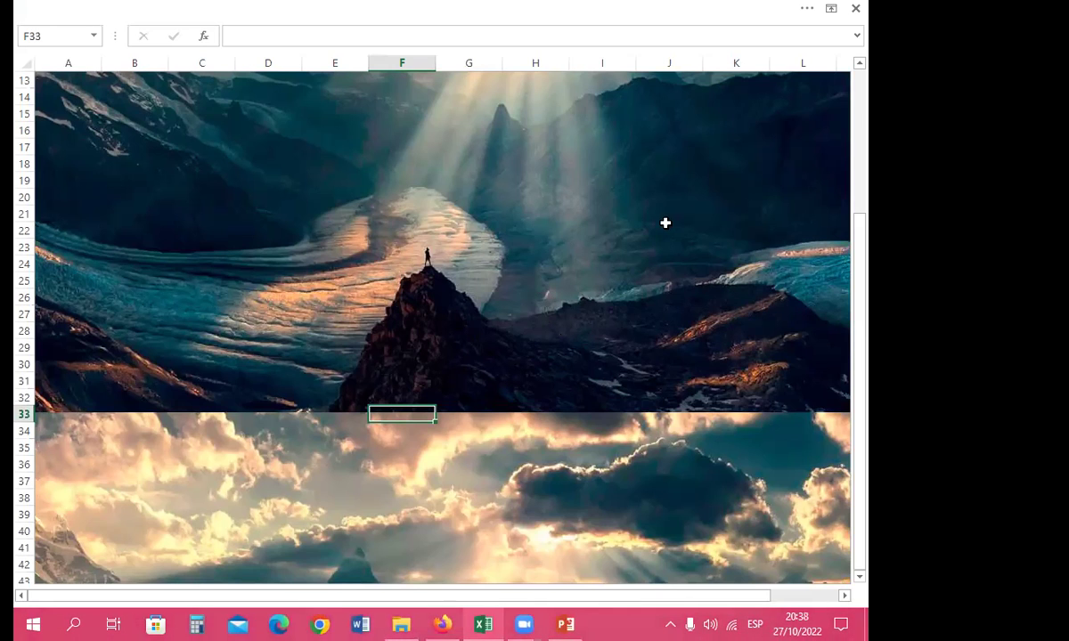
Save and close the current workbook, and open LIBRO DE EXCEL AVANZADO_FILTRO AVANZADO CON MACRO_1 from the SESIÓN 12 SEMANA 3 folder
click(857, 11)
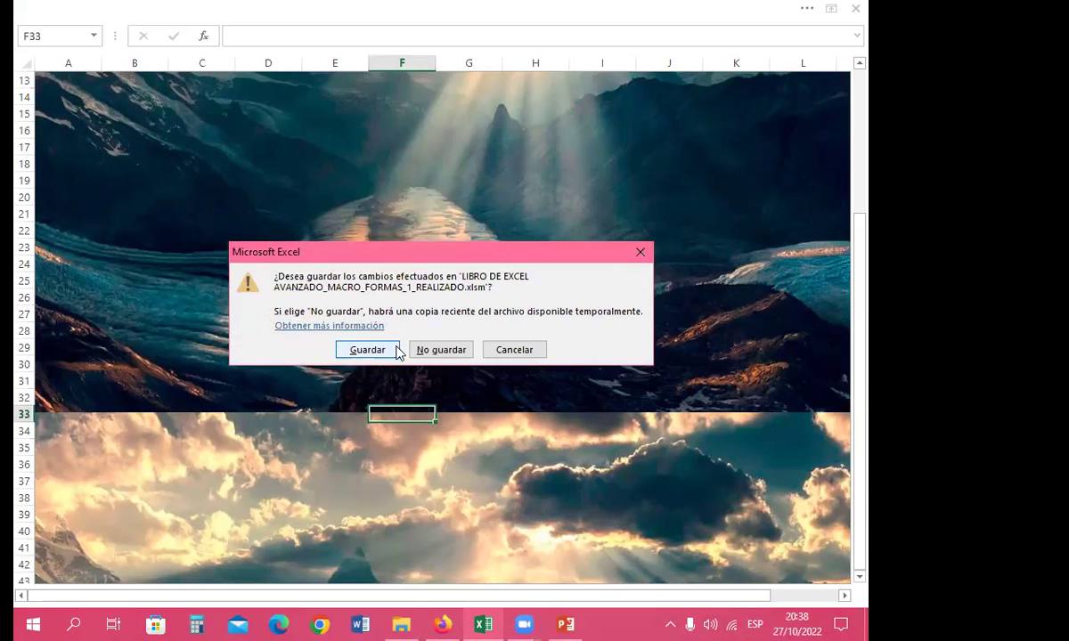
click(366, 351)
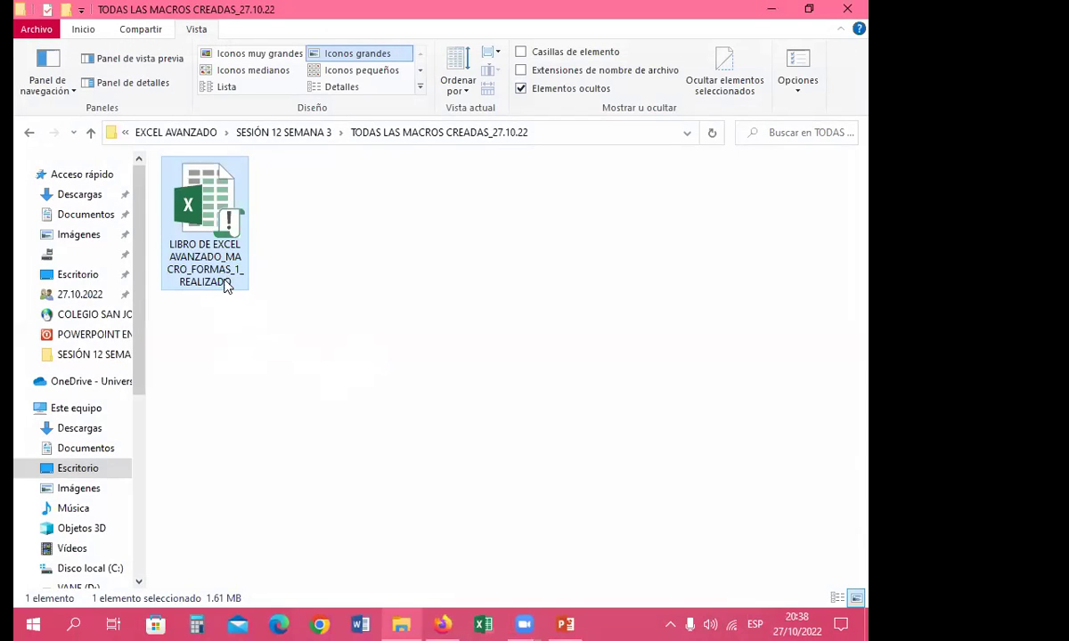
key(alt+Up)
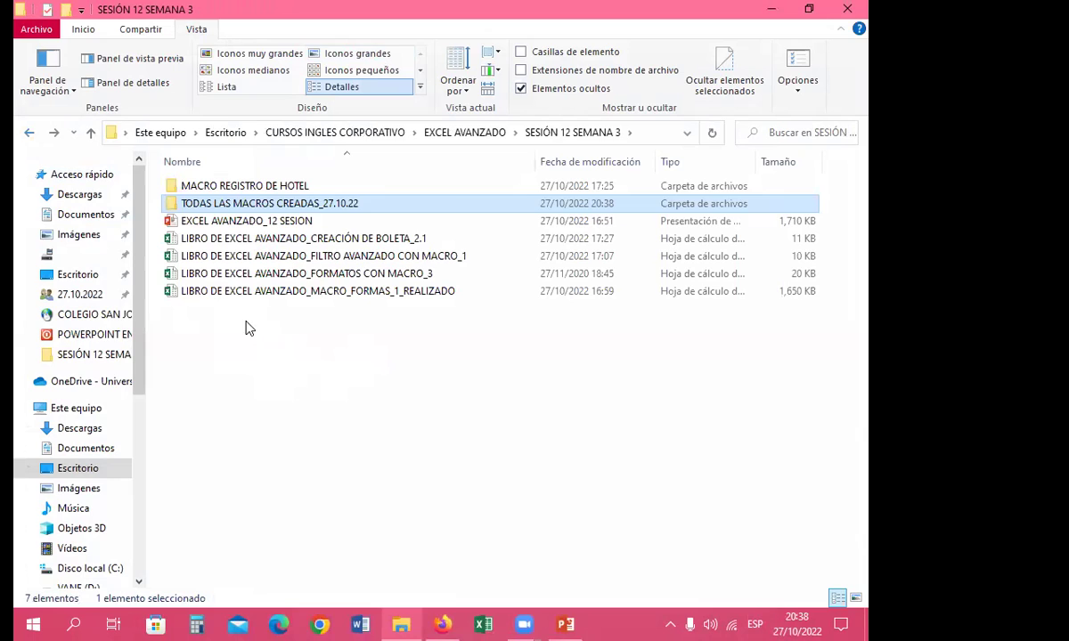
double_click(399, 258)
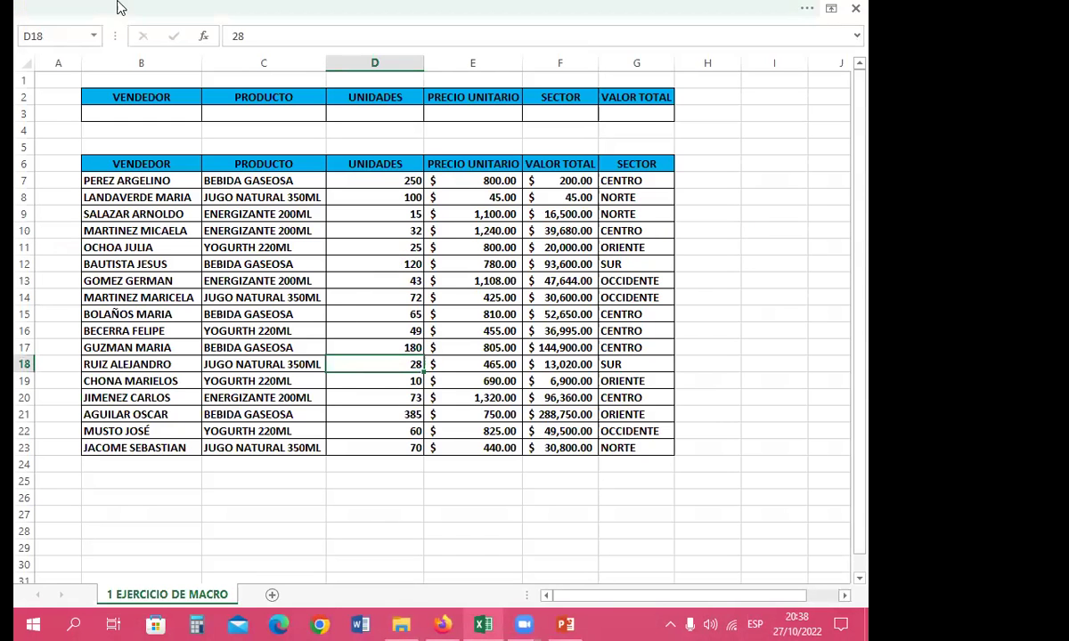
Set the ribbon display to show both tabs and commands at all times
click(64, 7)
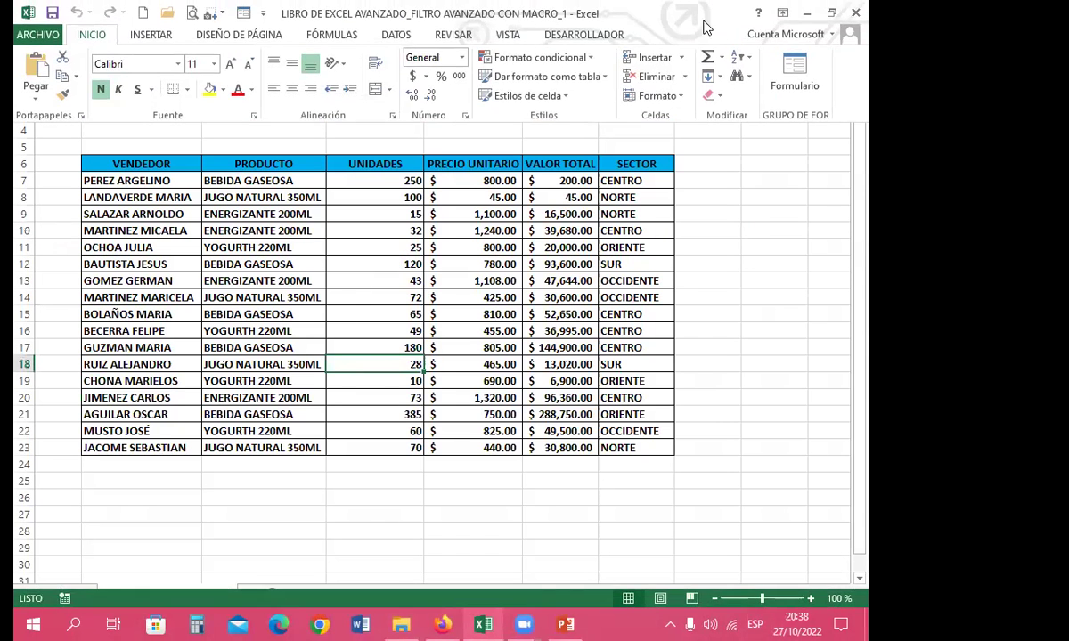
click(782, 12)
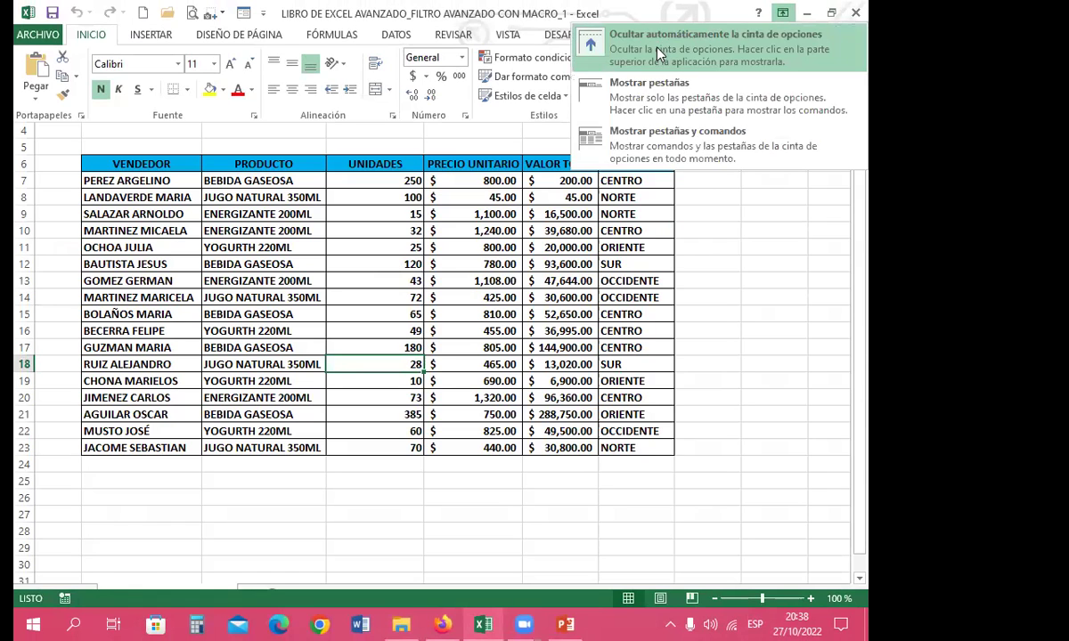
click(660, 147)
click(366, 419)
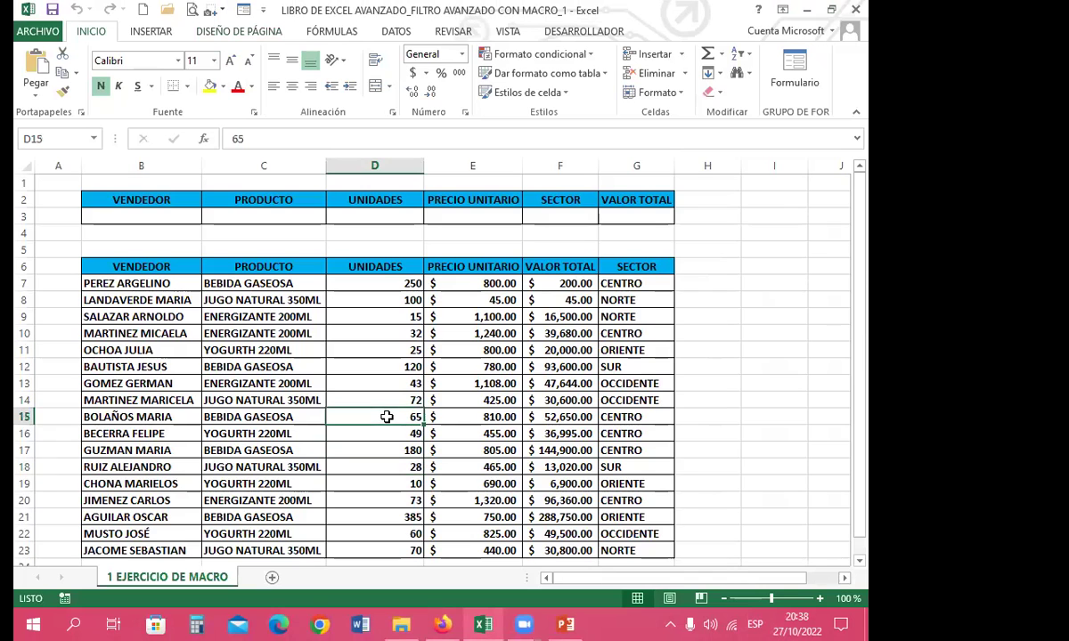
Save the workbook under its existing name as a macro-enabled Excel workbook in the TODAS LAS MACROS CREADAS_27.10.22 folder
click(38, 32)
click(67, 197)
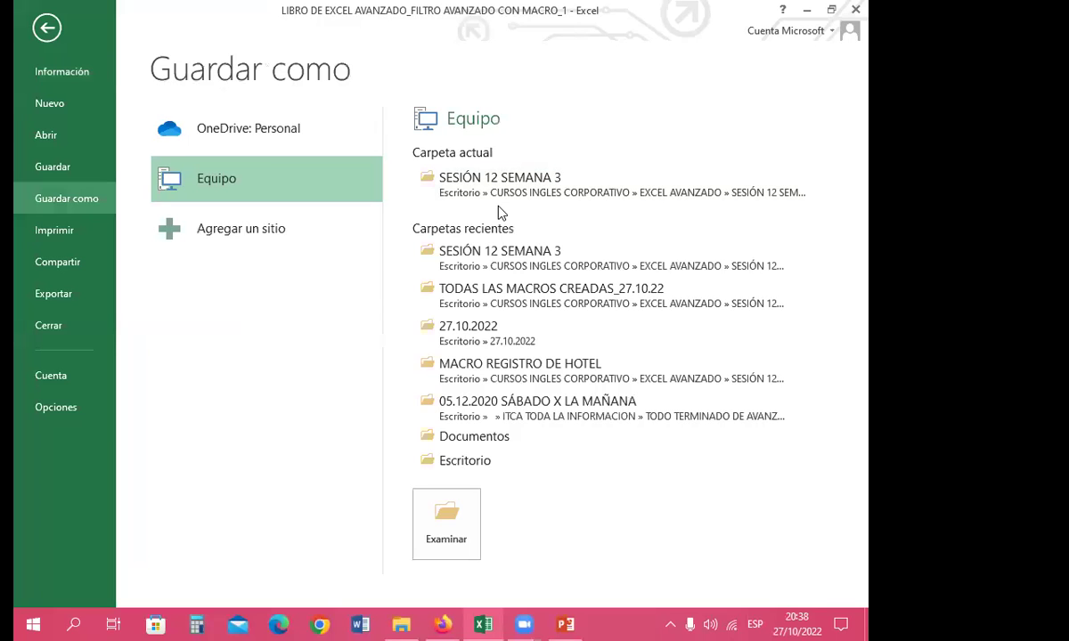
click(499, 183)
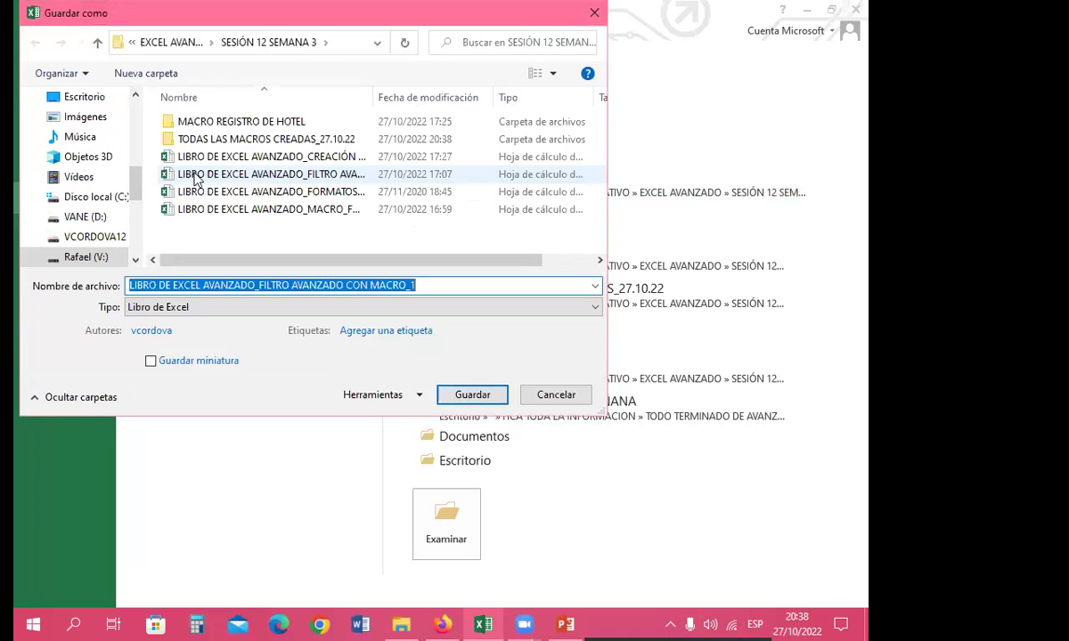
double_click(196, 138)
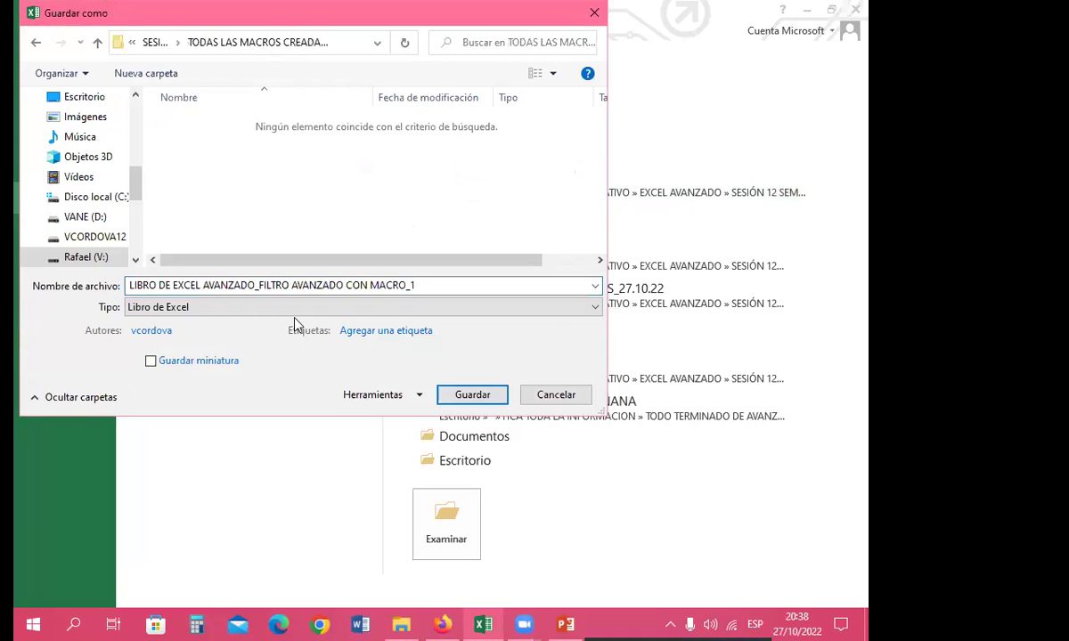
click(239, 307)
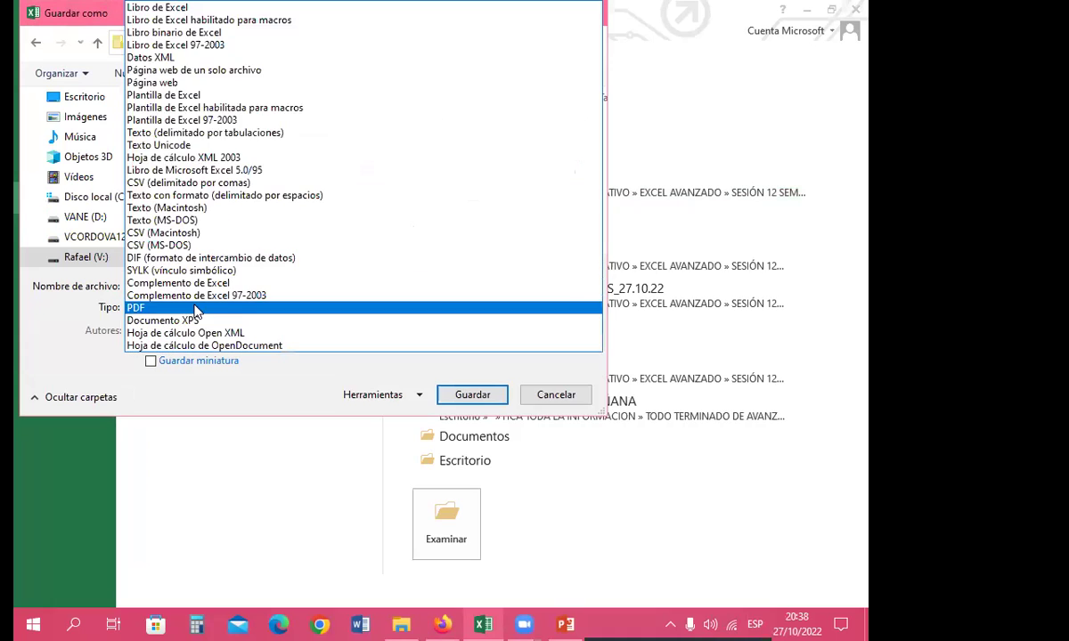
click(231, 23)
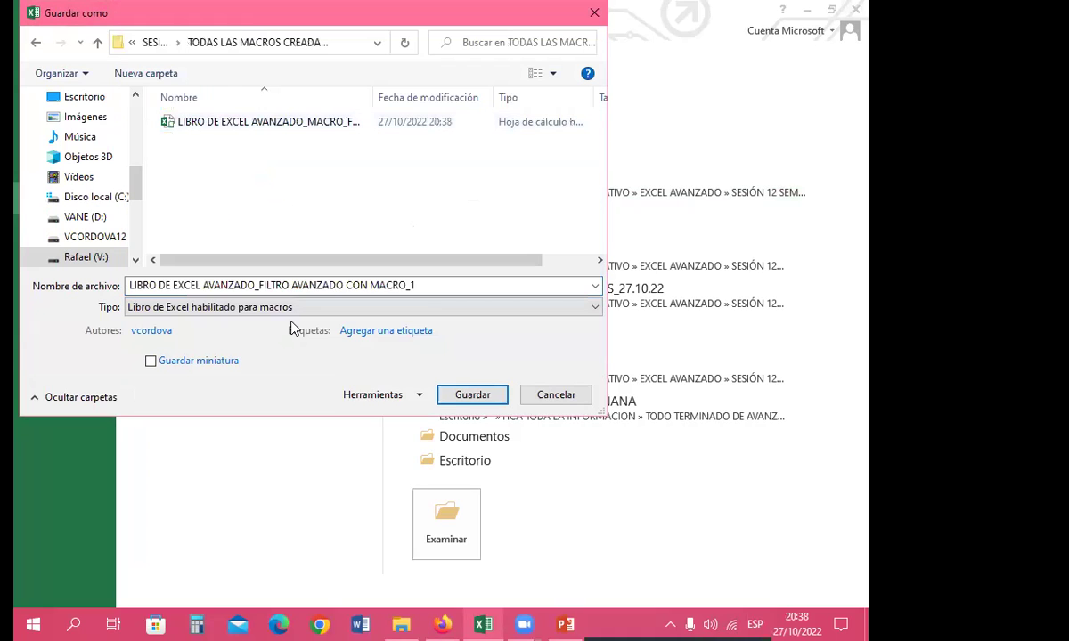
click(231, 308)
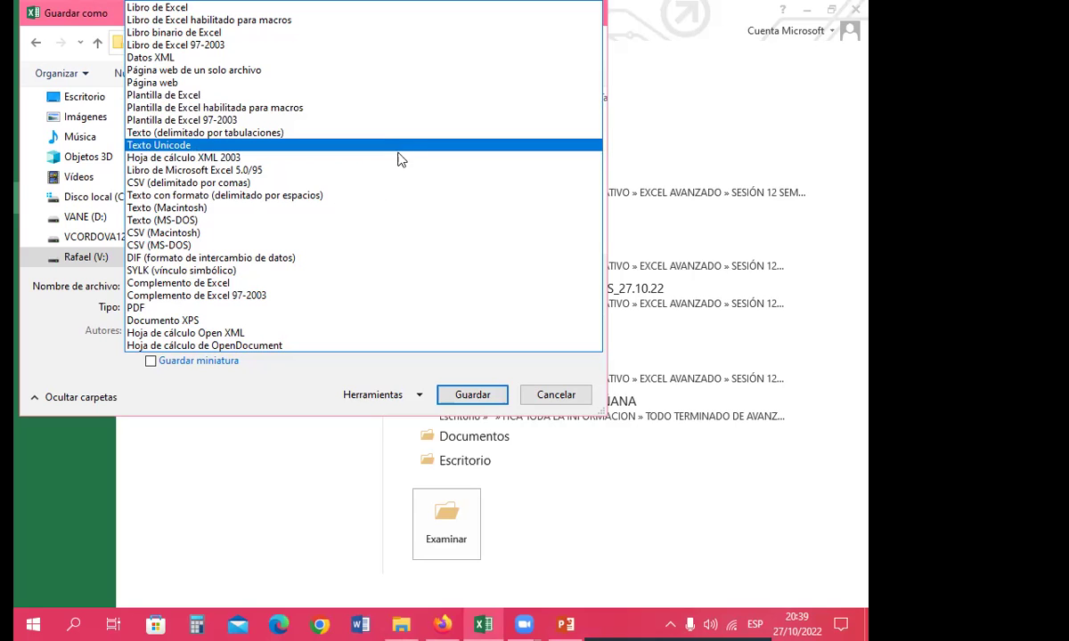
click(258, 20)
click(472, 397)
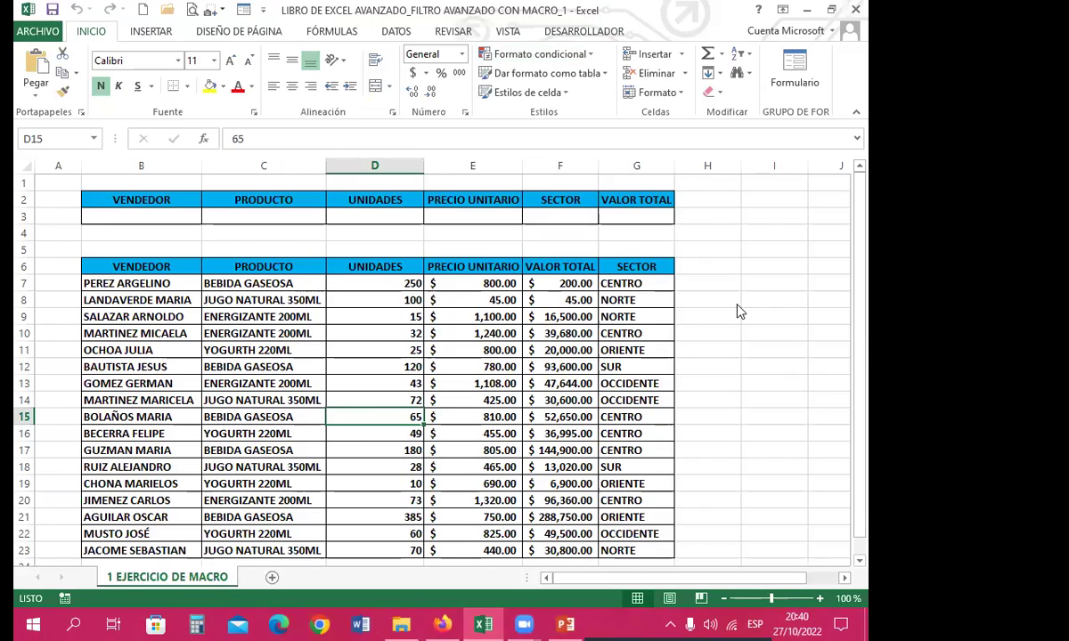
Examine the sales table's product, units and unit price entries, and the free rows beneath the table
click(455, 299)
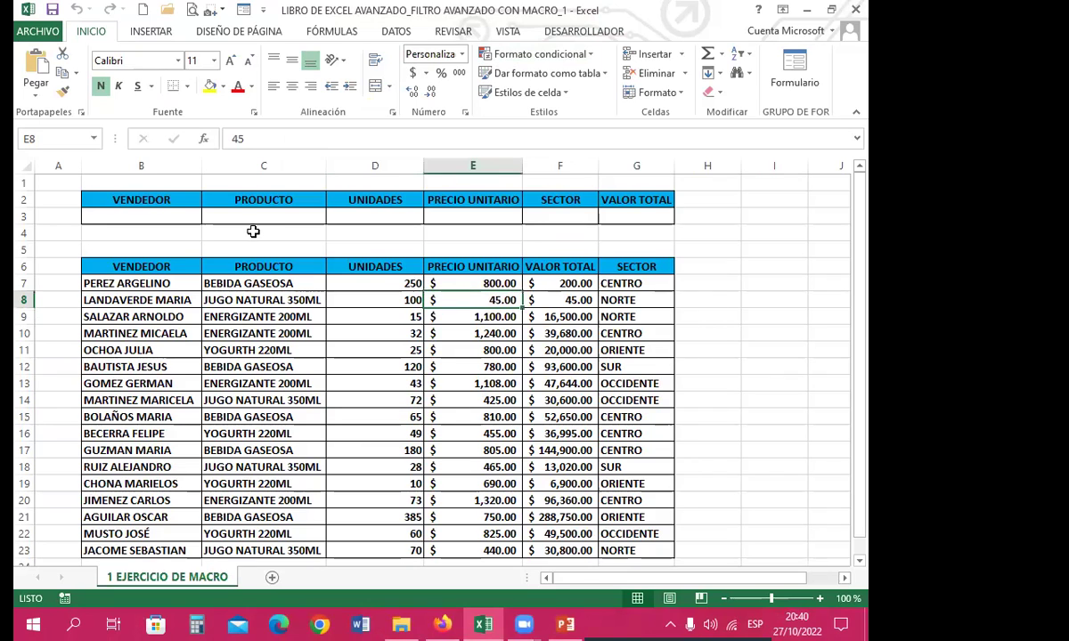
click(395, 31)
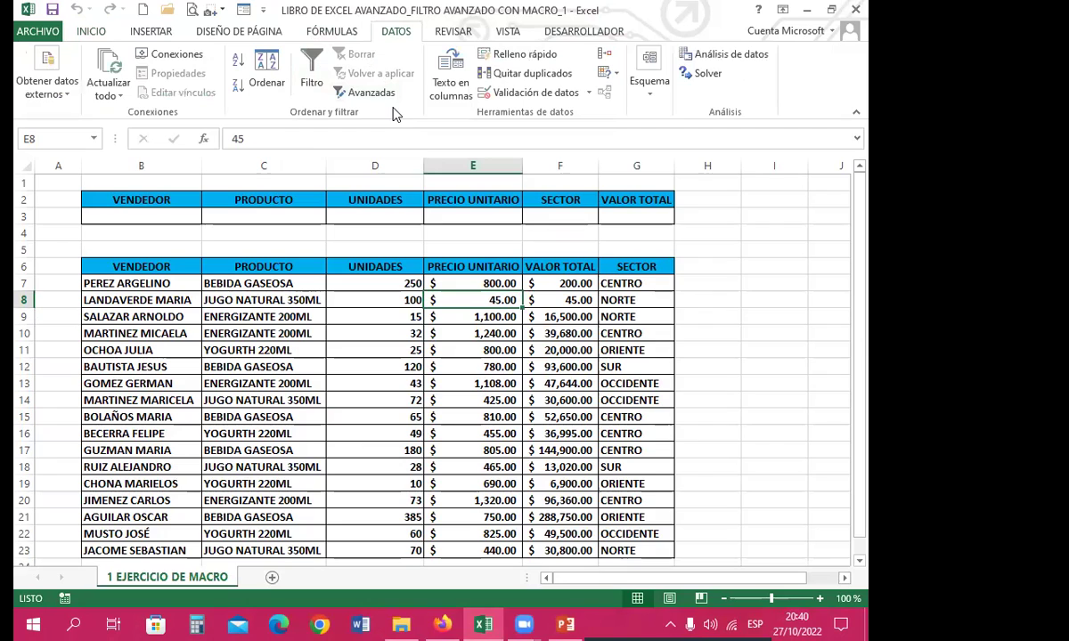
click(345, 347)
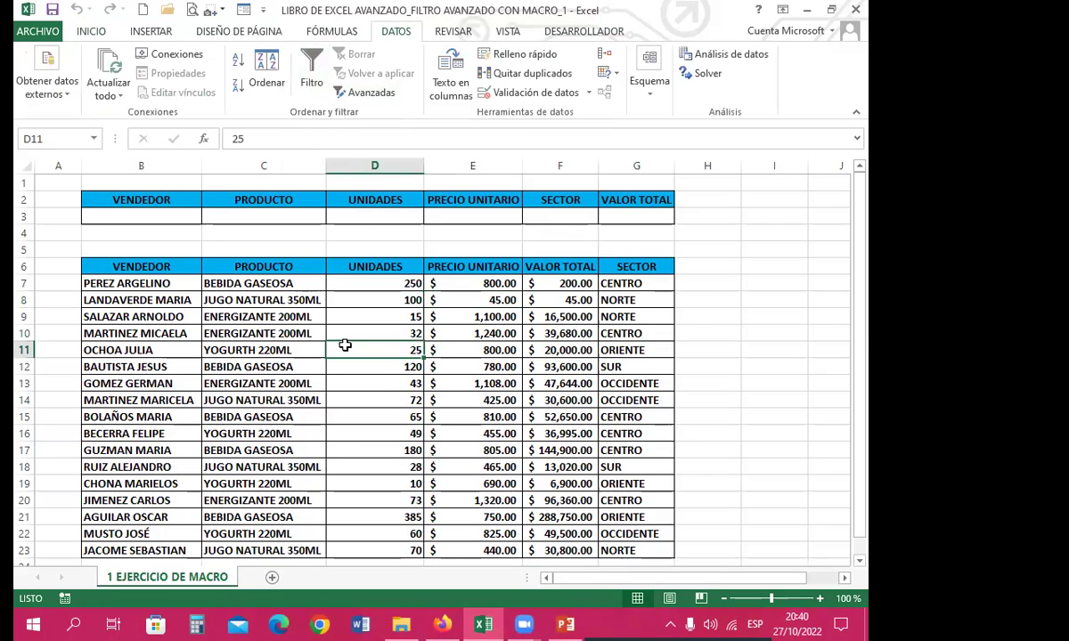
click(375, 334)
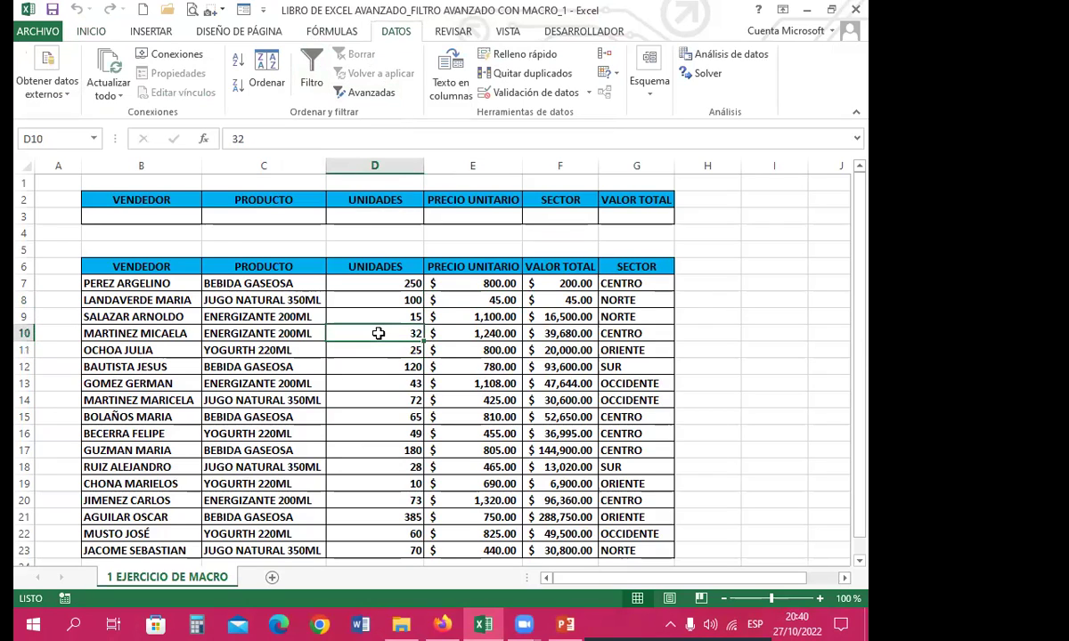
click(429, 365)
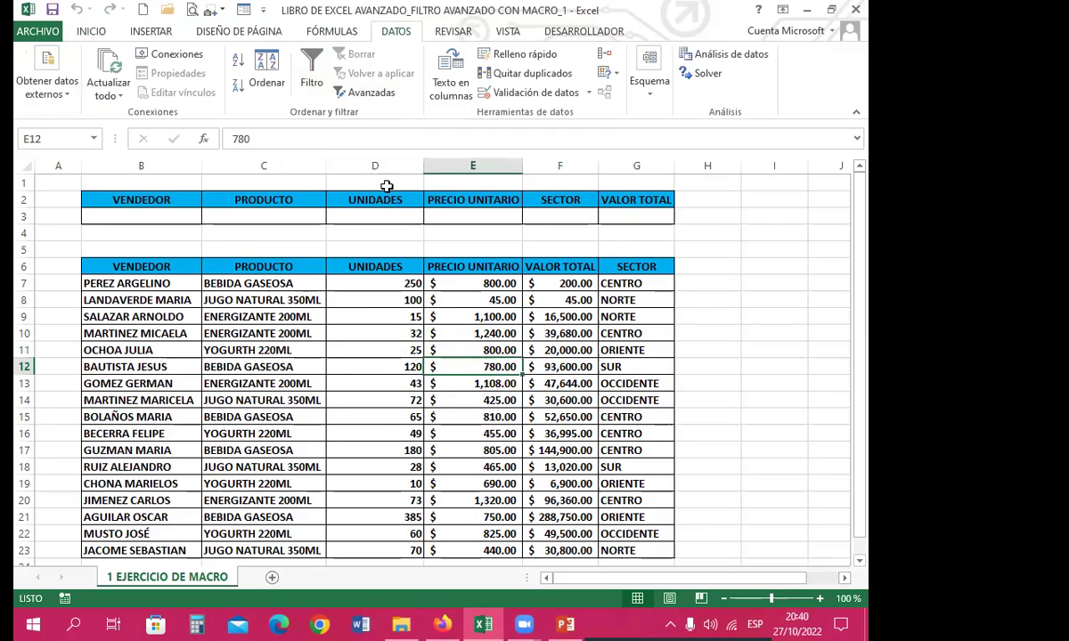
click(468, 399)
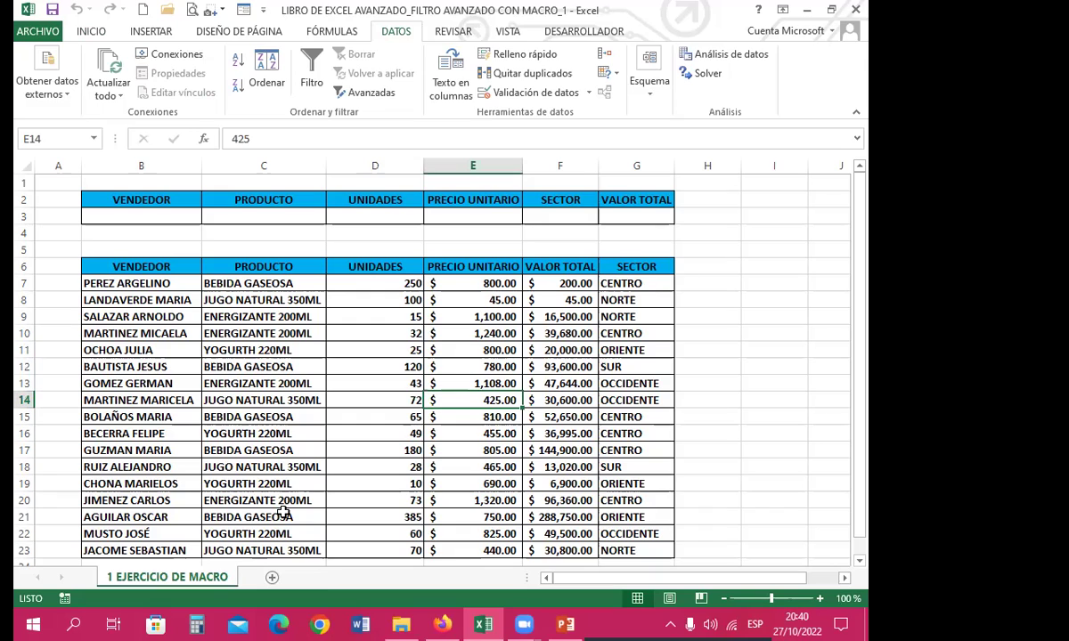
click(264, 385)
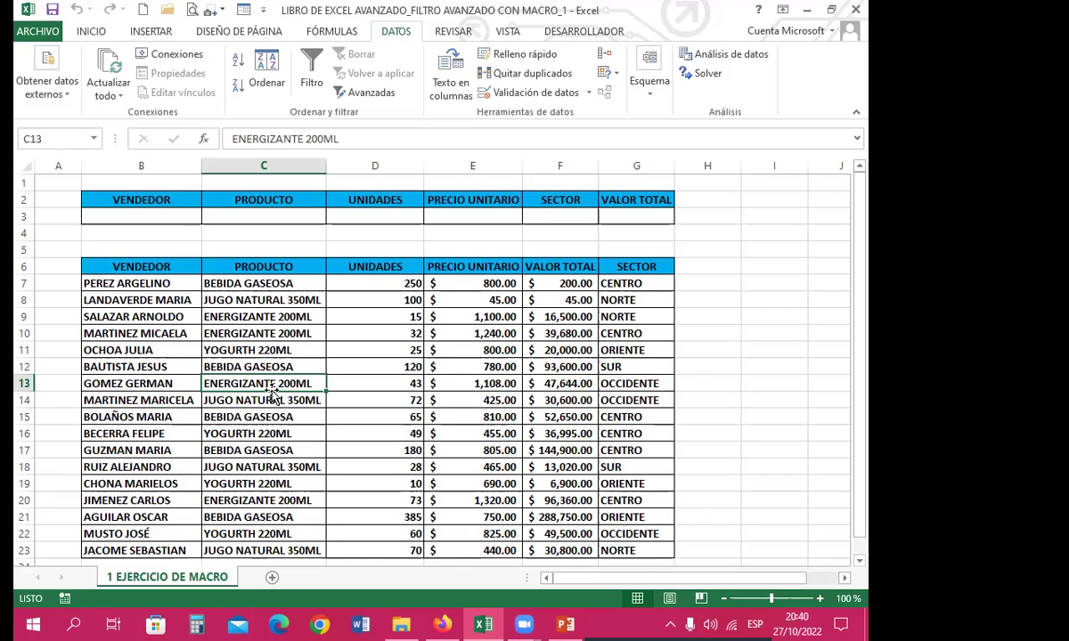
click(274, 351)
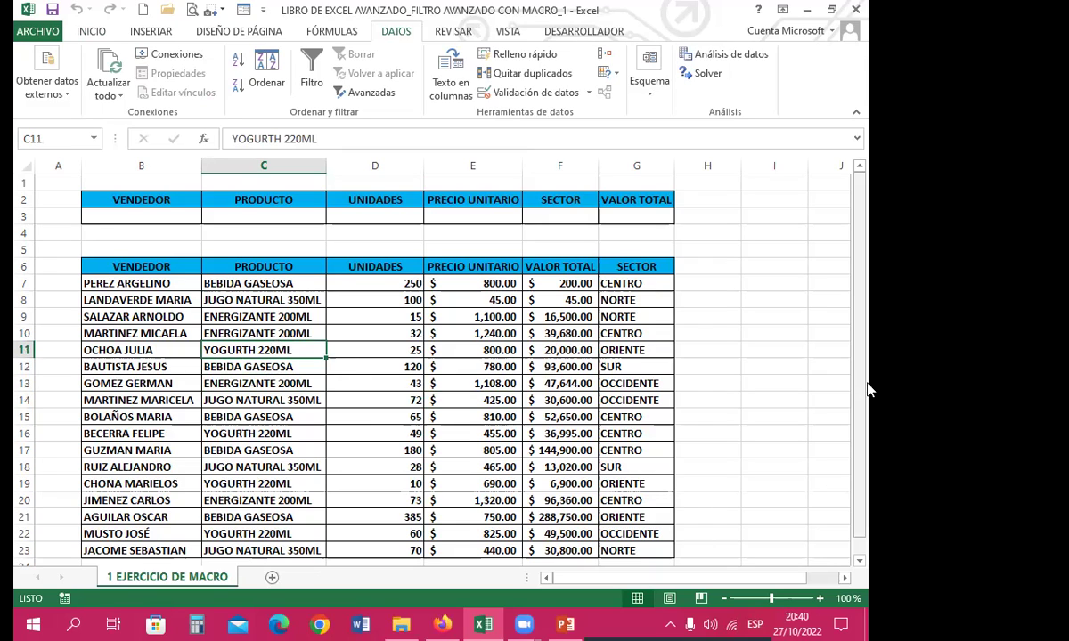
click(281, 329)
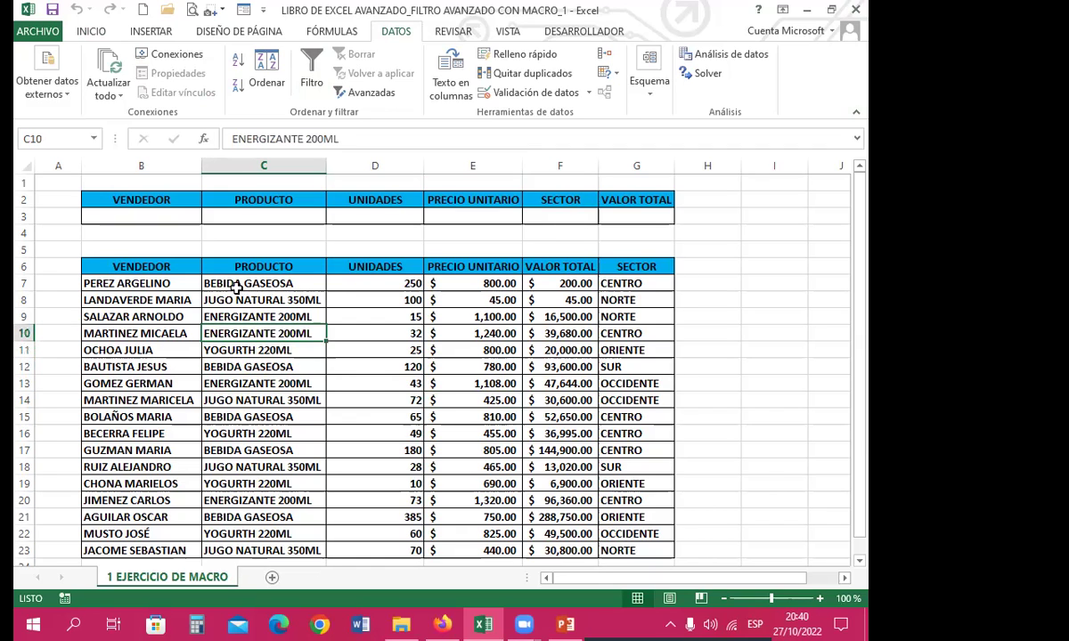
click(270, 280)
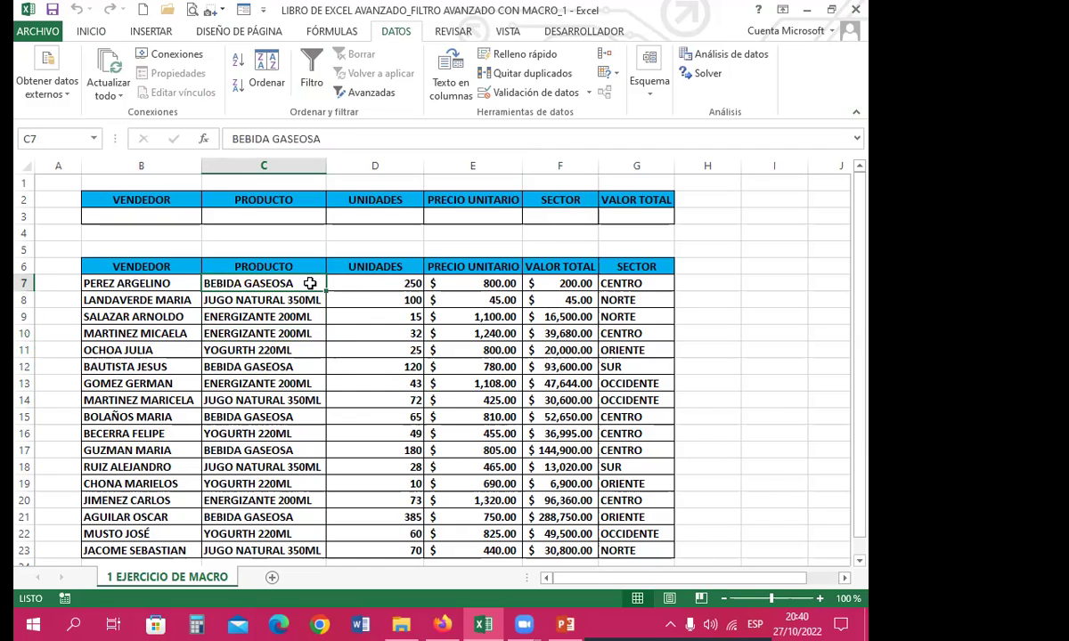
scroll(255, 365, down, 2)
scroll(255, 365, down, 1)
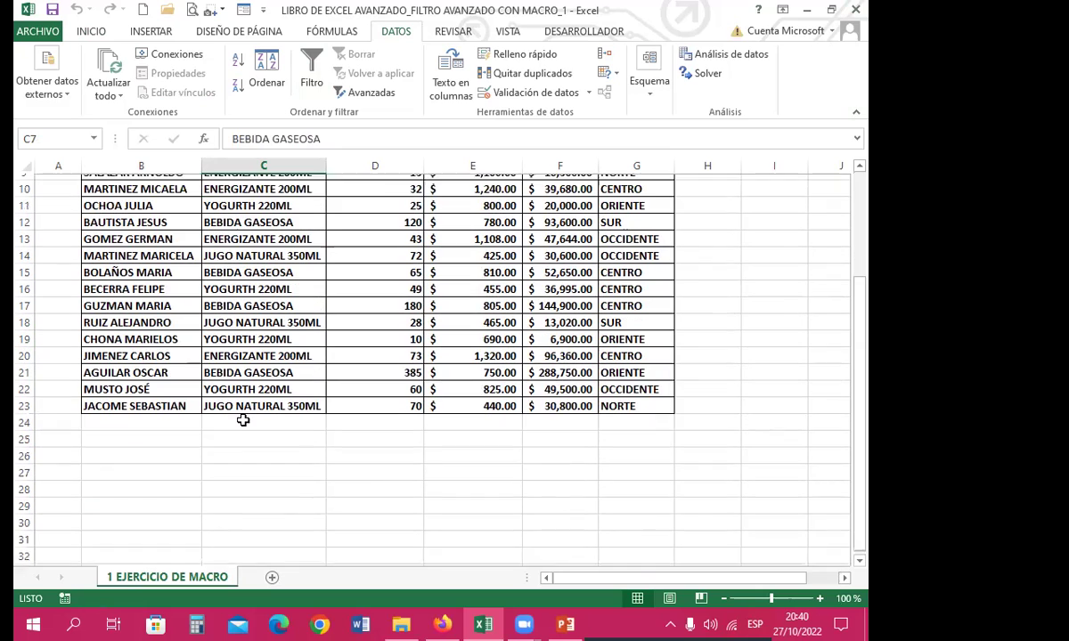
click(210, 479)
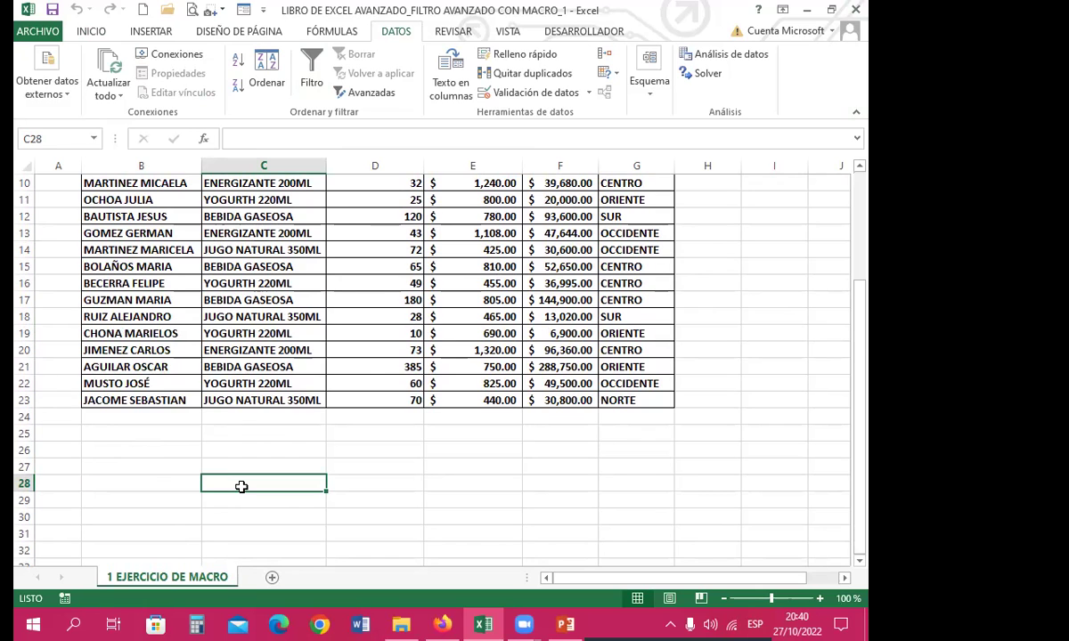
scroll(241, 487, up, 3)
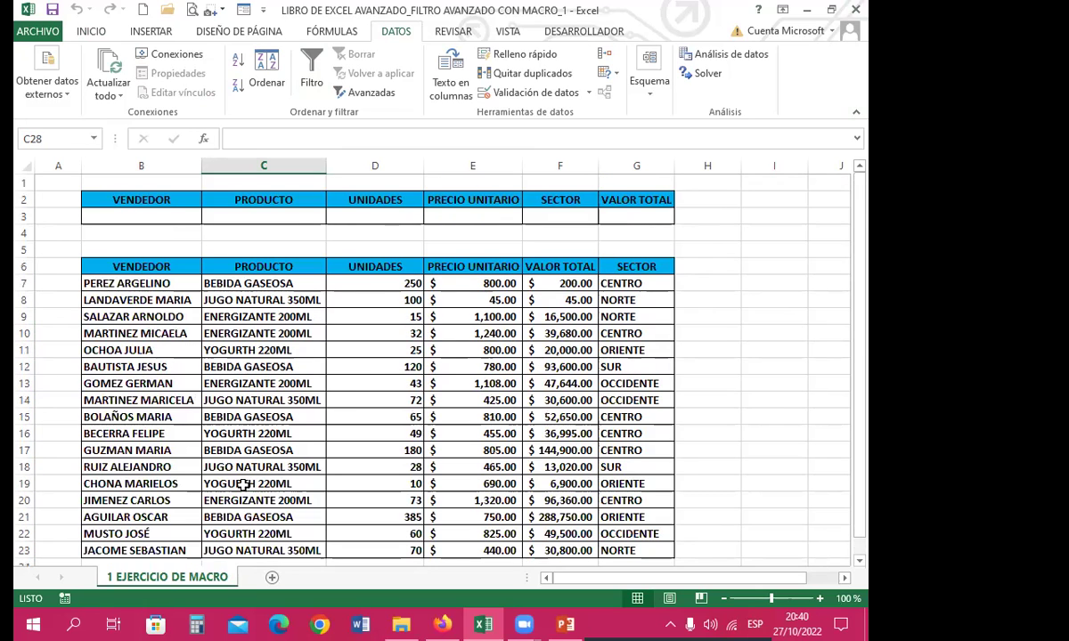
click(240, 380)
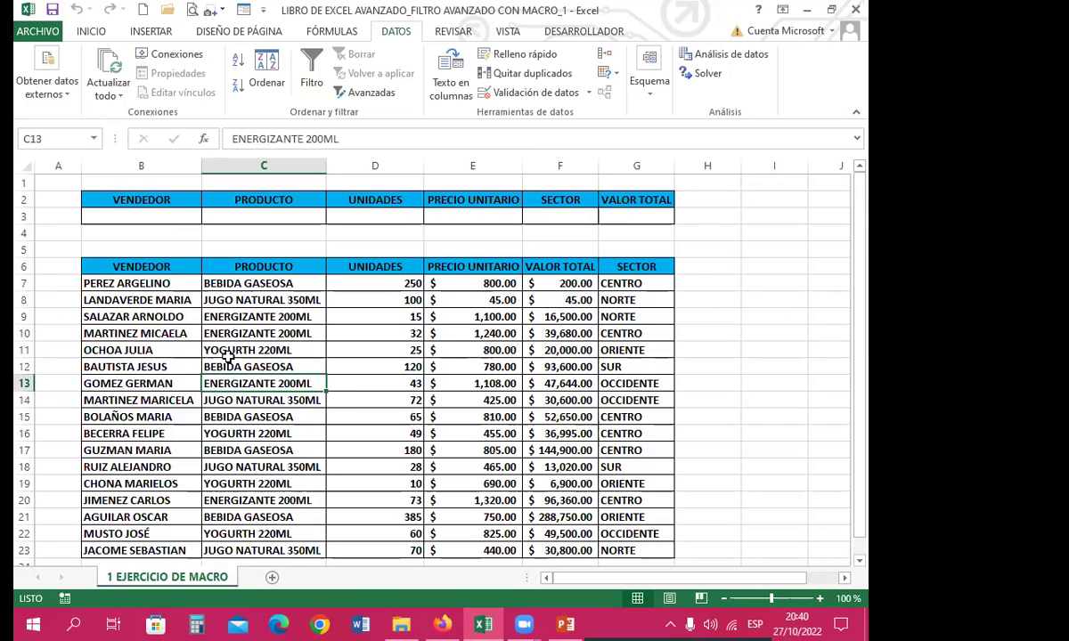
Copy BEBIDA GASEOSA from C7 into the PRODUCTO criteria cell C3
click(212, 282)
click(90, 31)
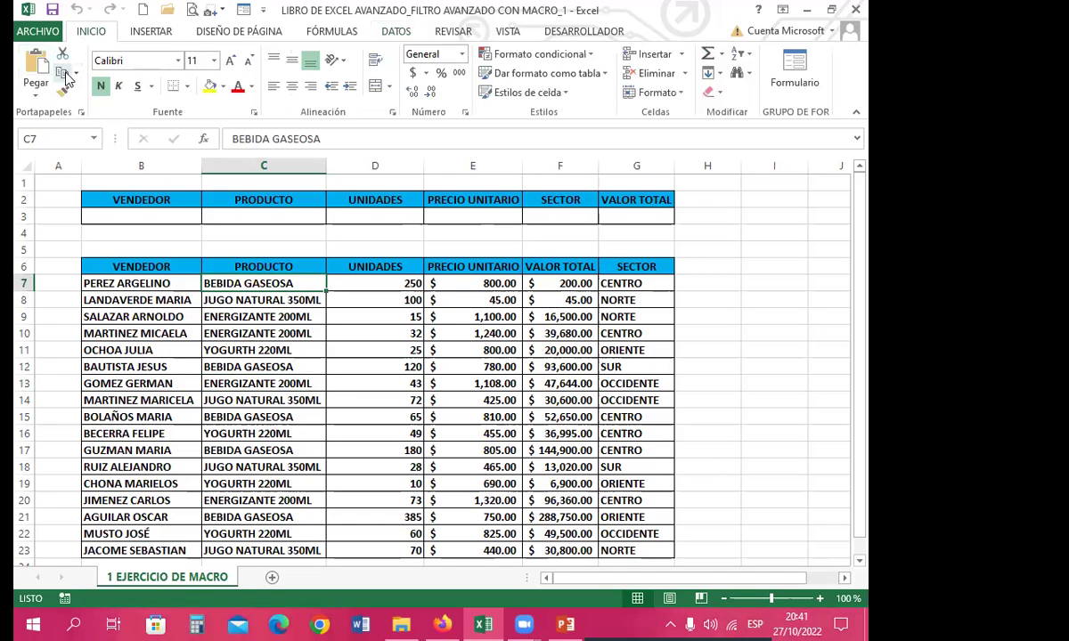
click(62, 72)
click(236, 213)
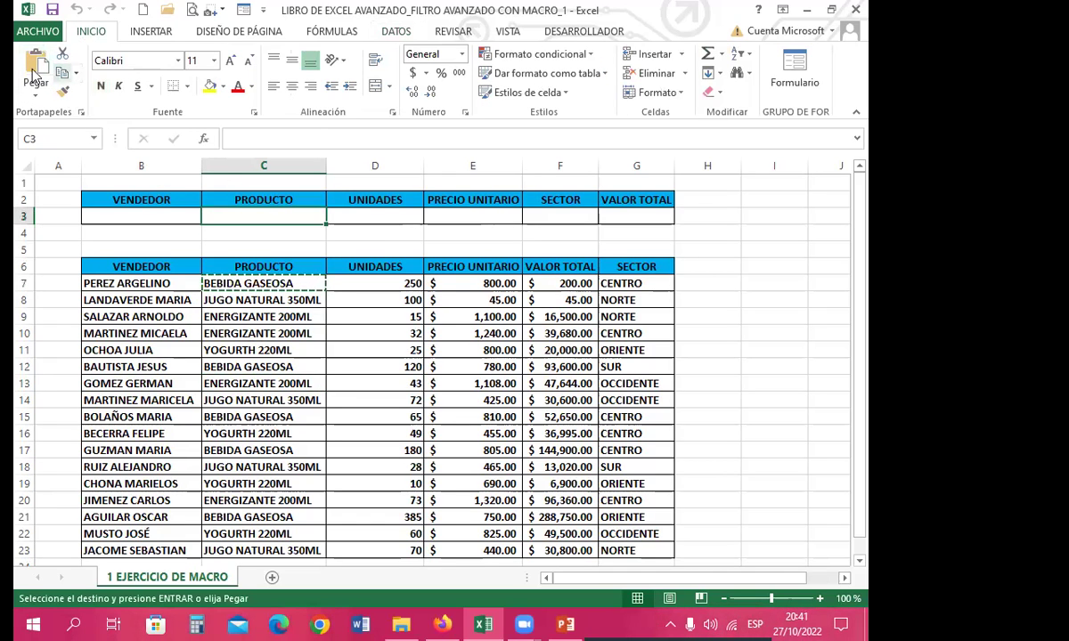
click(40, 70)
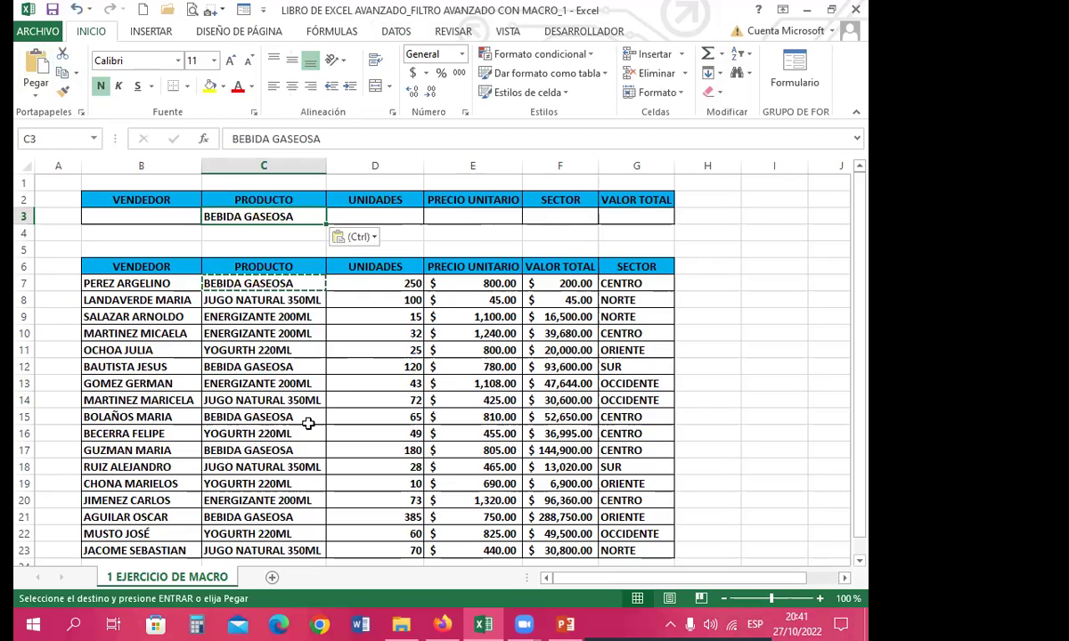
key(Escape)
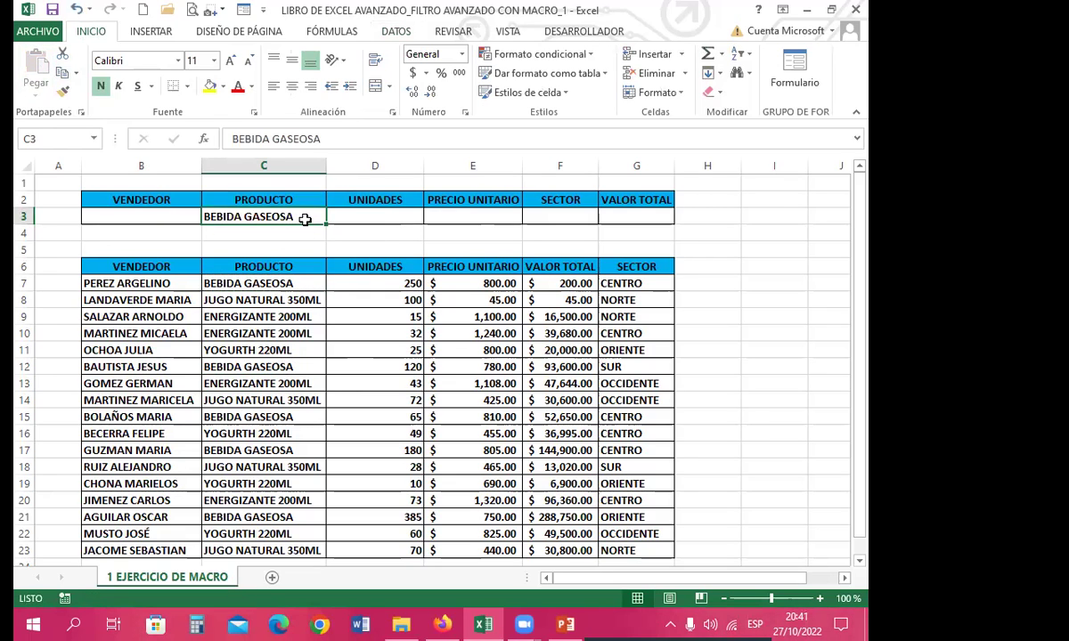
Filter the sales table in place with an advanced filter, using list range B6:G23 and criteria range B2:G3
click(253, 350)
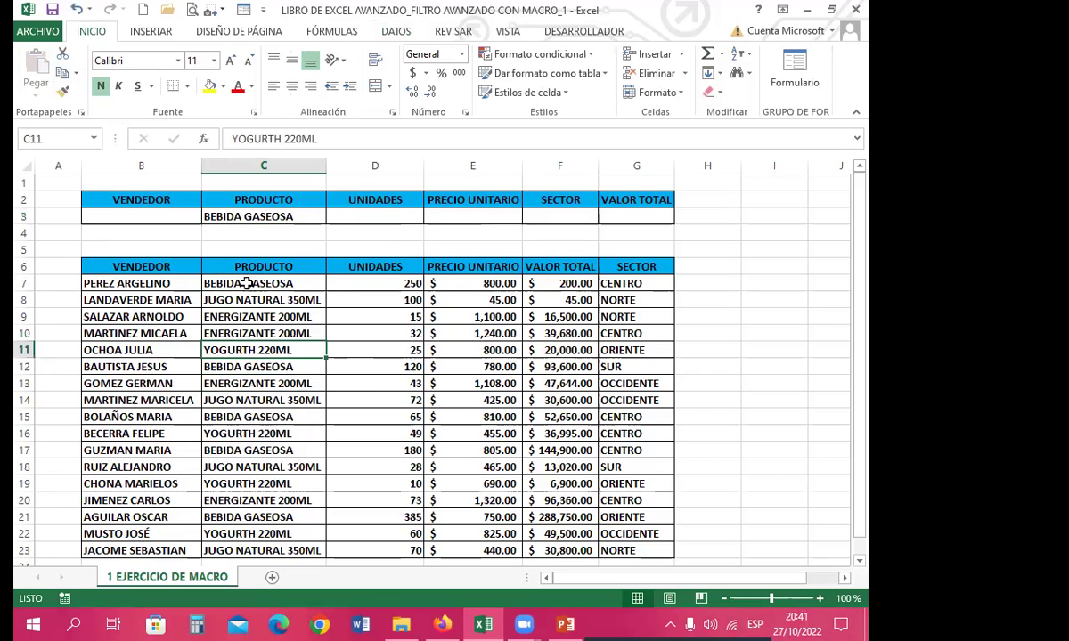
click(395, 32)
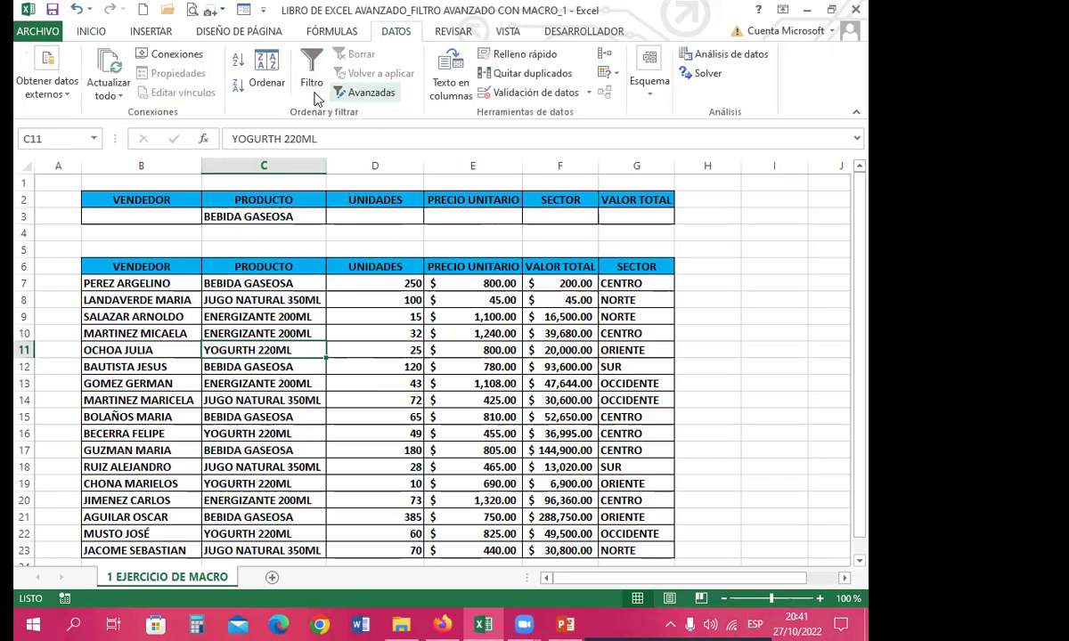
click(374, 93)
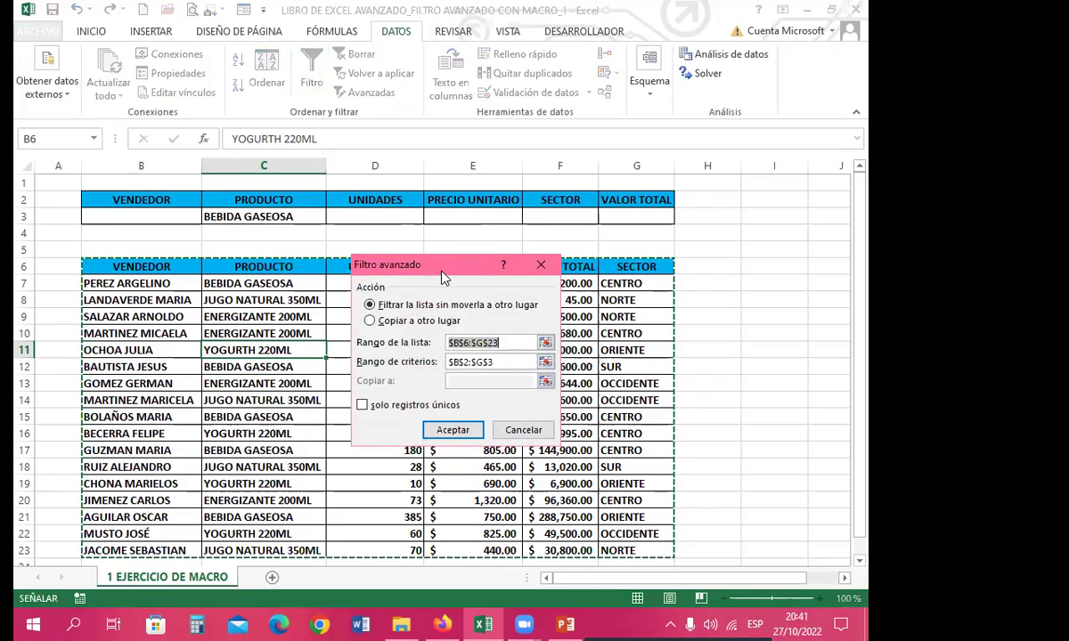
drag(438, 261, 618, 181)
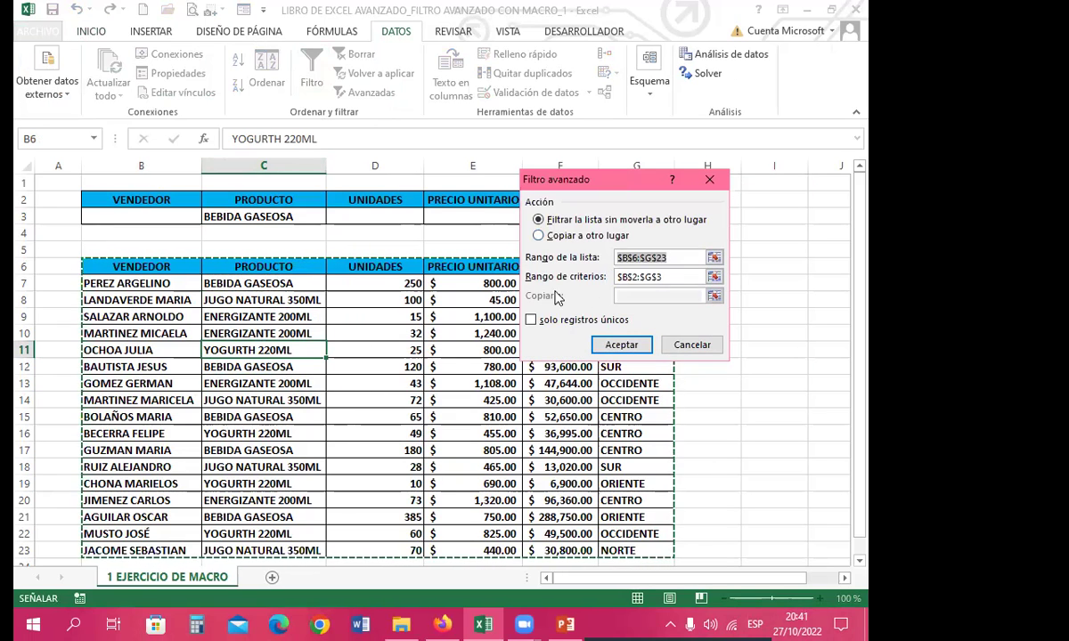
key(Tab)
key(F2)
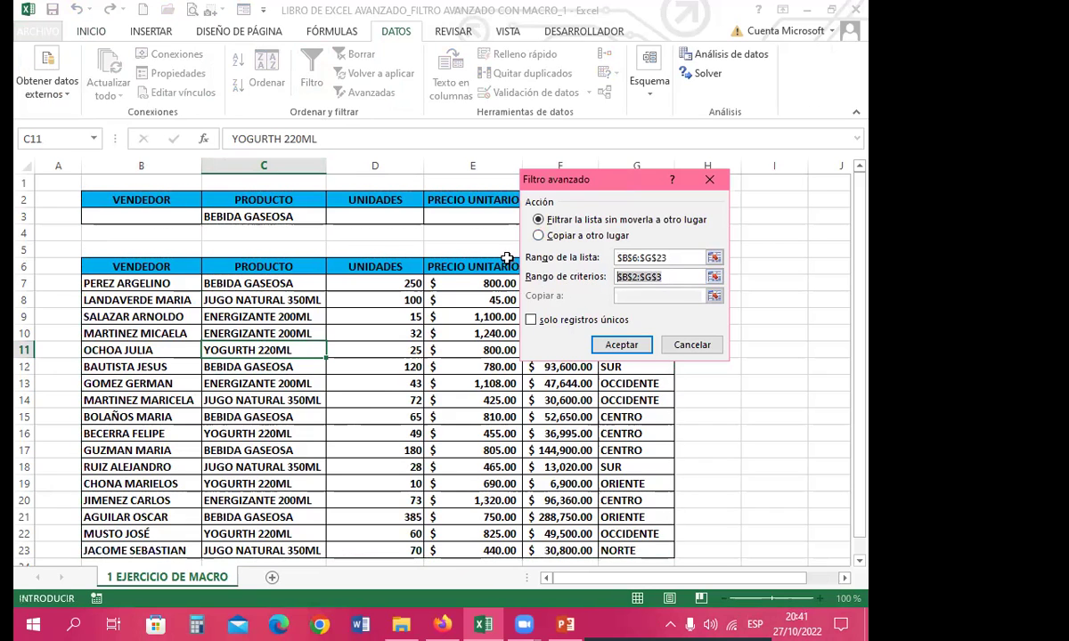
drag(137, 200, 636, 218)
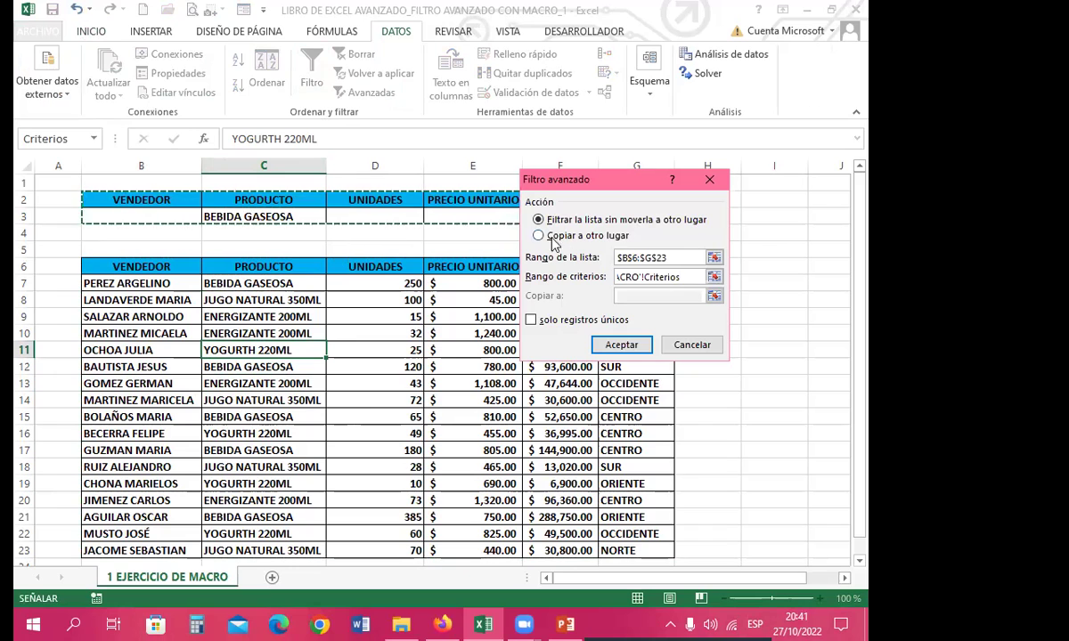
click(621, 345)
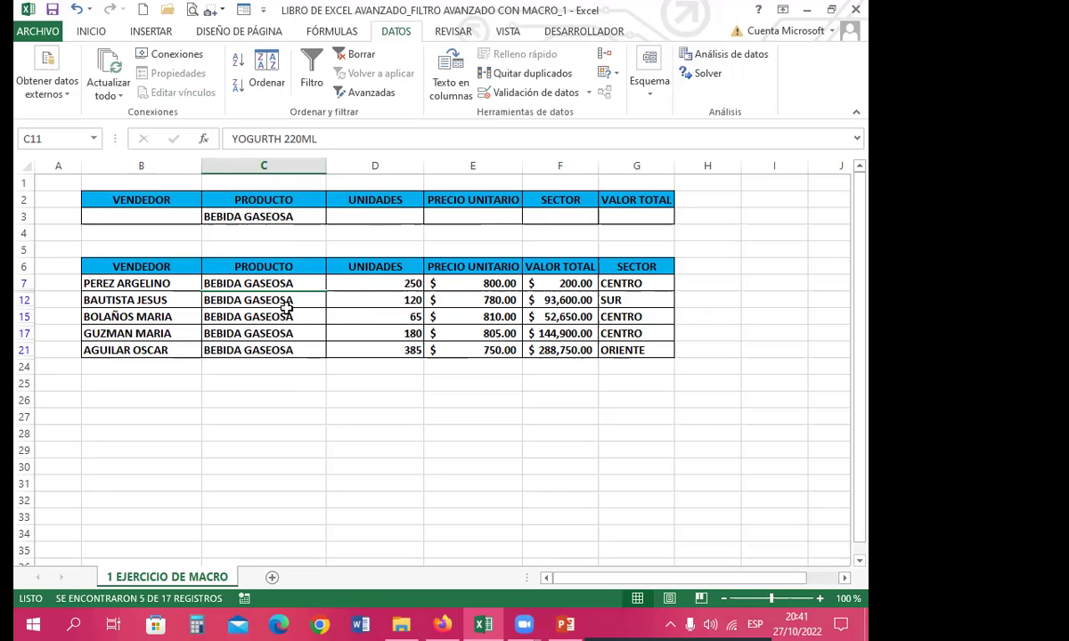
Clear the PRODUCTO criterion in C3 and reapply the advanced filter to show all sales records
click(371, 94)
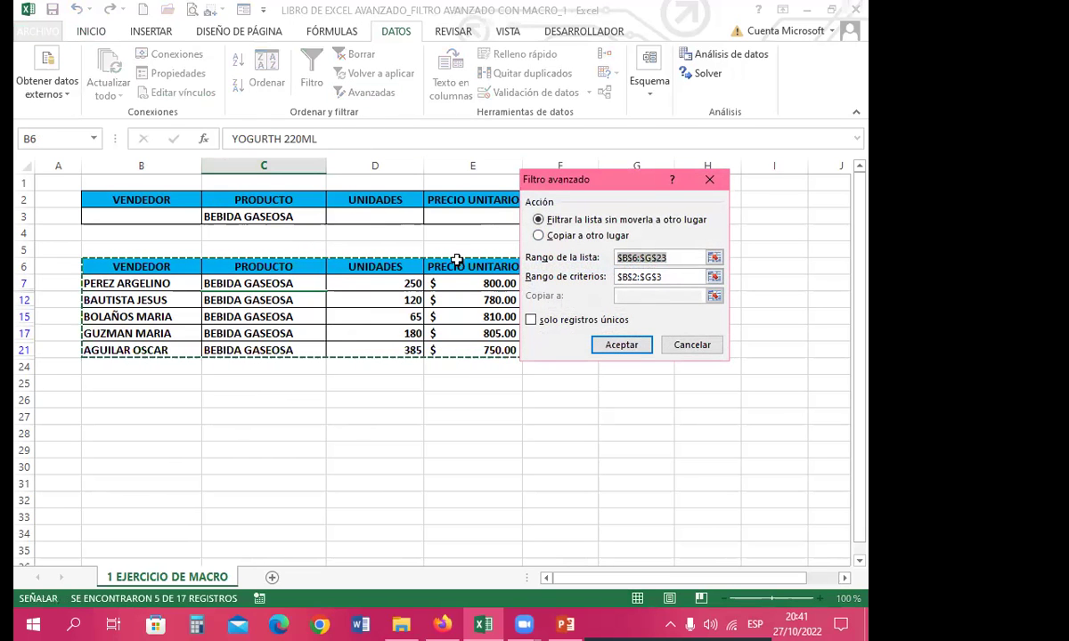
click(709, 180)
click(277, 217)
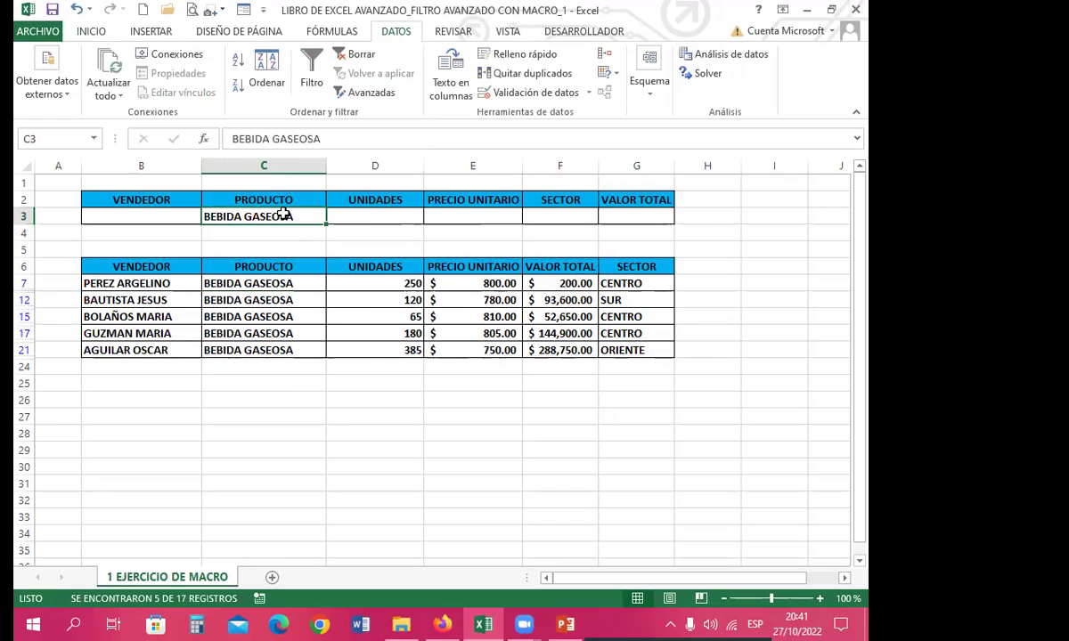
key(Delete)
click(267, 300)
click(374, 96)
click(618, 343)
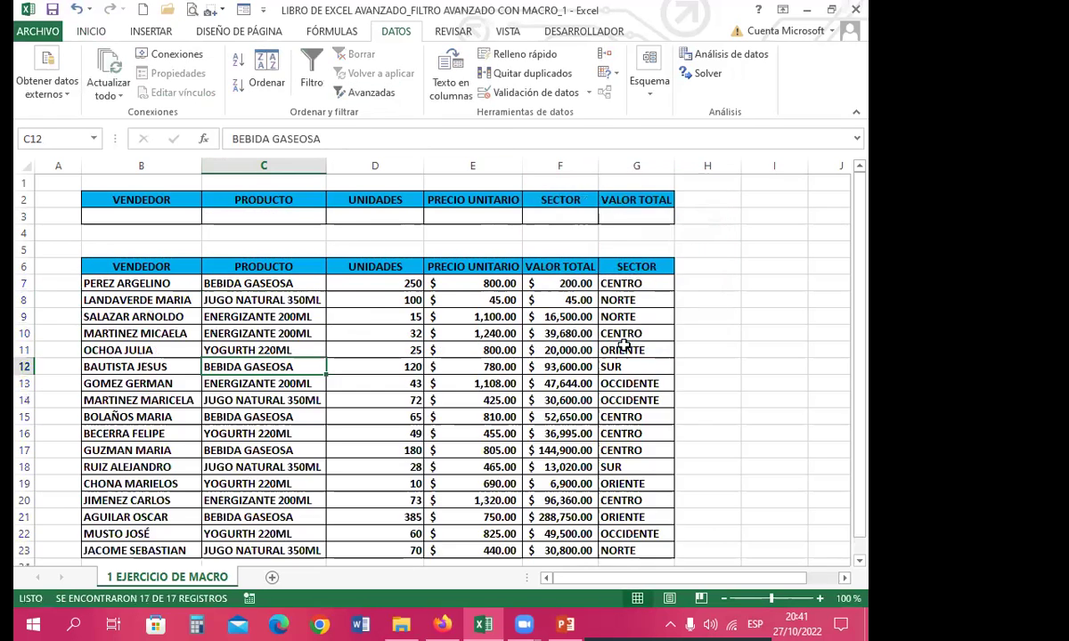
Examine the sales table's product entries, the PRODUCTO criteria cell C3 and the location of the advanced filter command
scroll(302, 486, down, 2)
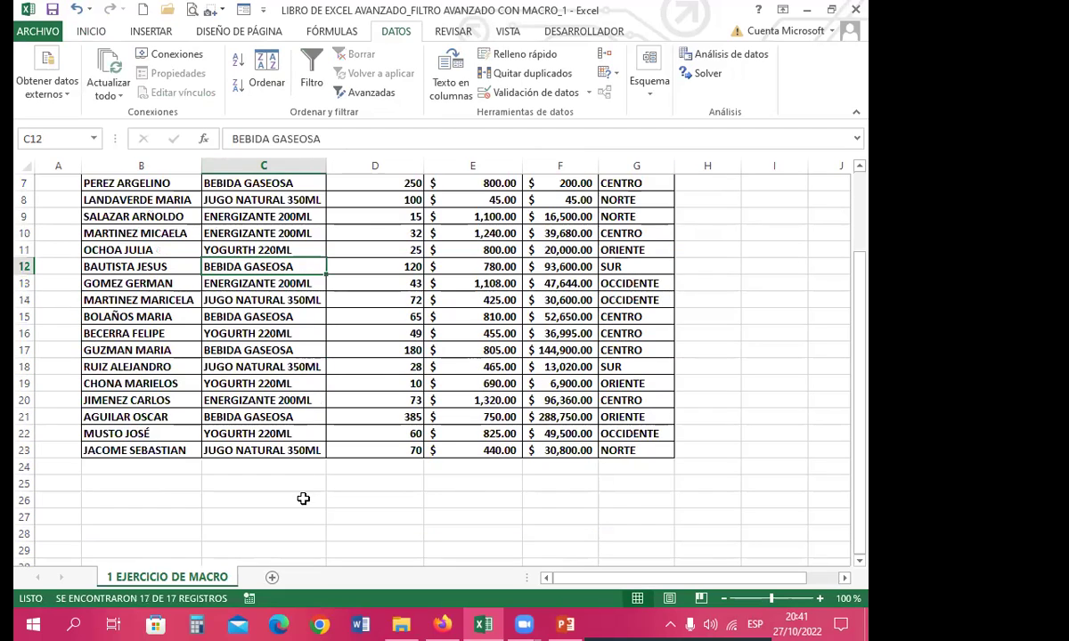
scroll(305, 502, up, 1)
scroll(309, 500, up, 1)
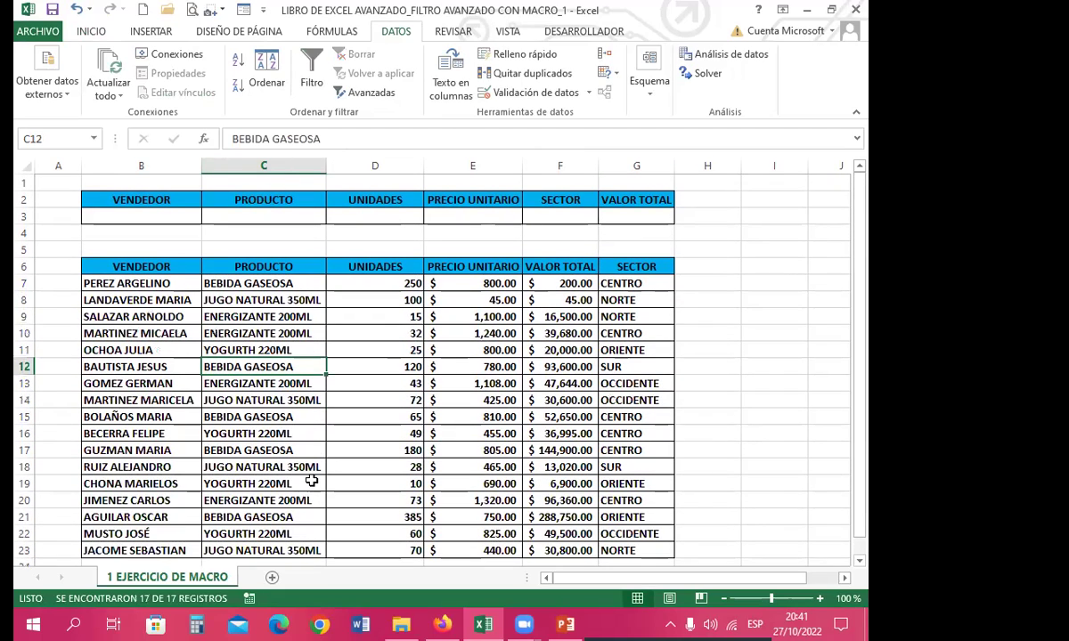
click(280, 300)
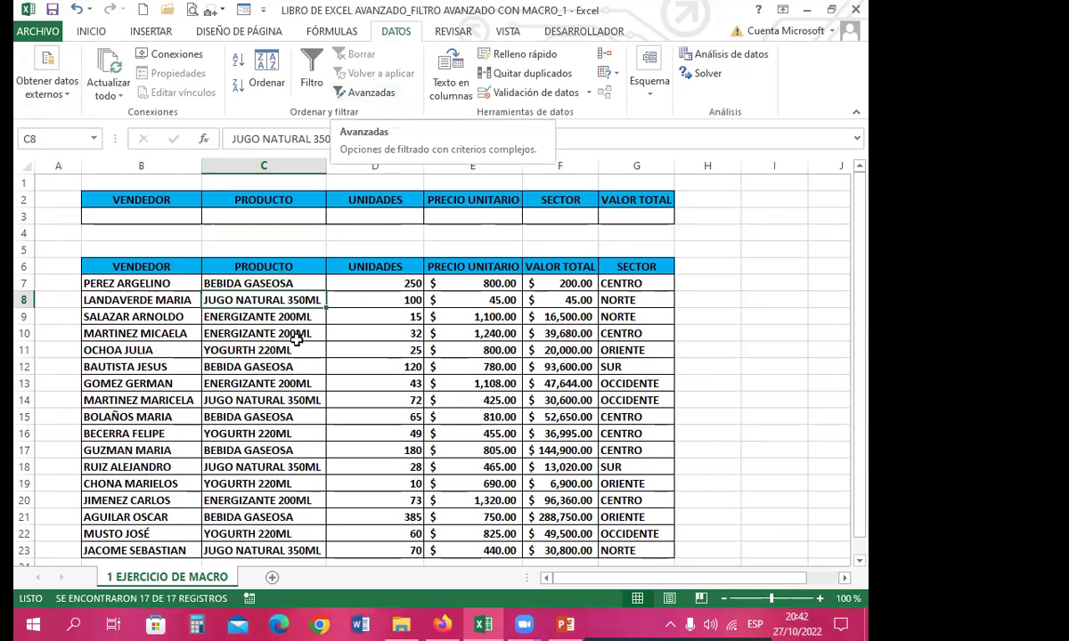
click(286, 383)
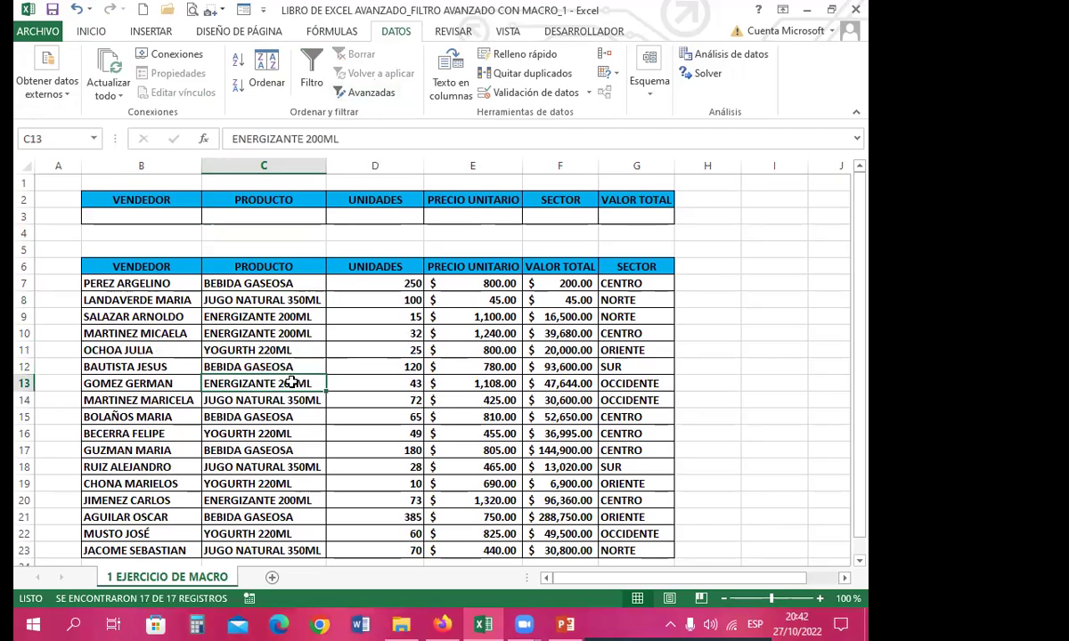
click(285, 215)
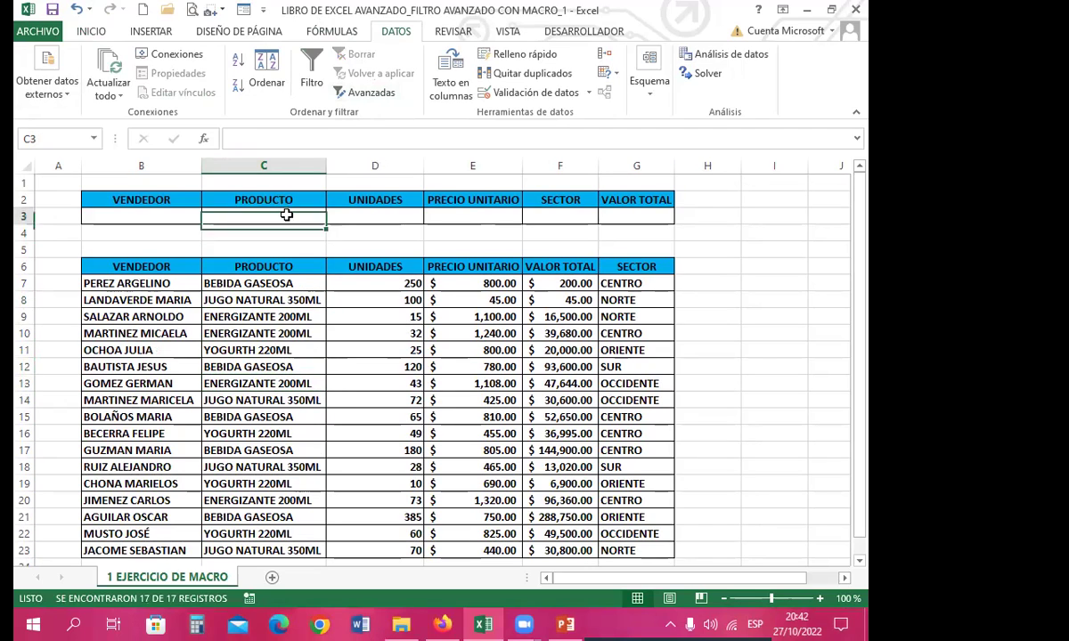
click(283, 348)
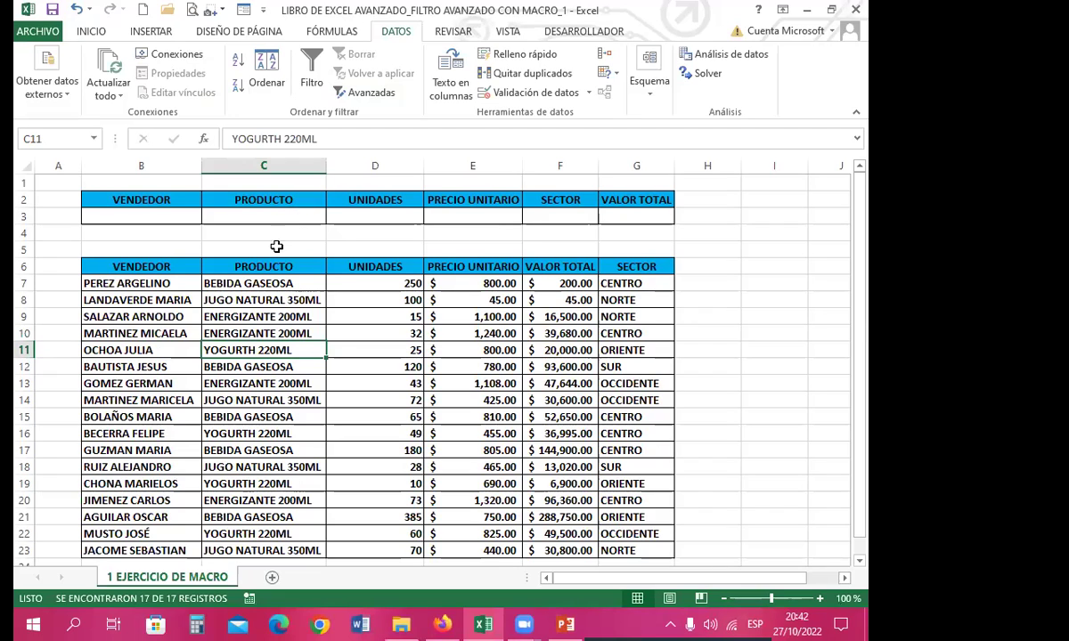
click(259, 318)
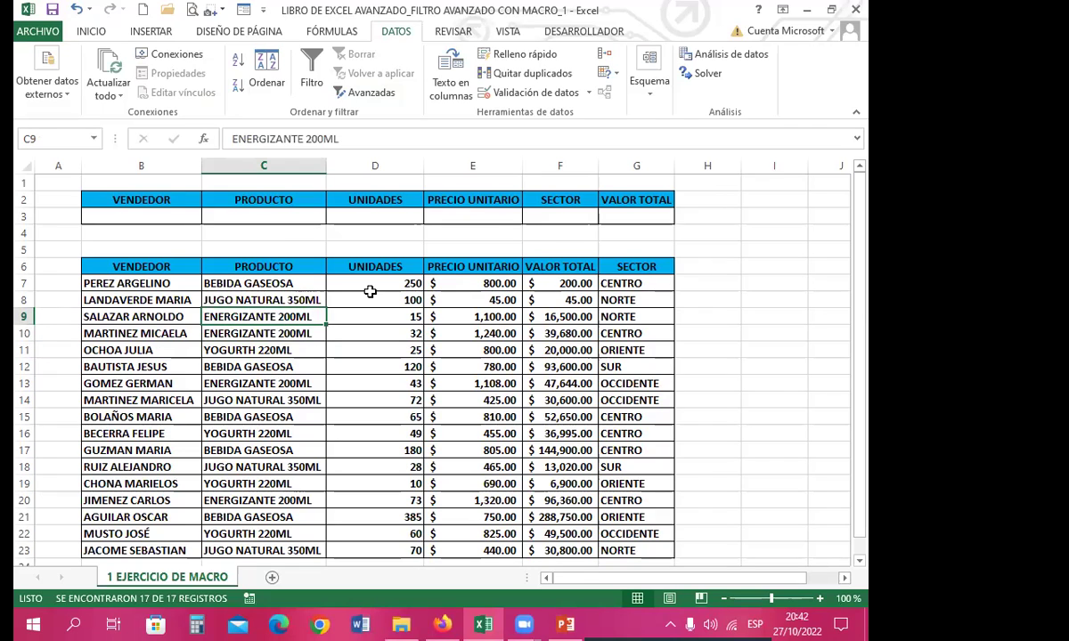
click(755, 214)
click(239, 350)
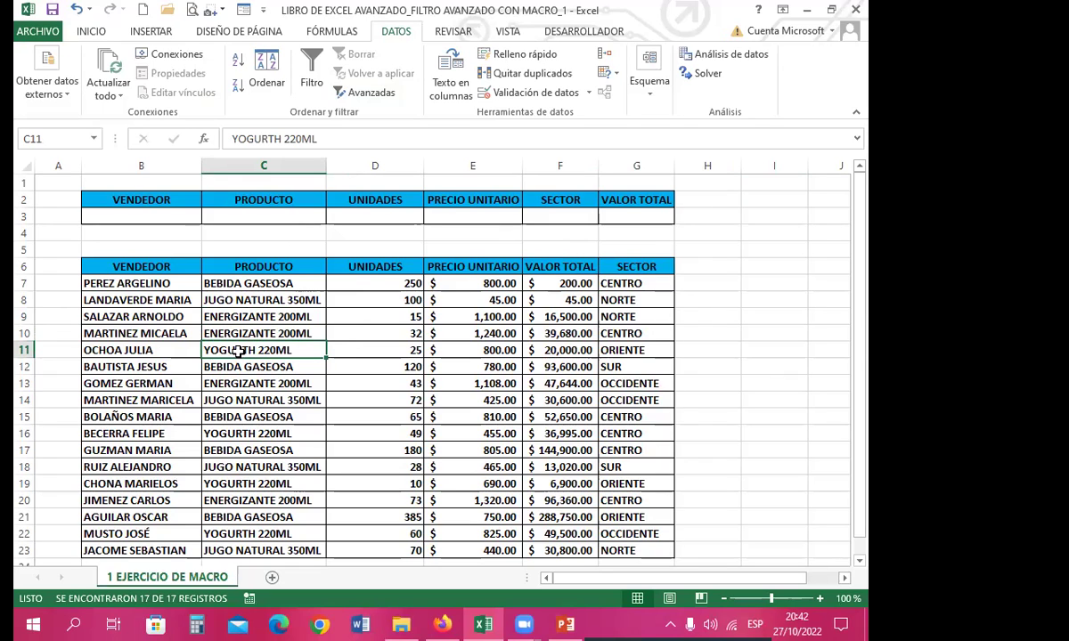
click(239, 282)
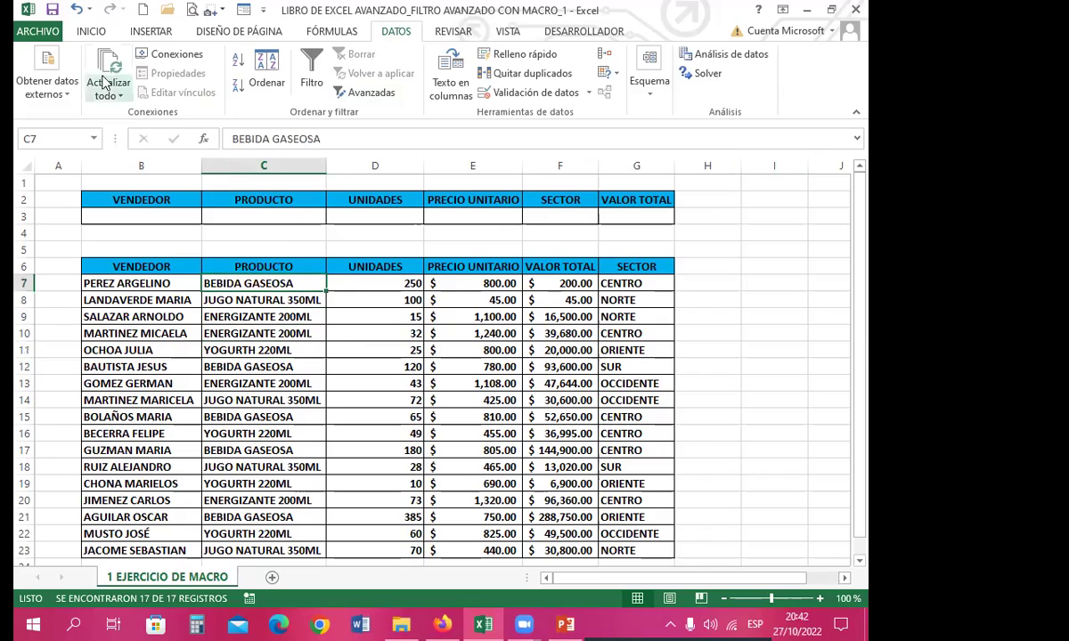
click(90, 32)
click(253, 215)
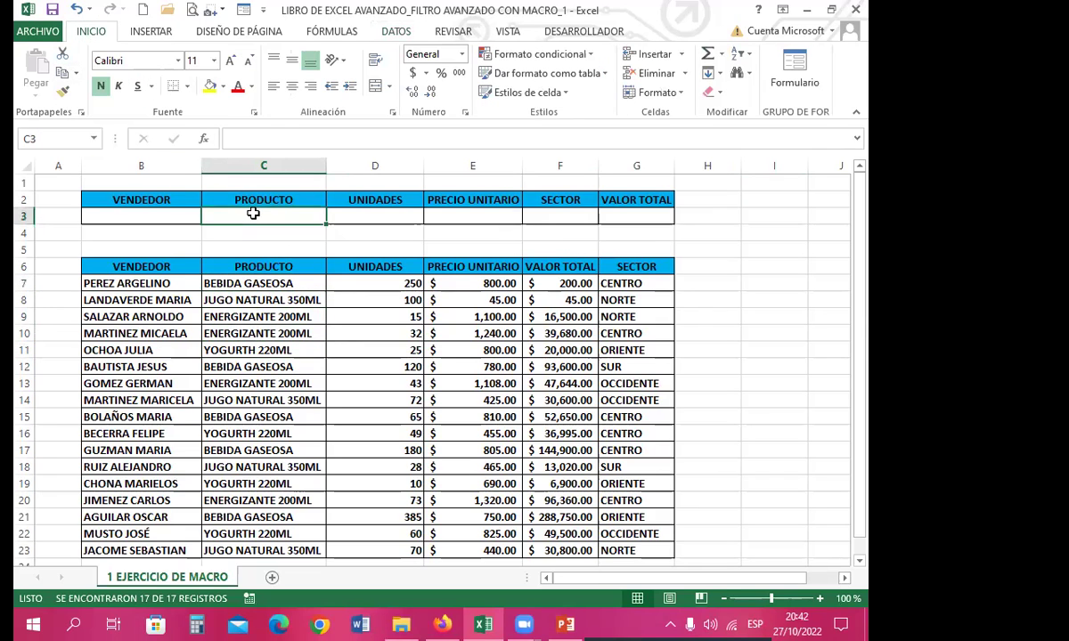
click(396, 31)
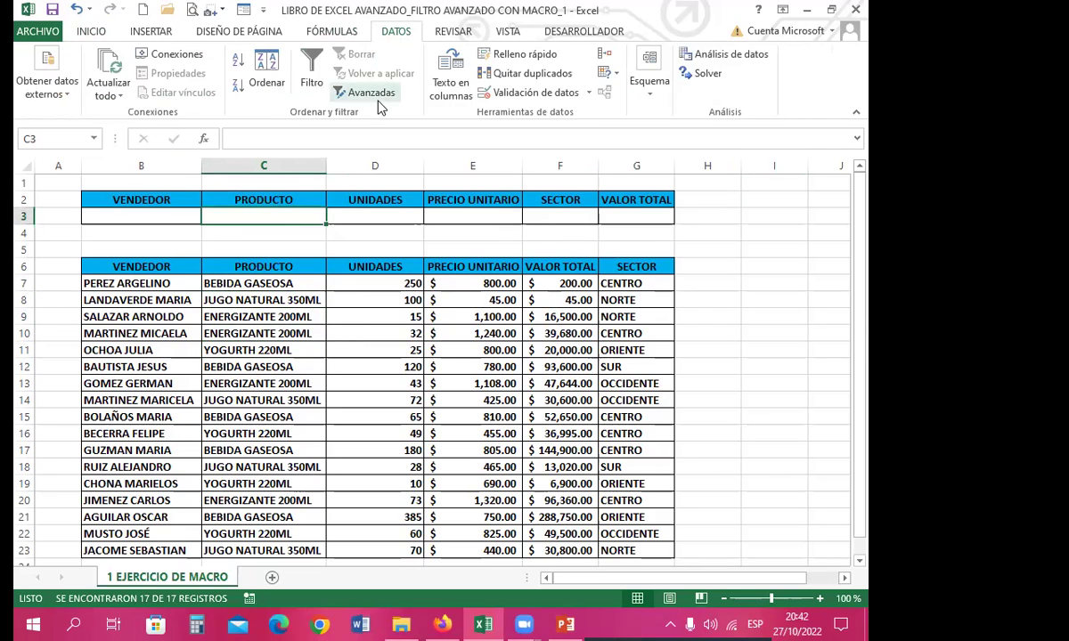
click(319, 321)
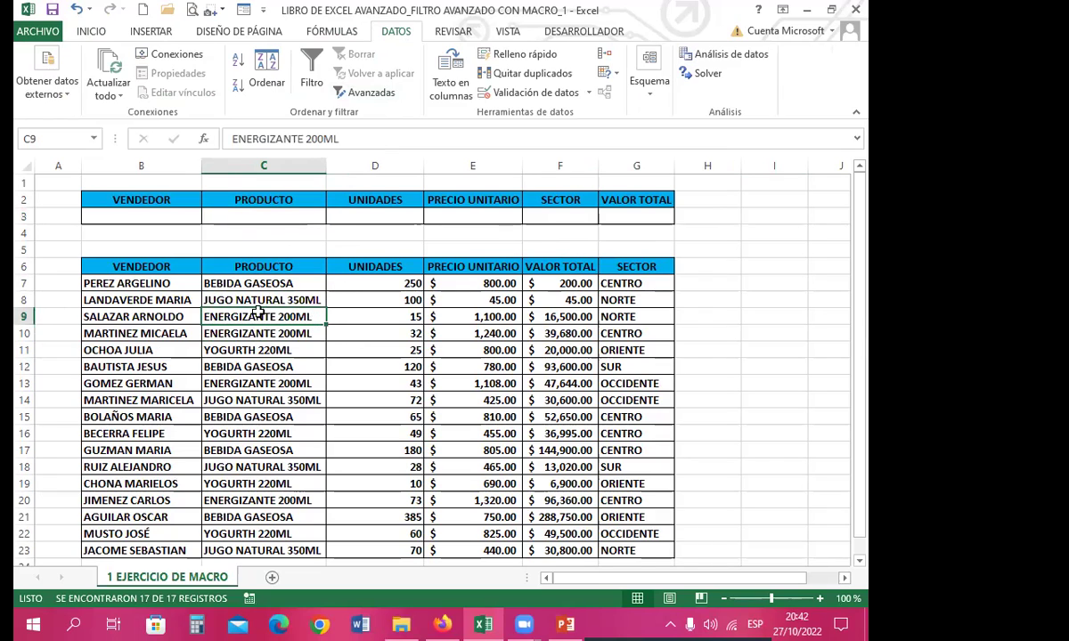
click(281, 218)
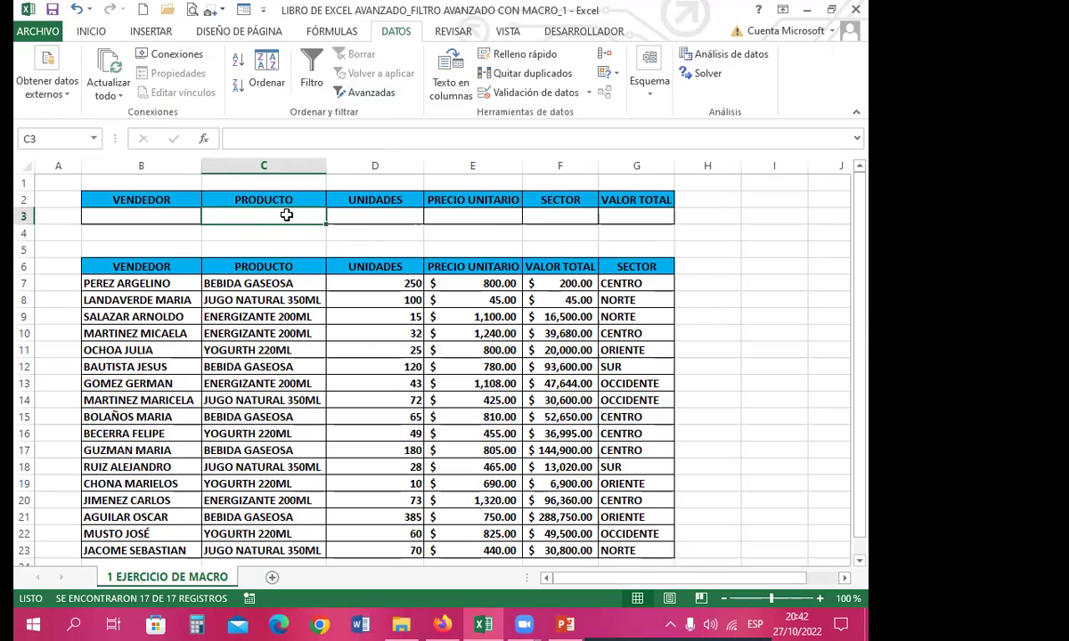
Start recording a macro named FILTRO_AVANZADA, stored in this workbook, with a cell inside the sales table selected
click(283, 347)
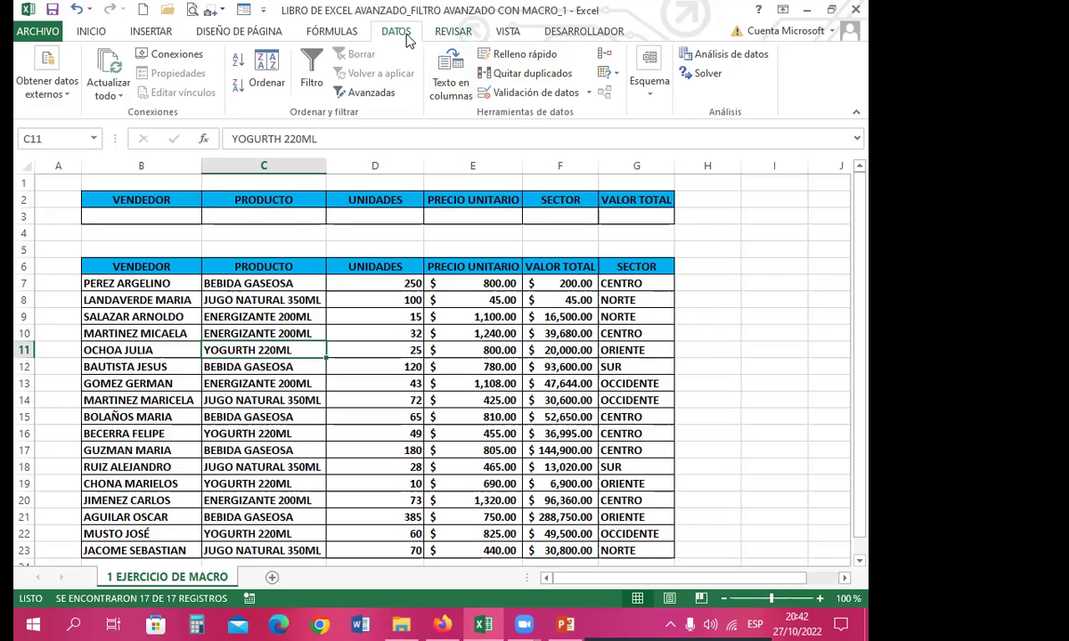
click(506, 33)
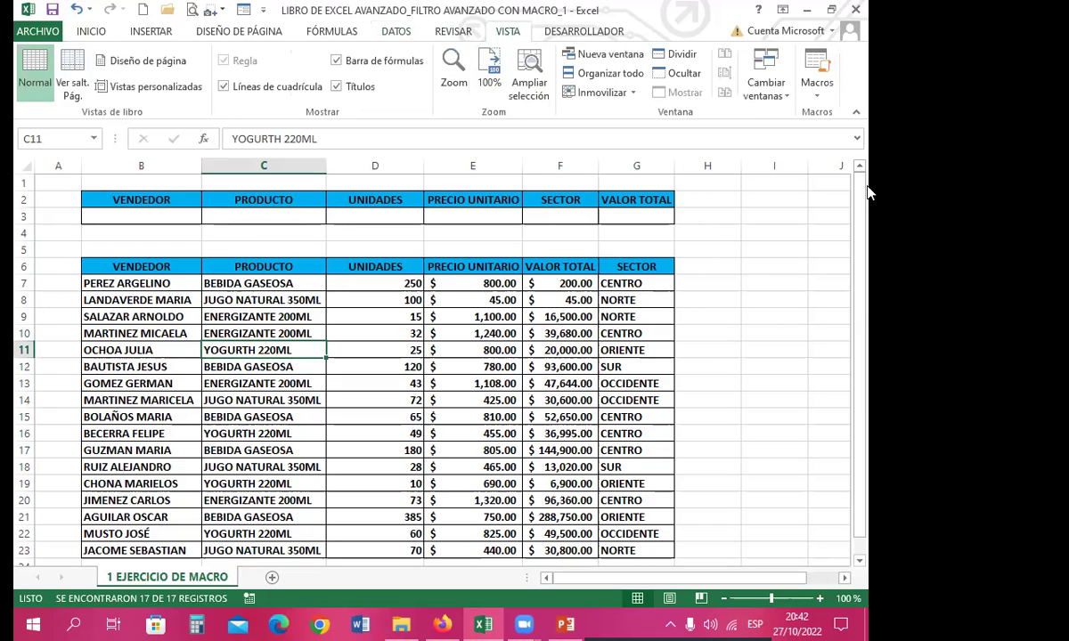
click(816, 96)
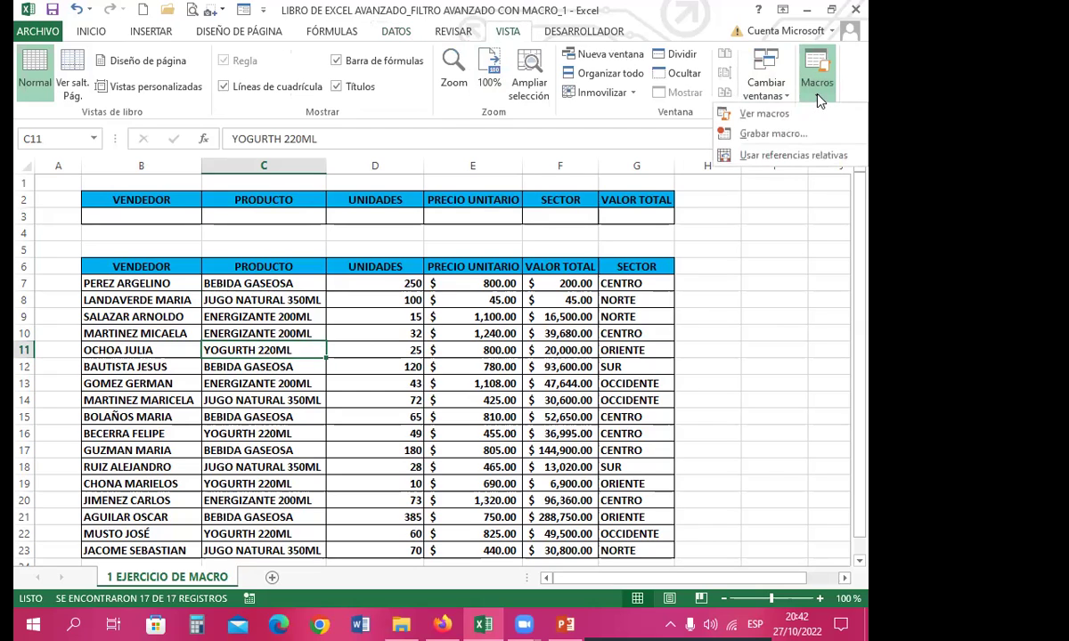
click(793, 135)
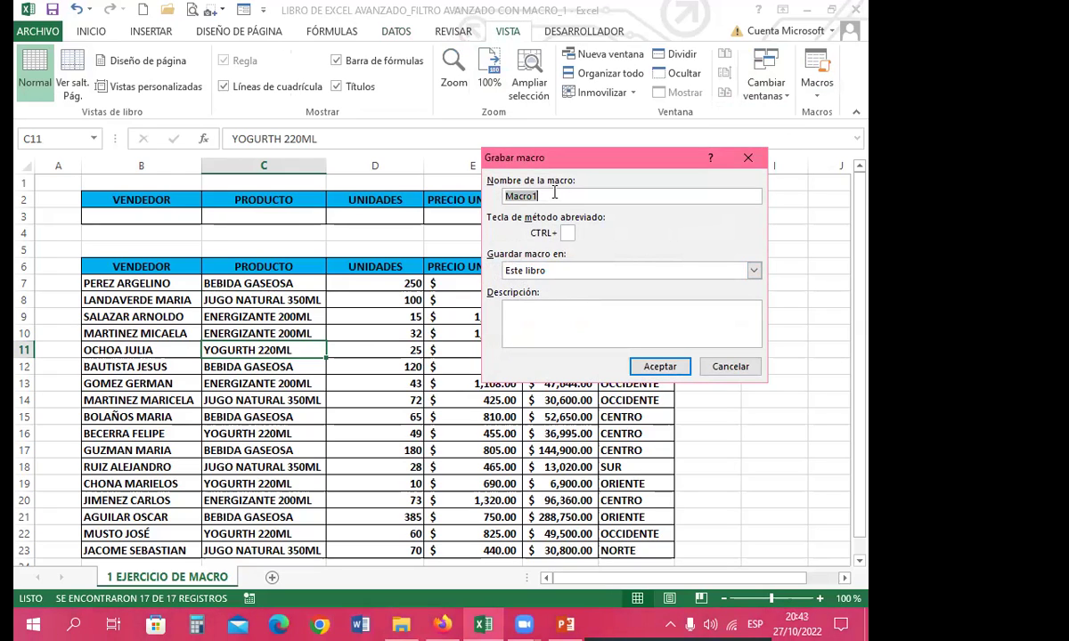
text(Fi)
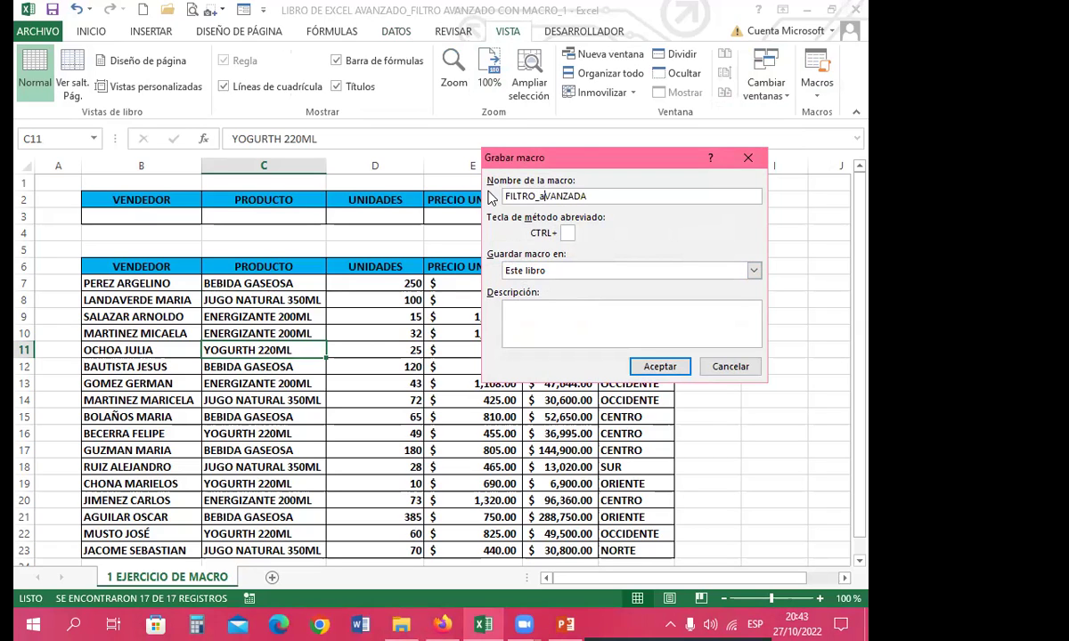
key(BackSpace)
text(A)
click(659, 367)
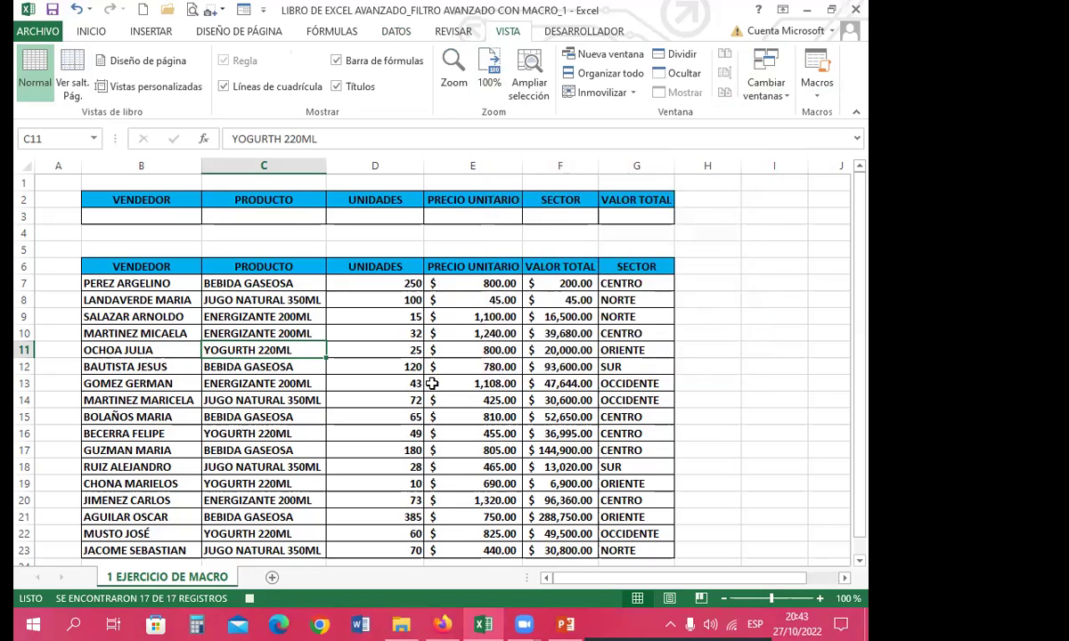
Record an in-place advanced filter on list range B6:G23 with criteria range B2:G3, and select criteria cell C3
click(307, 383)
click(392, 32)
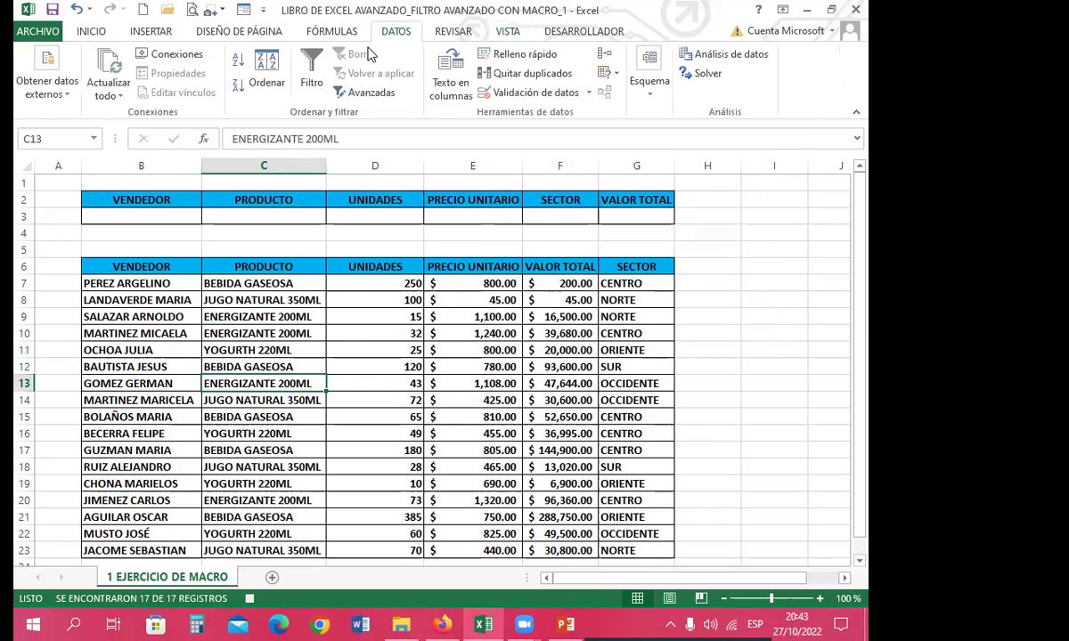
click(368, 95)
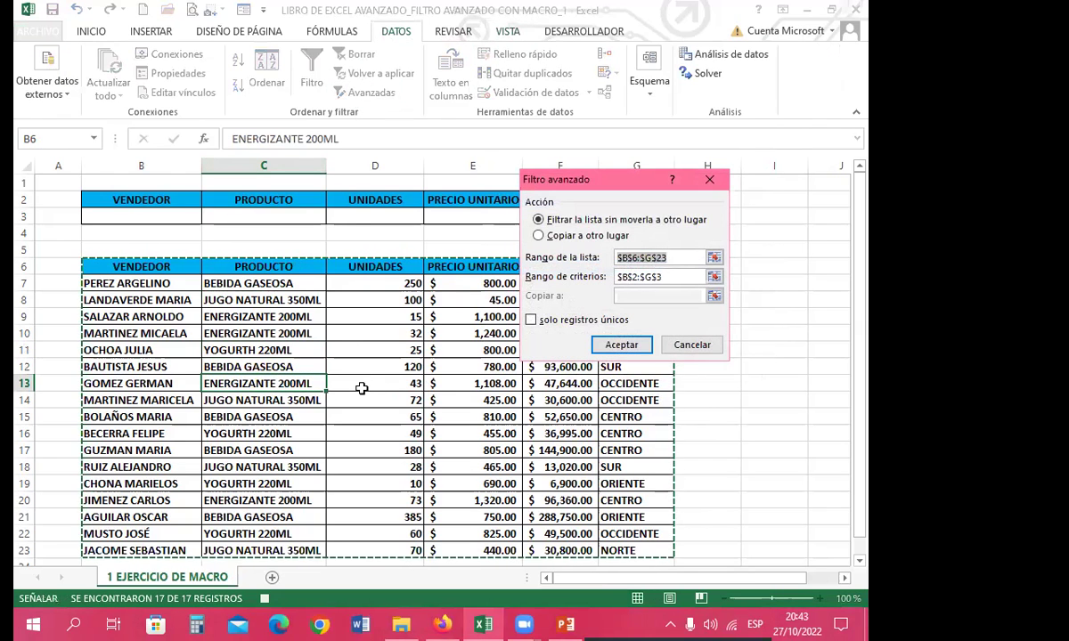
click(664, 277)
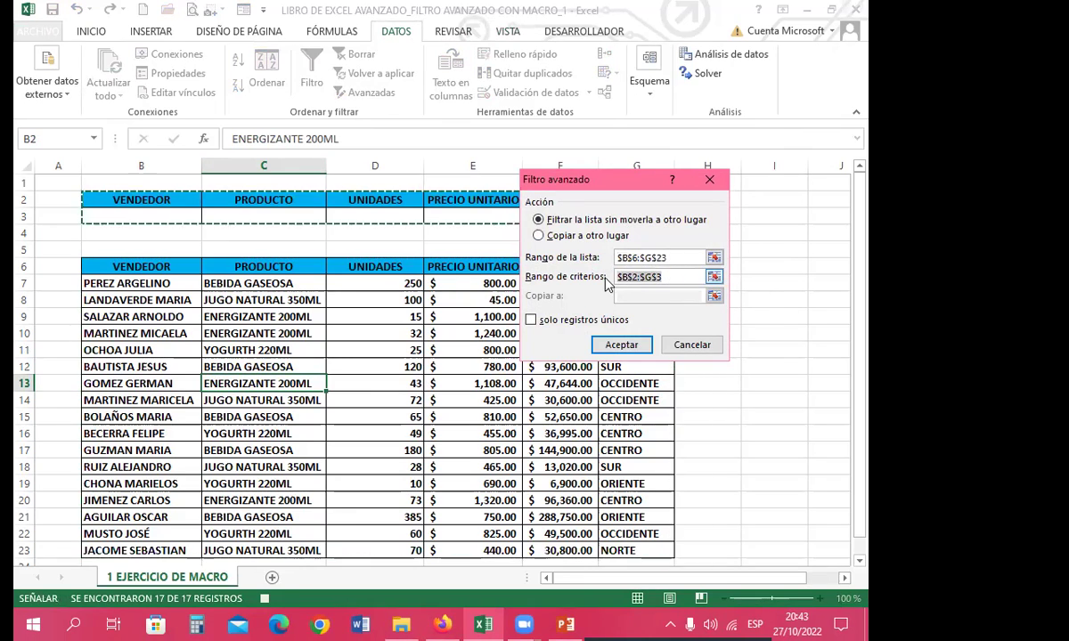
drag(159, 200, 624, 222)
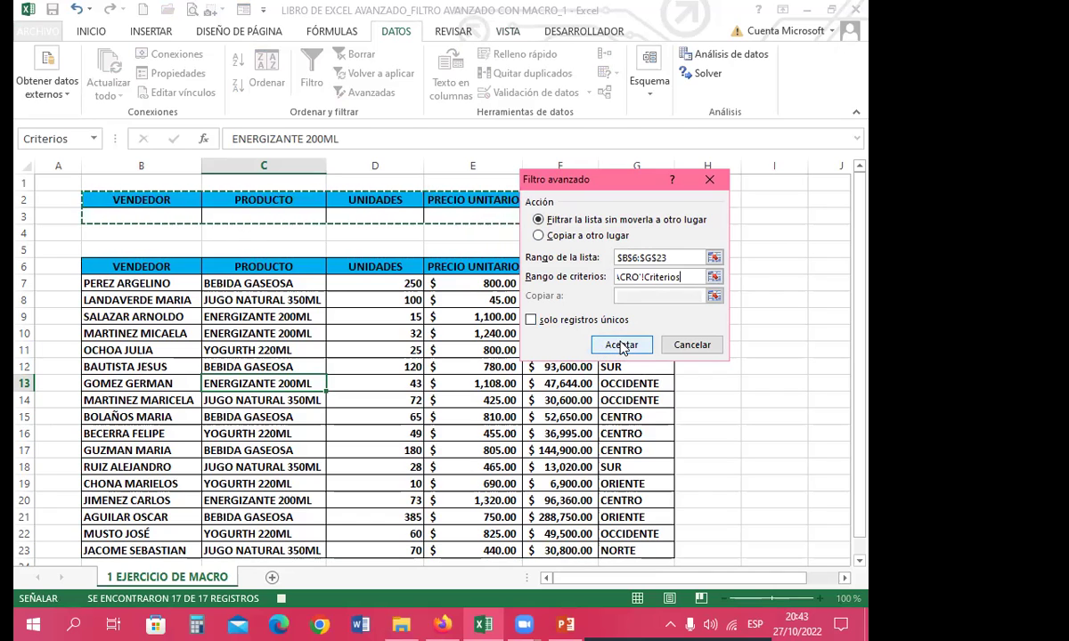
click(617, 347)
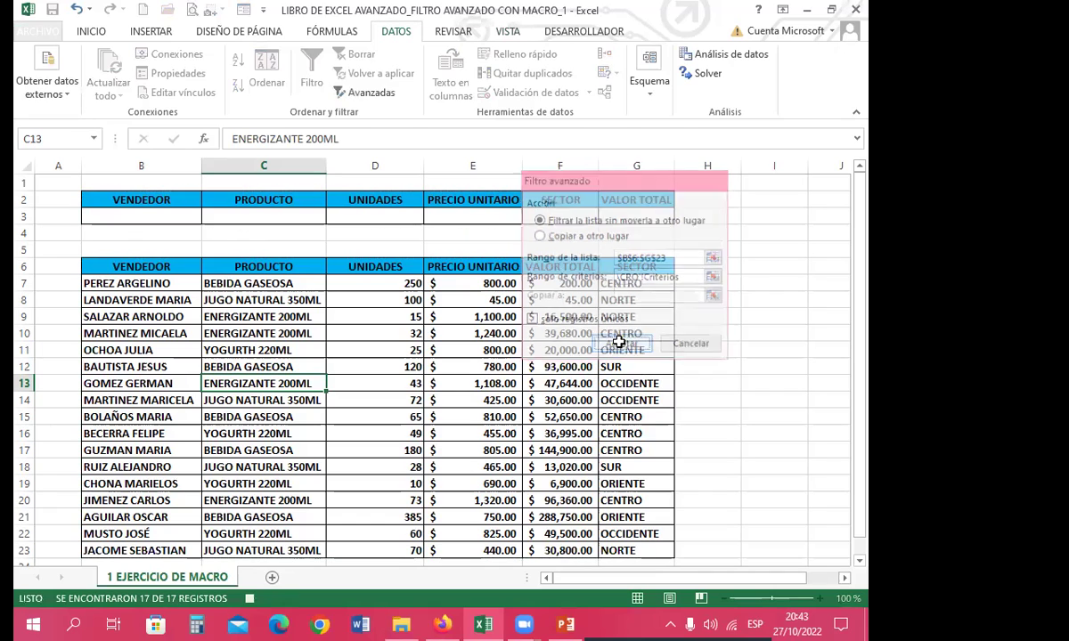
click(268, 217)
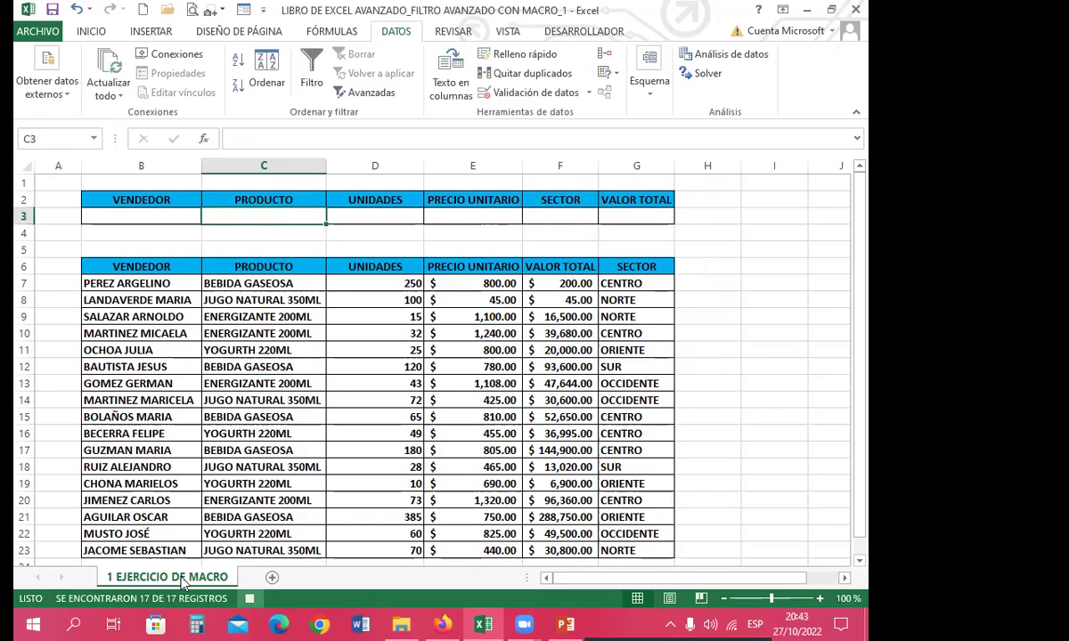
Stop the macro recording and draw a smiley face shape about 2.75 cm wide and 2.01 cm high beside the criteria range, over columns H and I
click(249, 598)
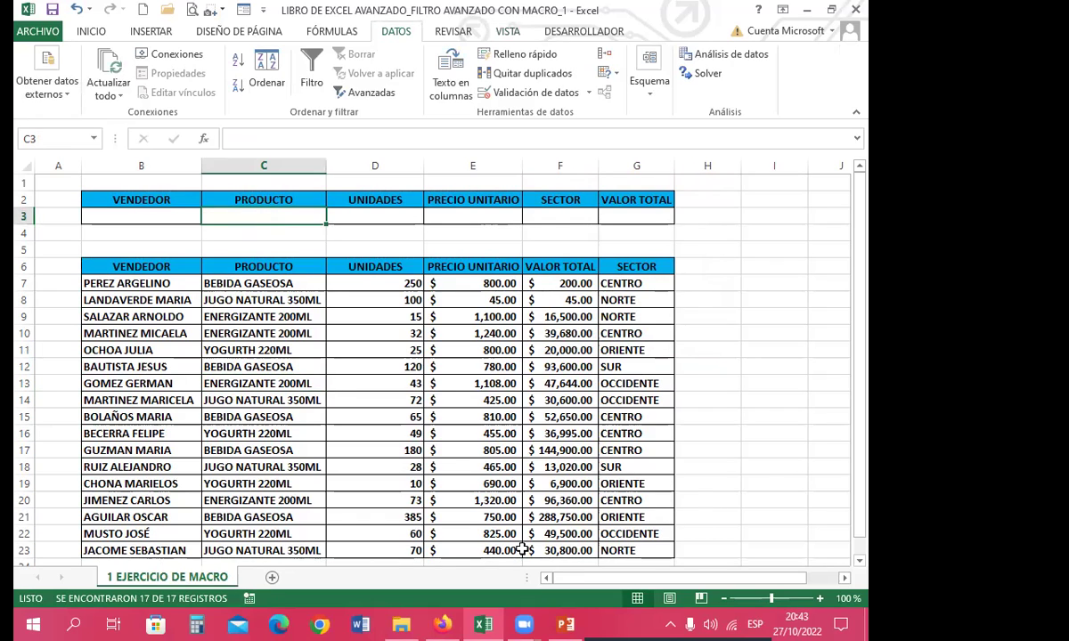
click(717, 401)
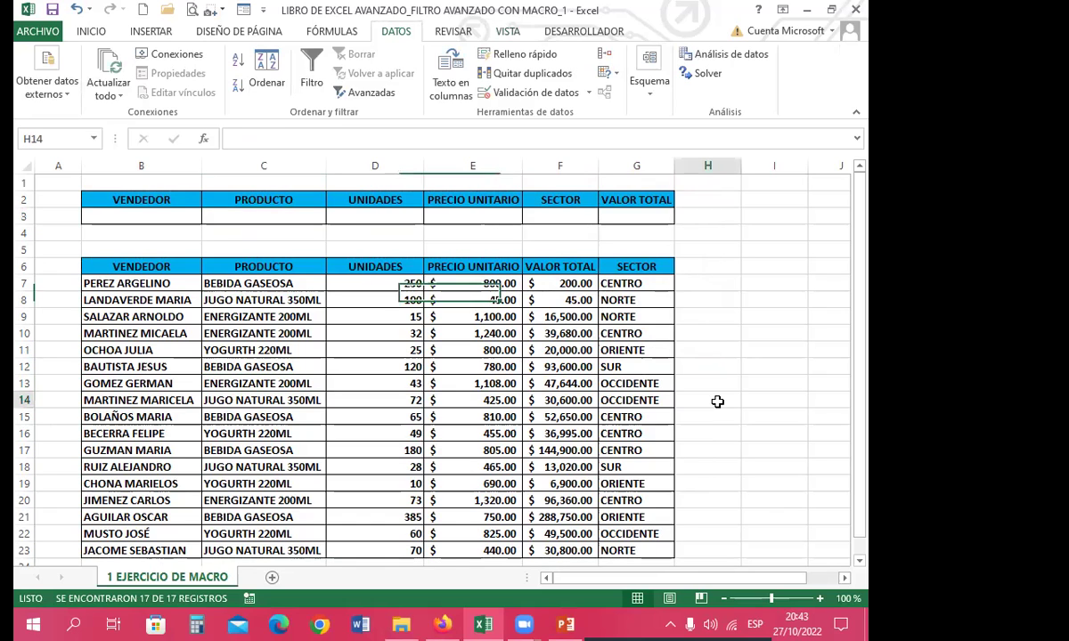
click(153, 32)
click(178, 90)
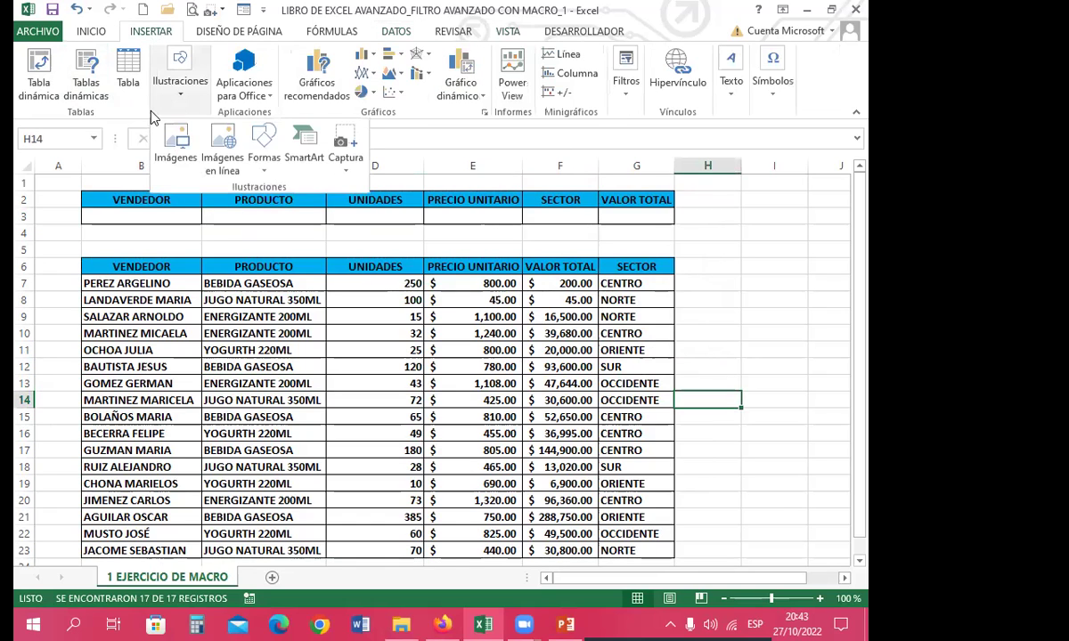
click(264, 144)
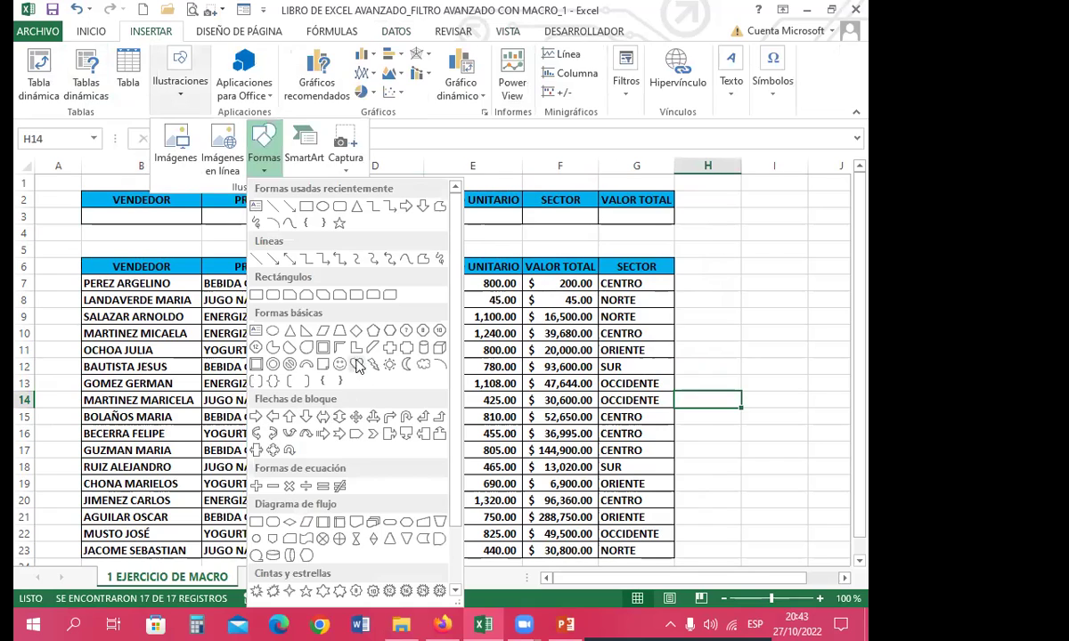
click(273, 330)
mouse_move(707, 183)
mouse_down()
mouse_move(753, 205)
mouse_move(787, 244)
mouse_up()
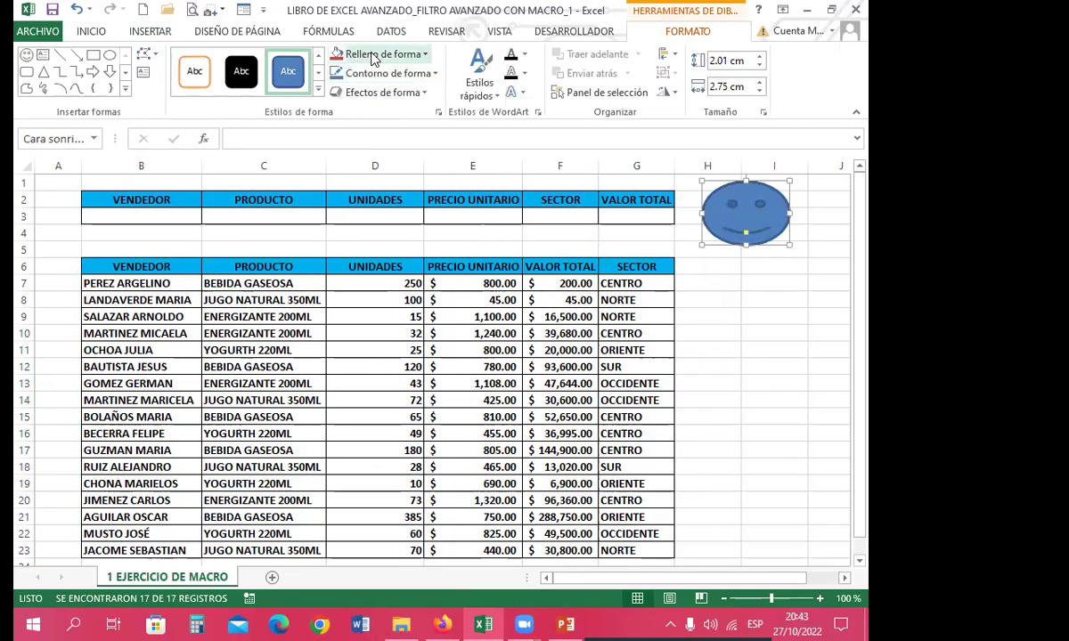
Fill the smiley face shape with the green theme color and deselect it
click(354, 55)
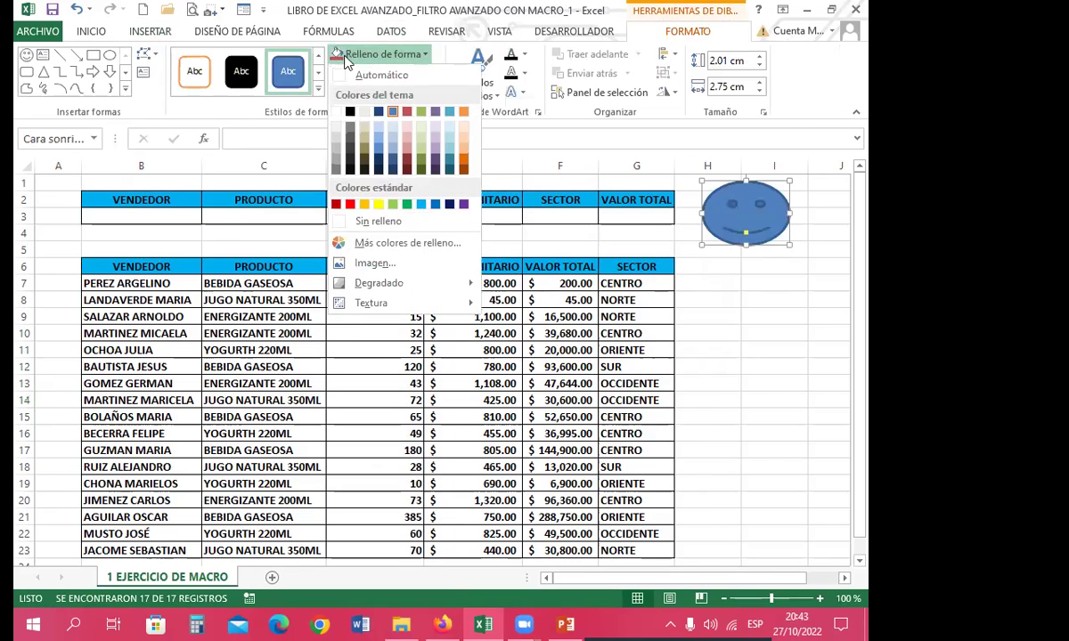
click(421, 112)
click(818, 229)
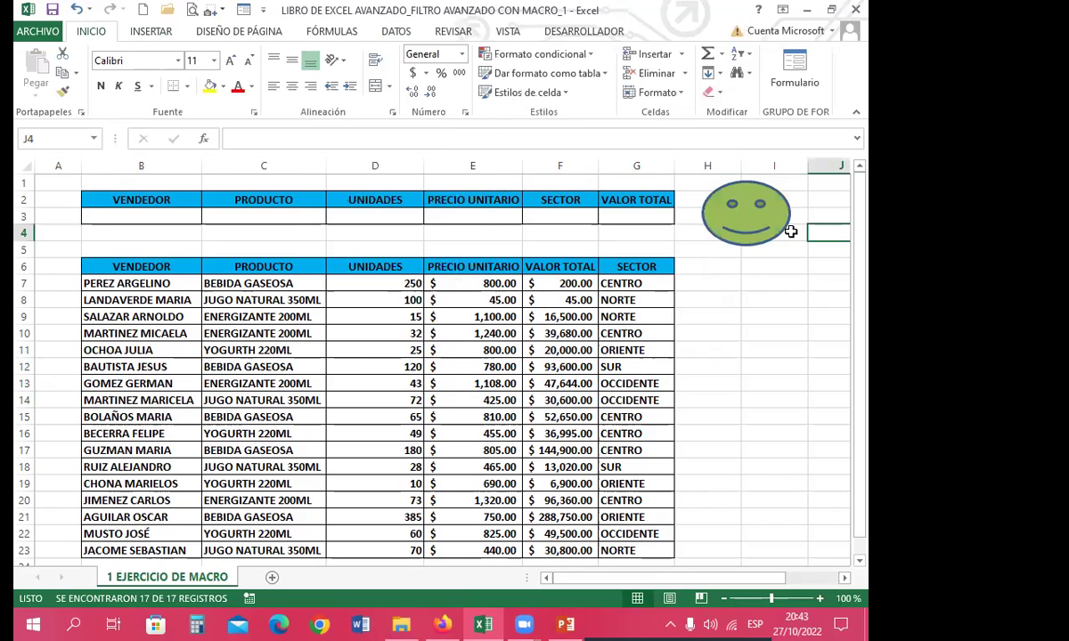
Assign the FILTRO_AVANZADA macro to the smiley face shape and deselect the shape
right_click(723, 218)
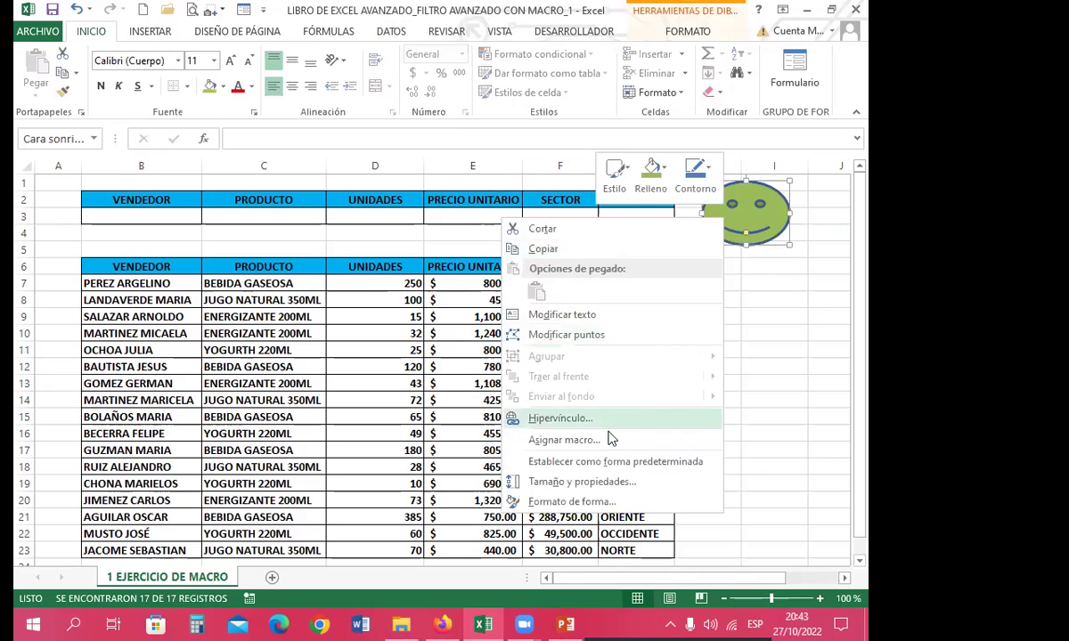
click(563, 440)
click(422, 349)
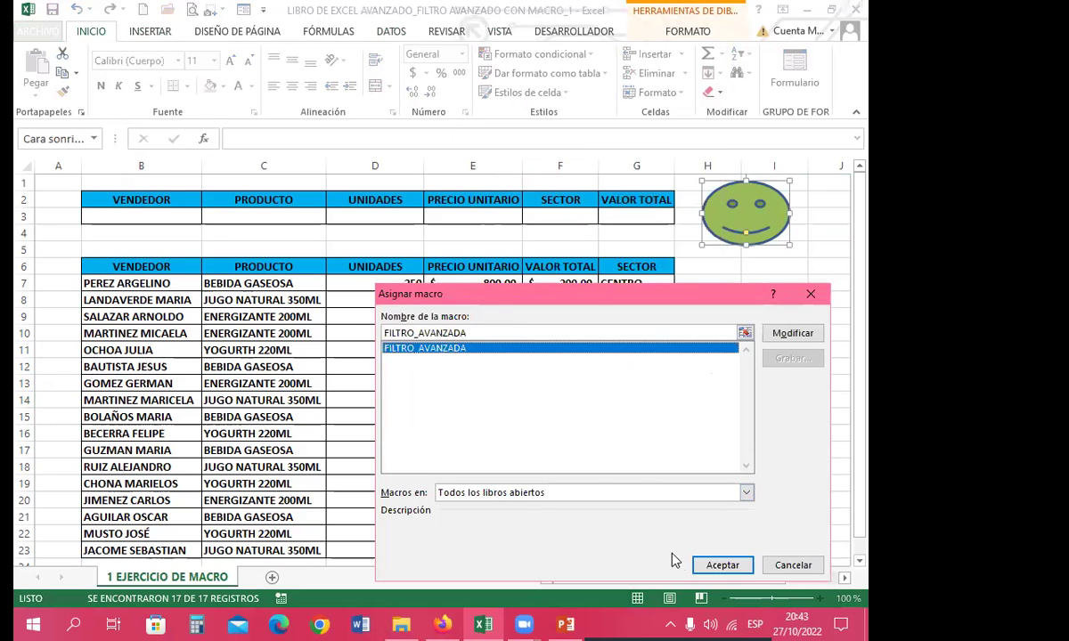
click(721, 565)
click(746, 316)
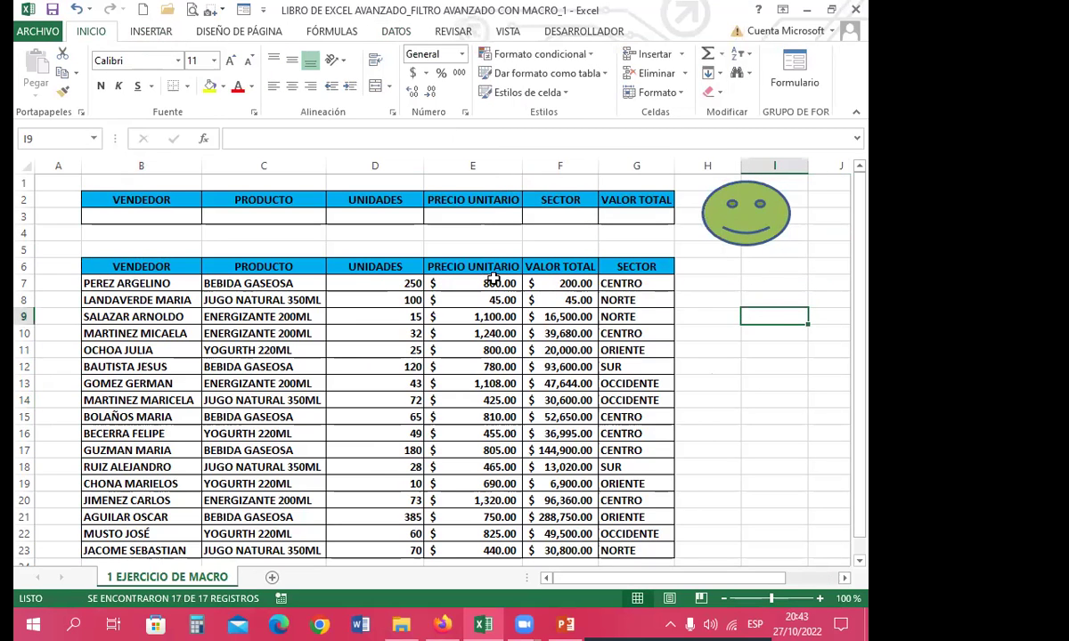
Test the smiley face macro with YOGURTH 220ML copied from C11 into PRODUCTO criterion C3, and reset the filter by clearing C3 and rerunning it
click(234, 283)
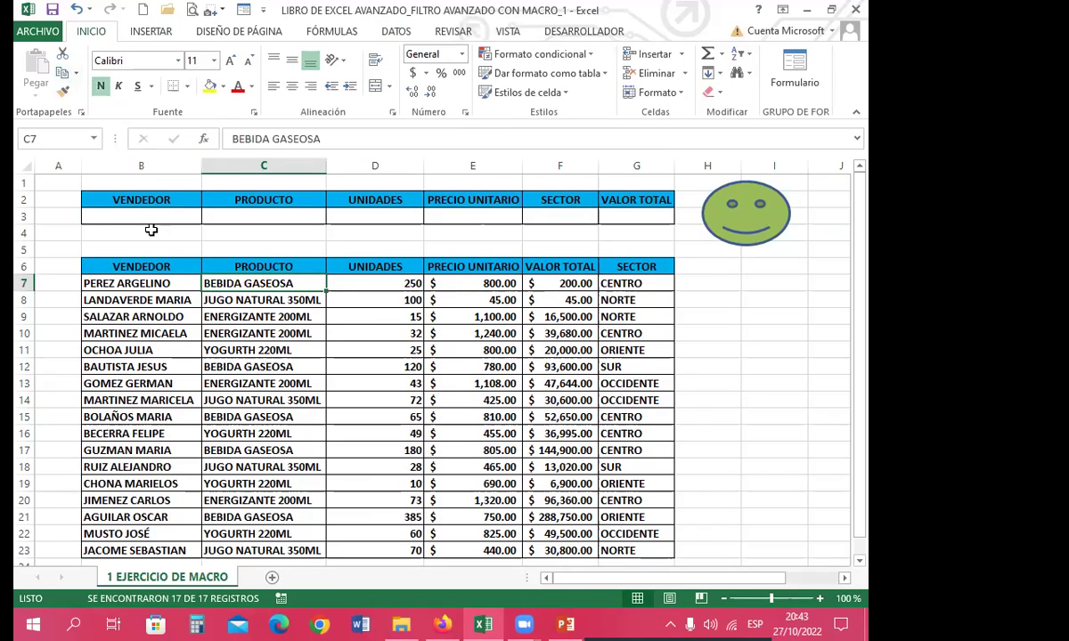
click(228, 352)
click(62, 73)
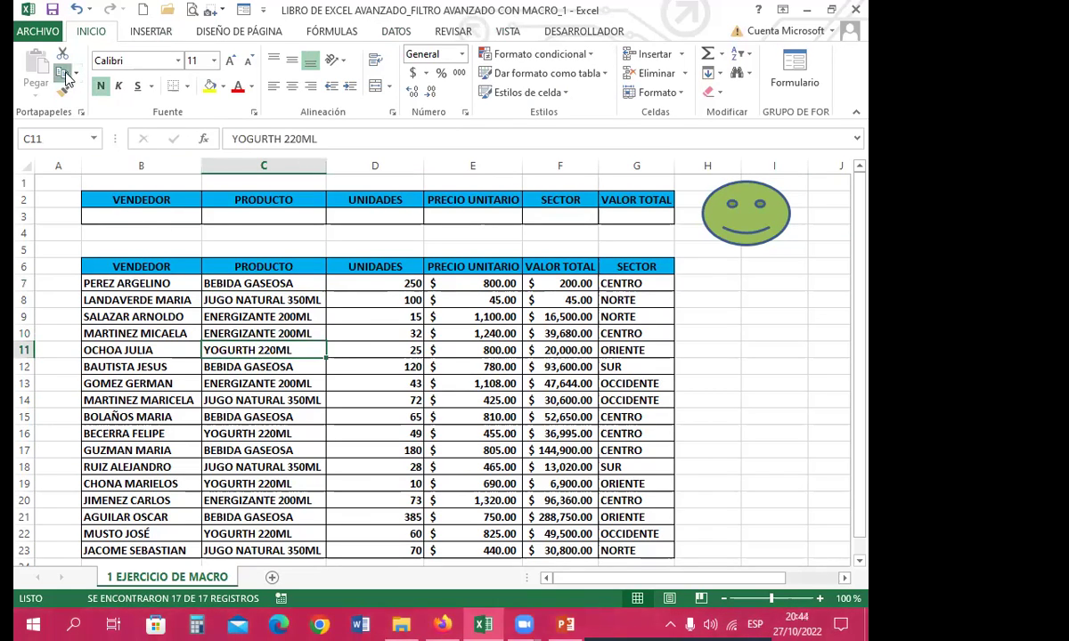
click(249, 217)
click(36, 72)
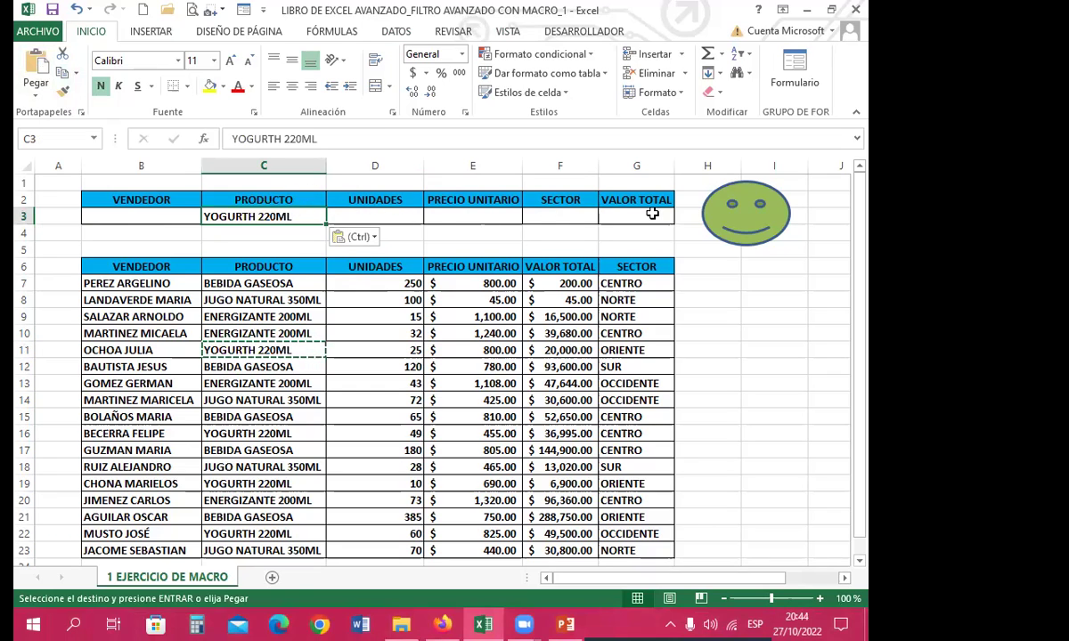
click(745, 224)
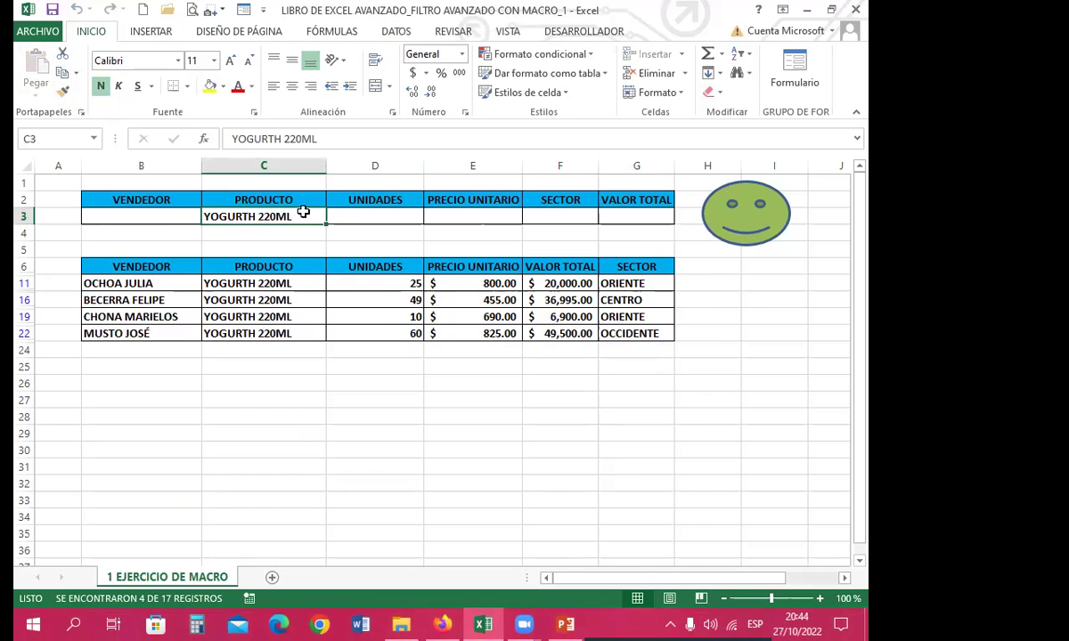
key(Delete)
click(734, 227)
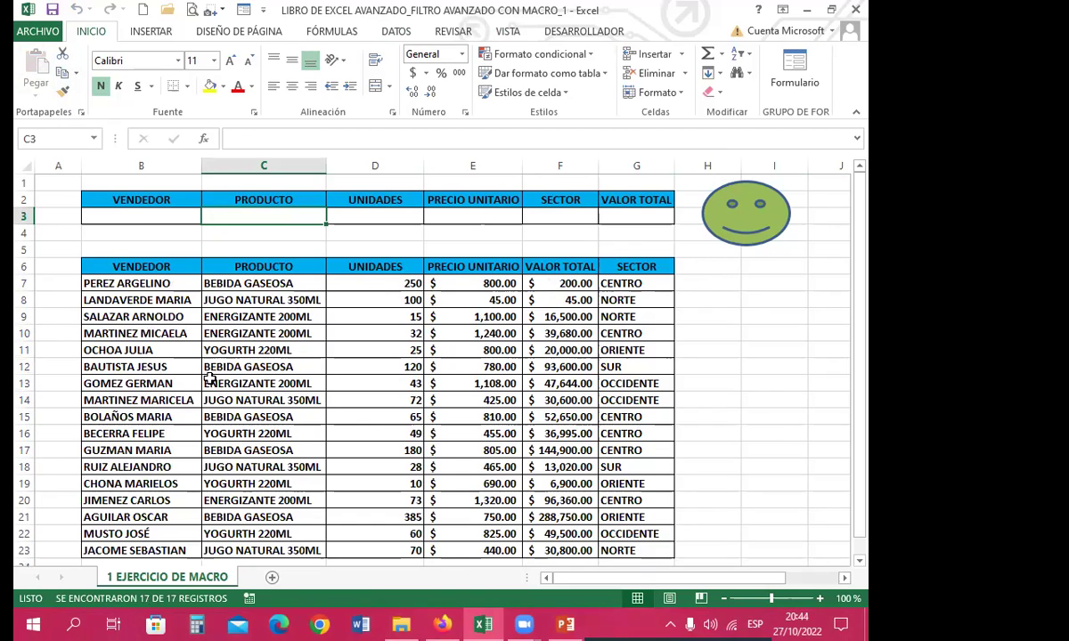
Test the smiley face macro with BEBIDA GASEOSA copied from C7 into C3, and reset the filter by clearing C3 and rerunning it
click(233, 284)
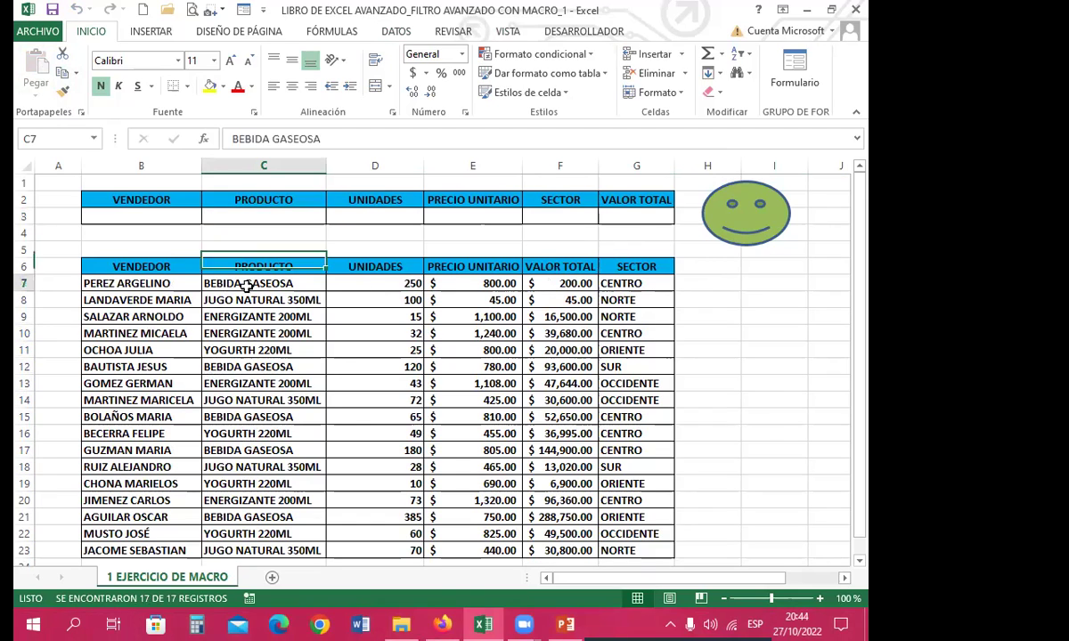
key(ctrl+c)
click(228, 218)
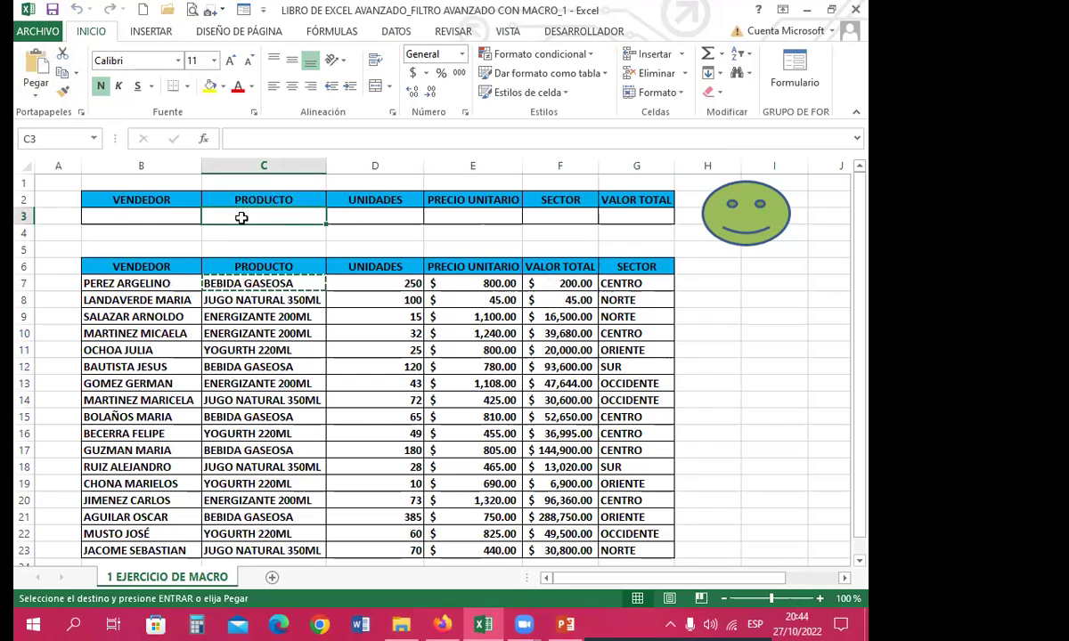
key(ctrl+v)
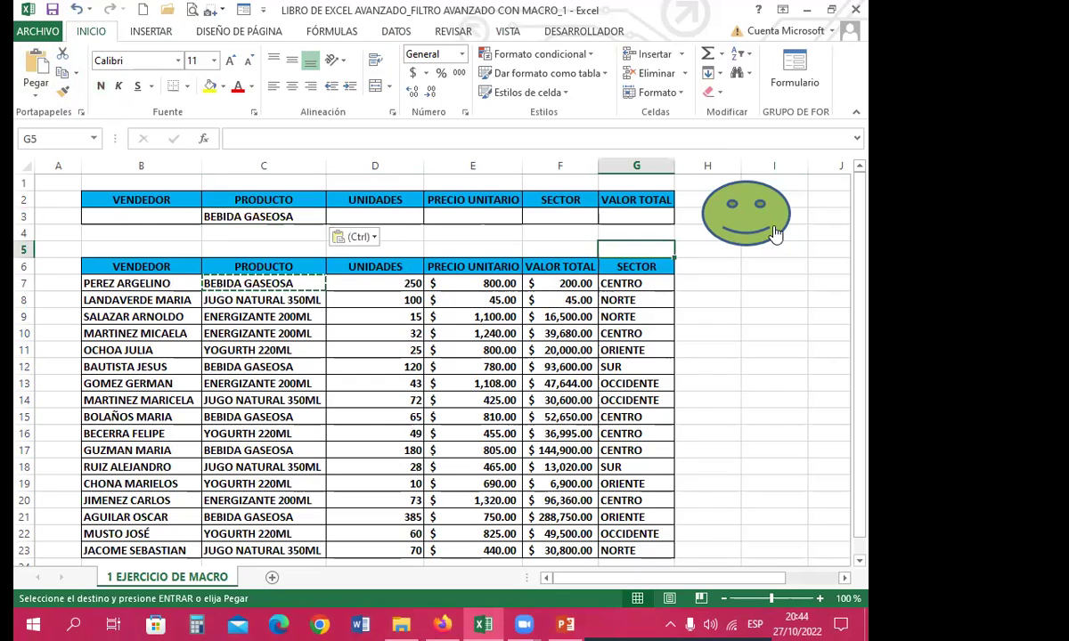
click(757, 232)
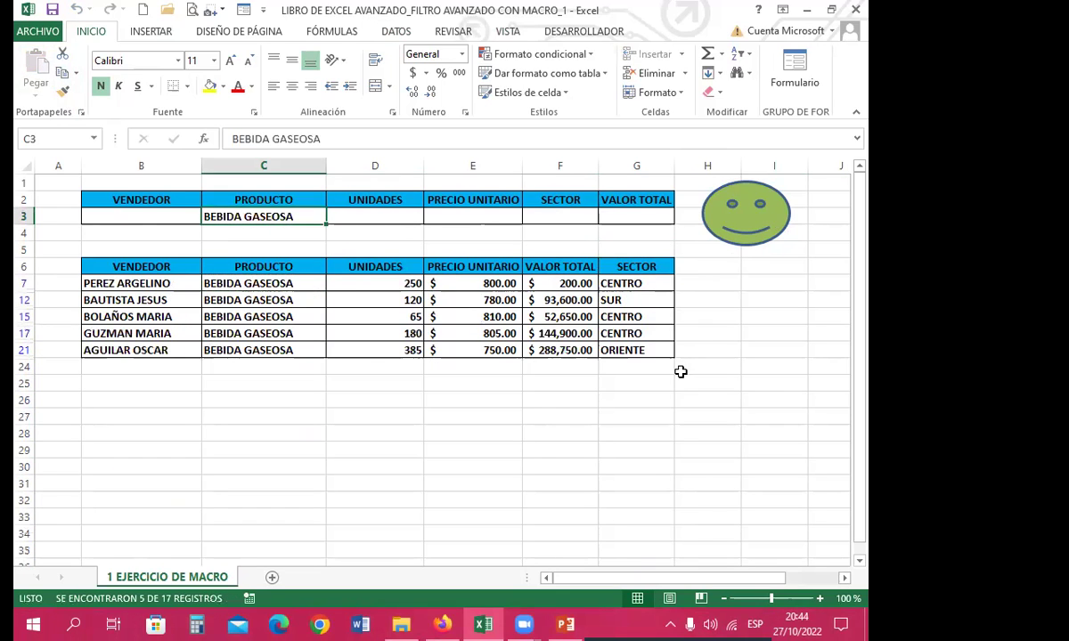
key(Delete)
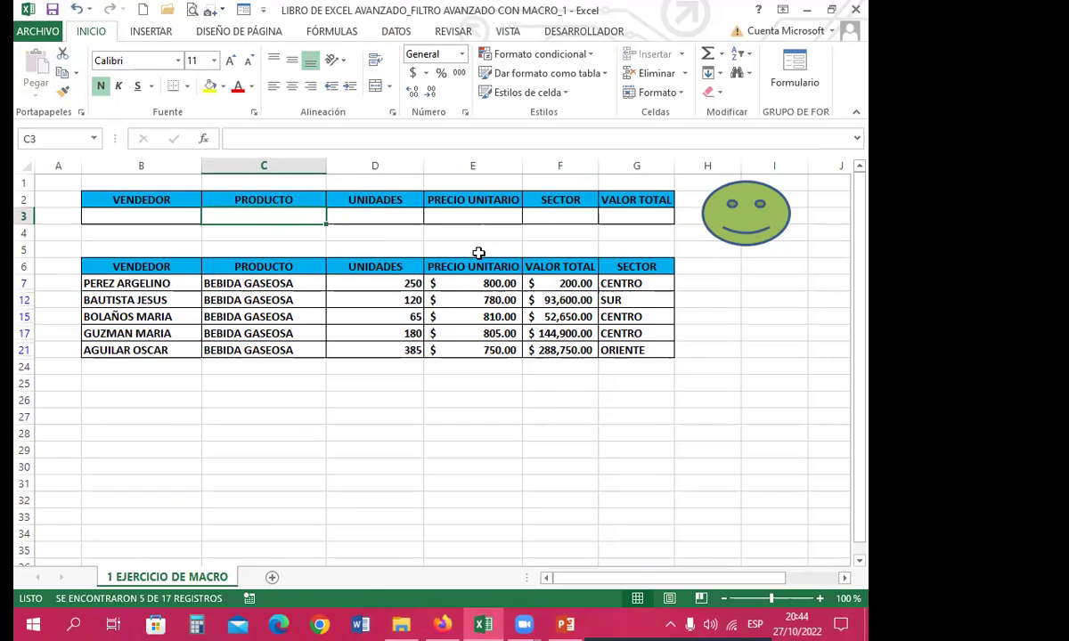
click(738, 231)
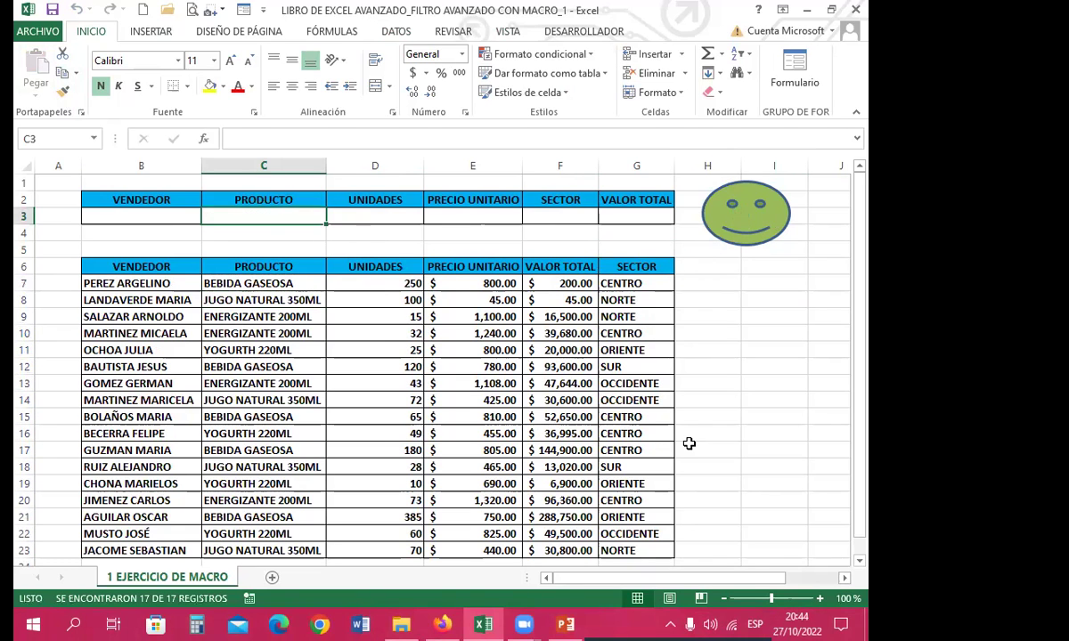
Test the smiley face macro with CENTRO copied from G7 into SECTOR criterion F3, and reset the filter by clearing F3 and rerunning it
click(623, 283)
key(ctrl+c)
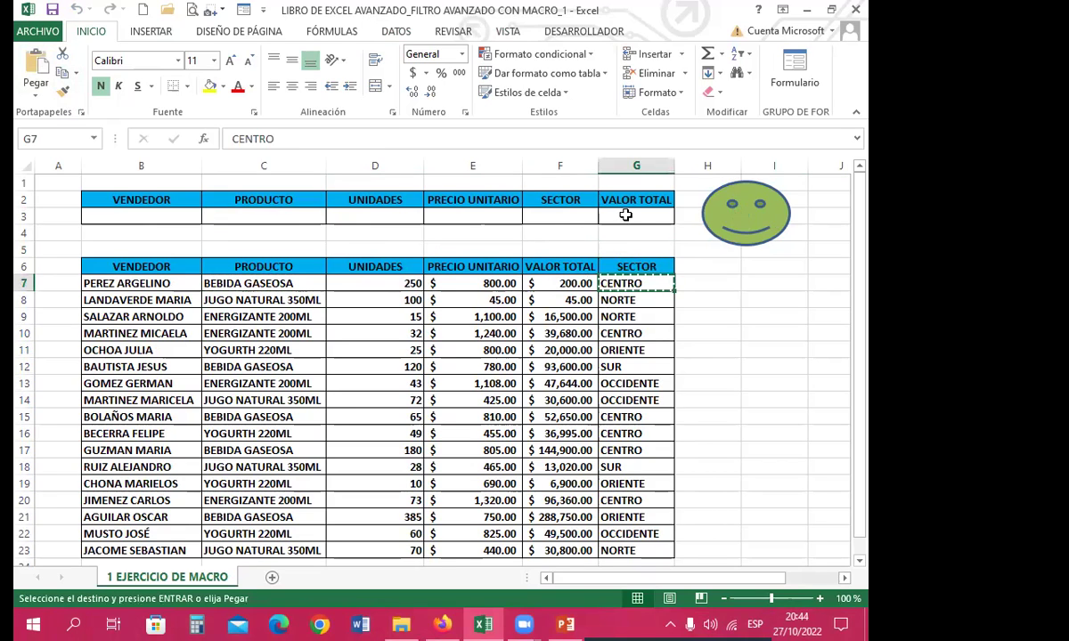
click(560, 217)
key(ctrl+v)
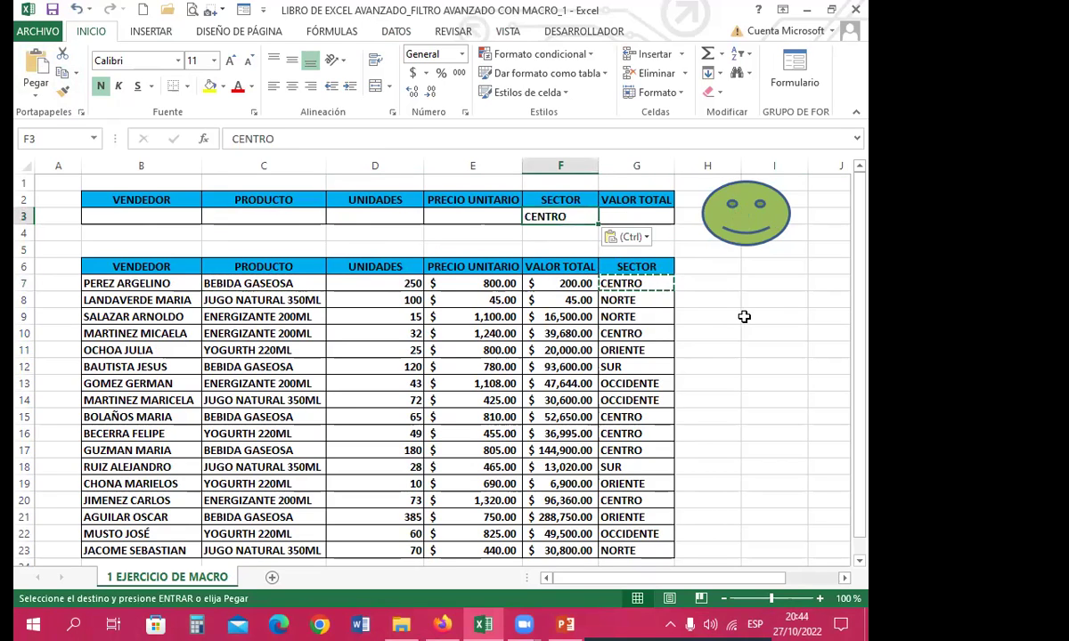
click(743, 231)
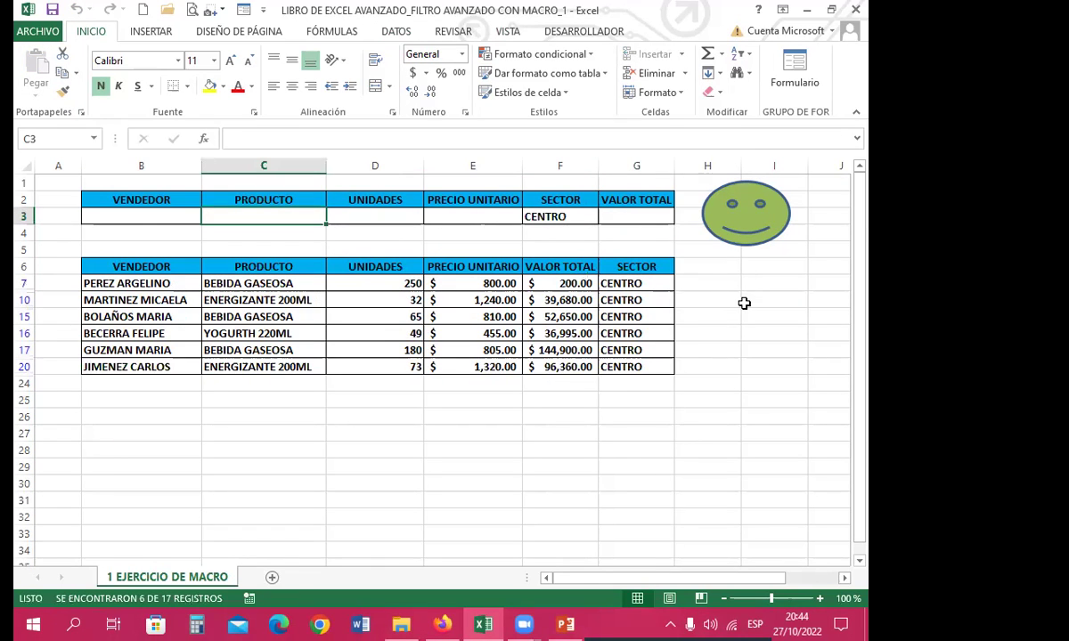
click(563, 216)
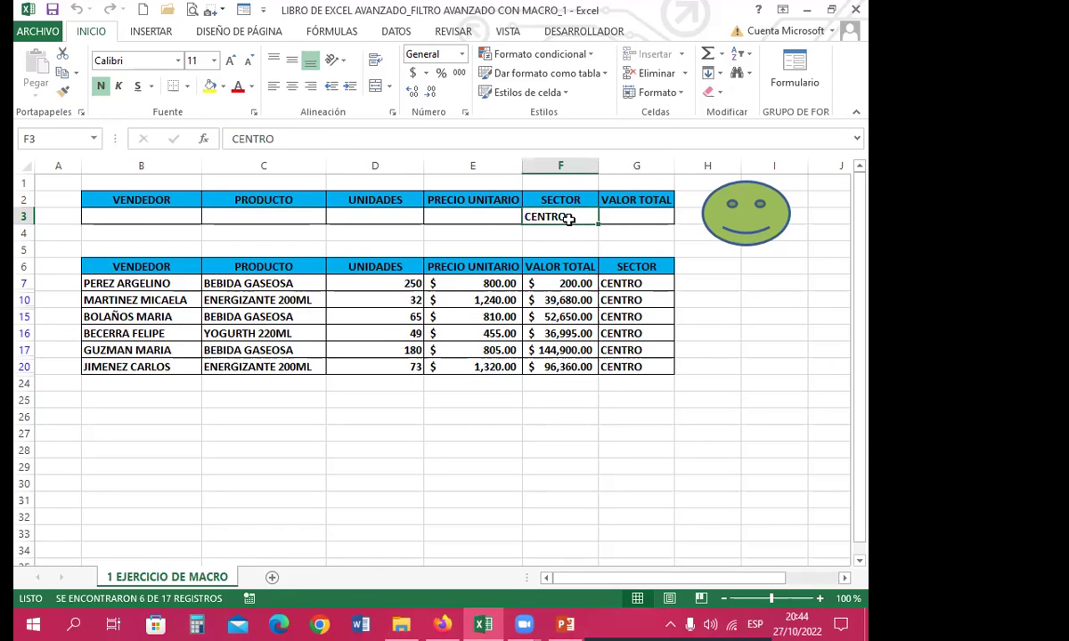
key(Delete)
click(732, 217)
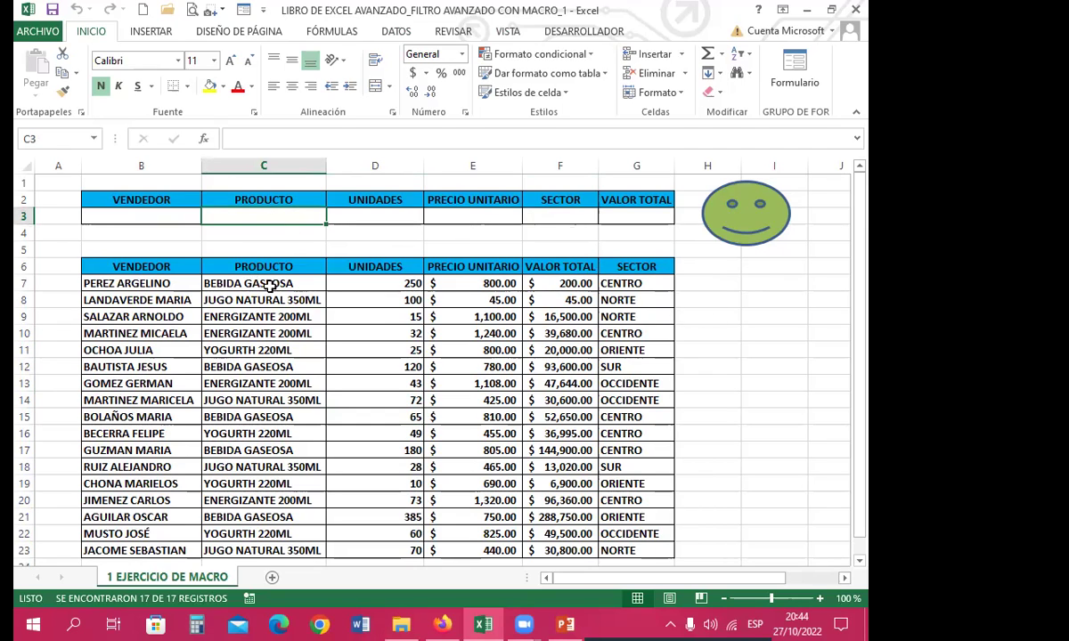
click(265, 317)
click(307, 363)
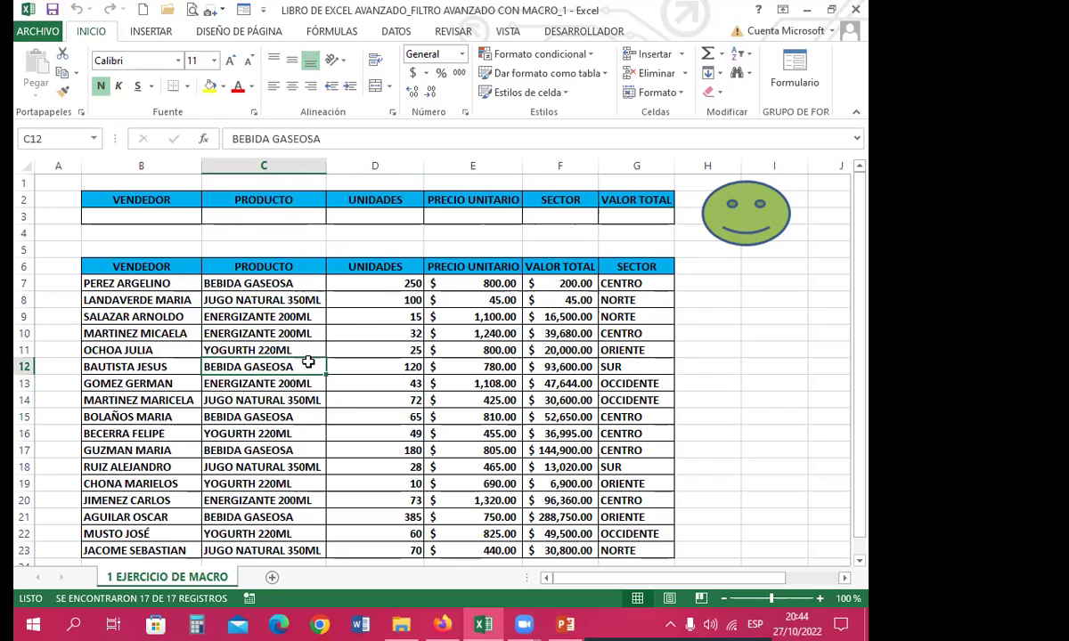
click(397, 33)
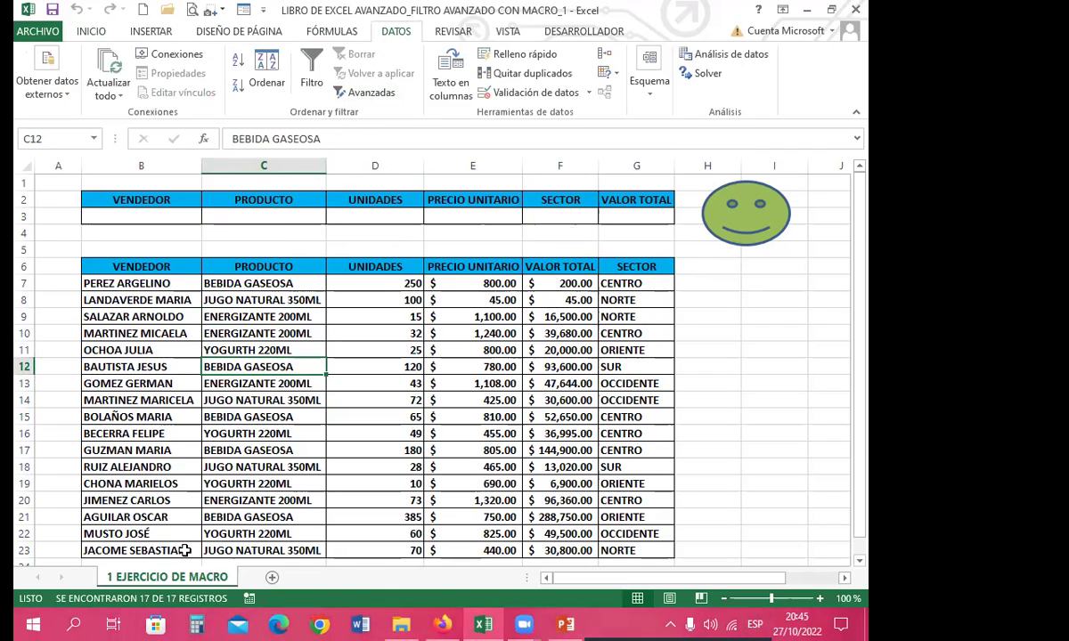
click(233, 283)
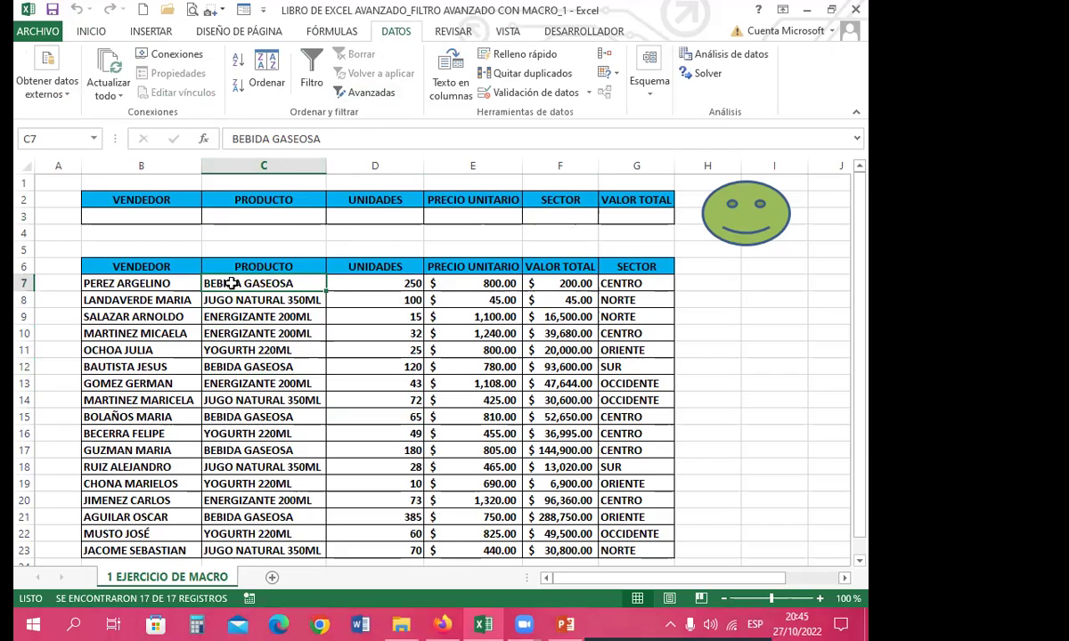
click(246, 215)
click(697, 269)
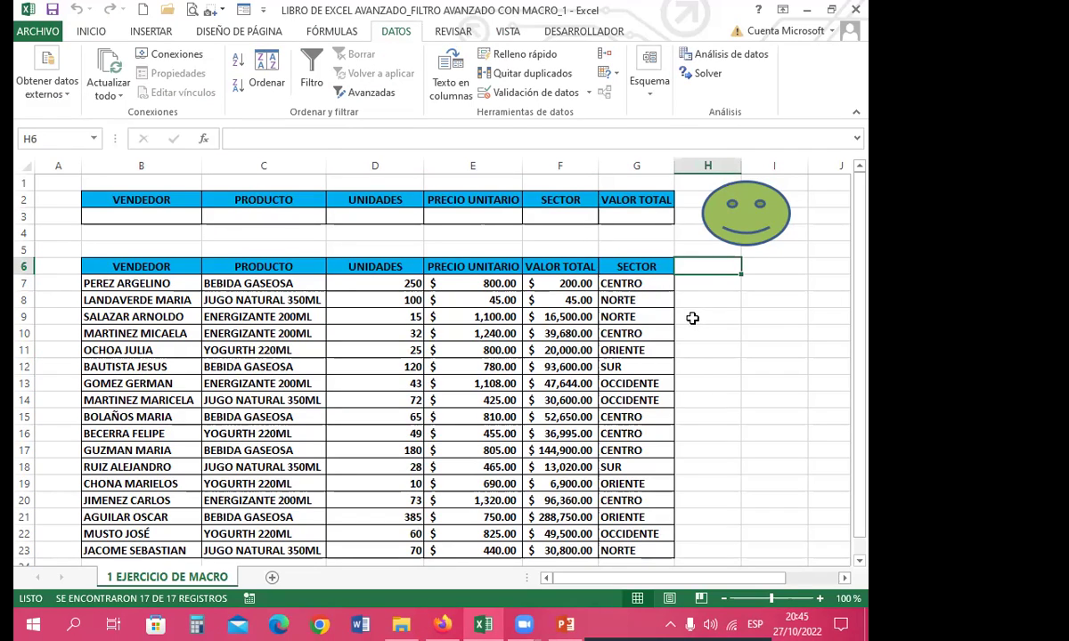
Copy YOGURTH 220ML from C11 into PRODUCTO criterion C3 and filter the sales table with the smiley face macro
click(233, 350)
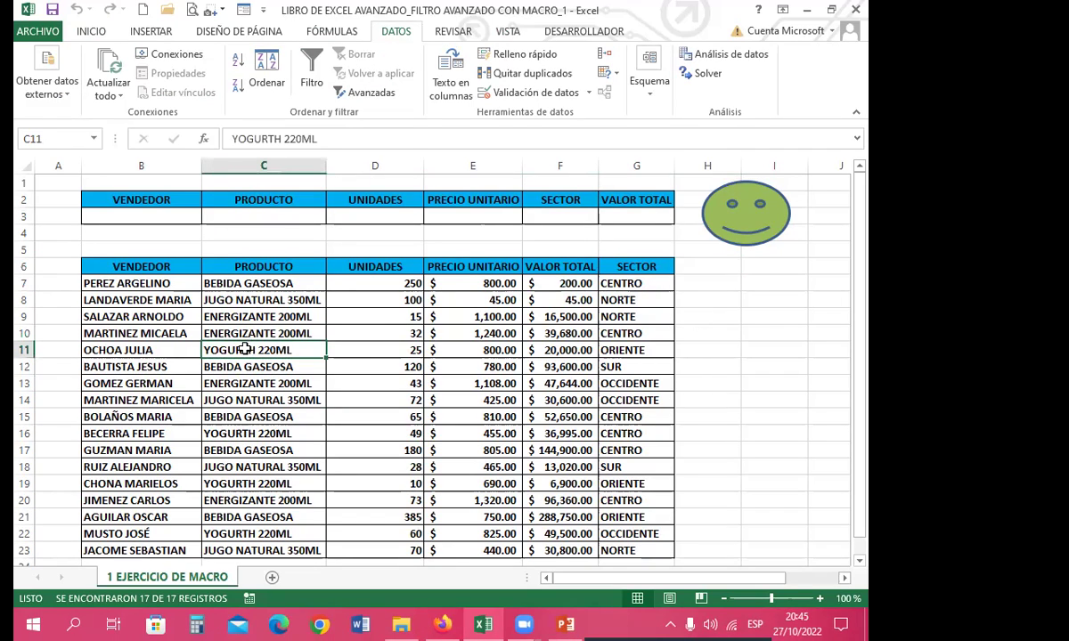
key(ctrl+c)
click(242, 215)
key(ctrl+v)
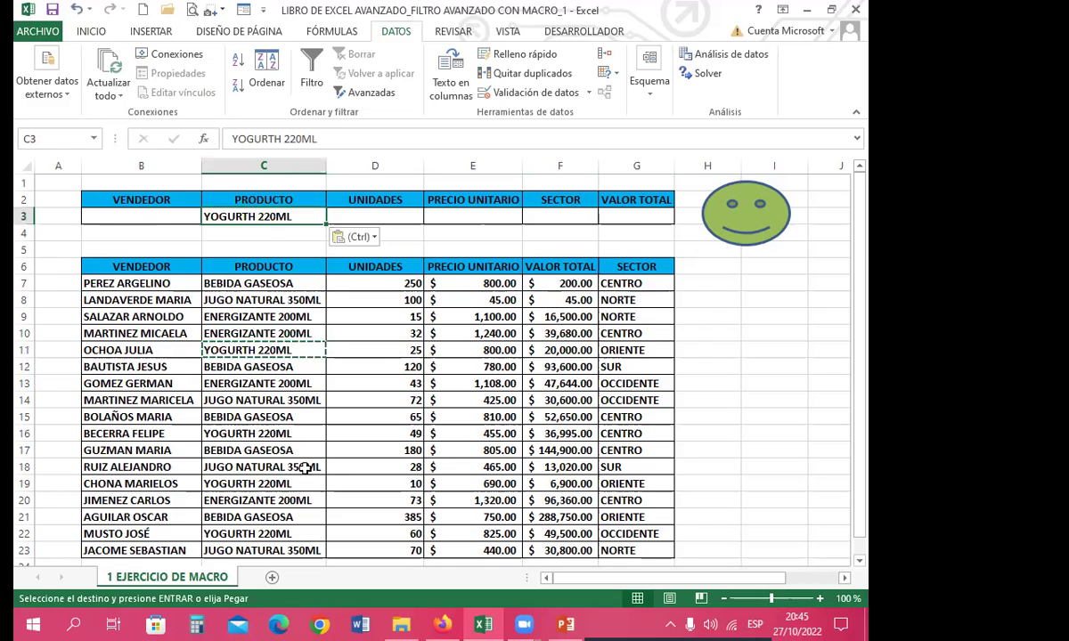
scroll(301, 408, down, 3)
scroll(317, 436, down, 4)
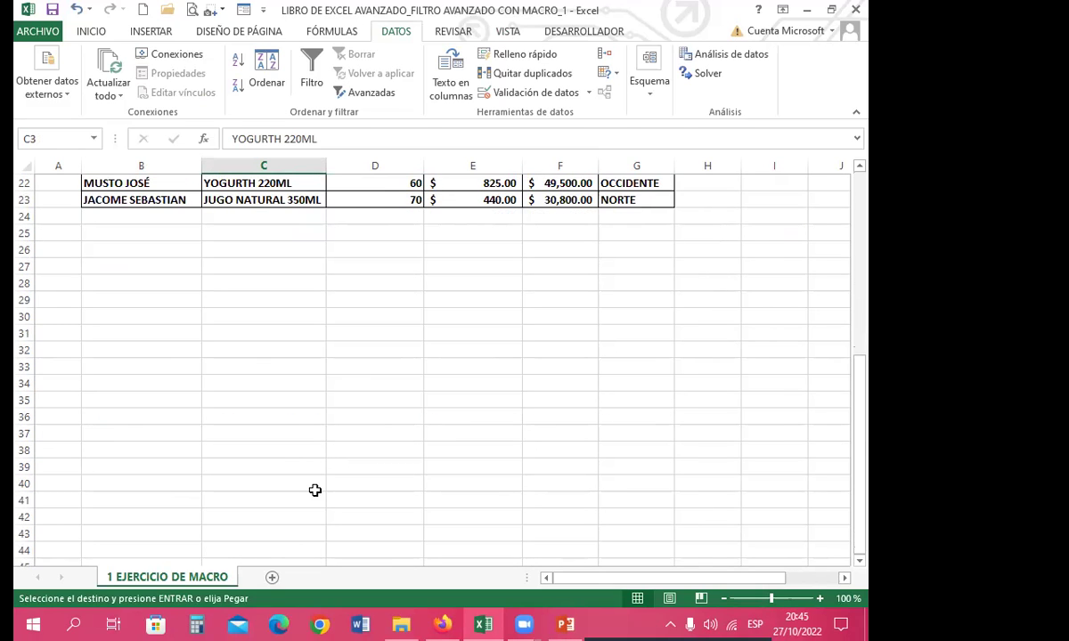
scroll(300, 437, up, 7)
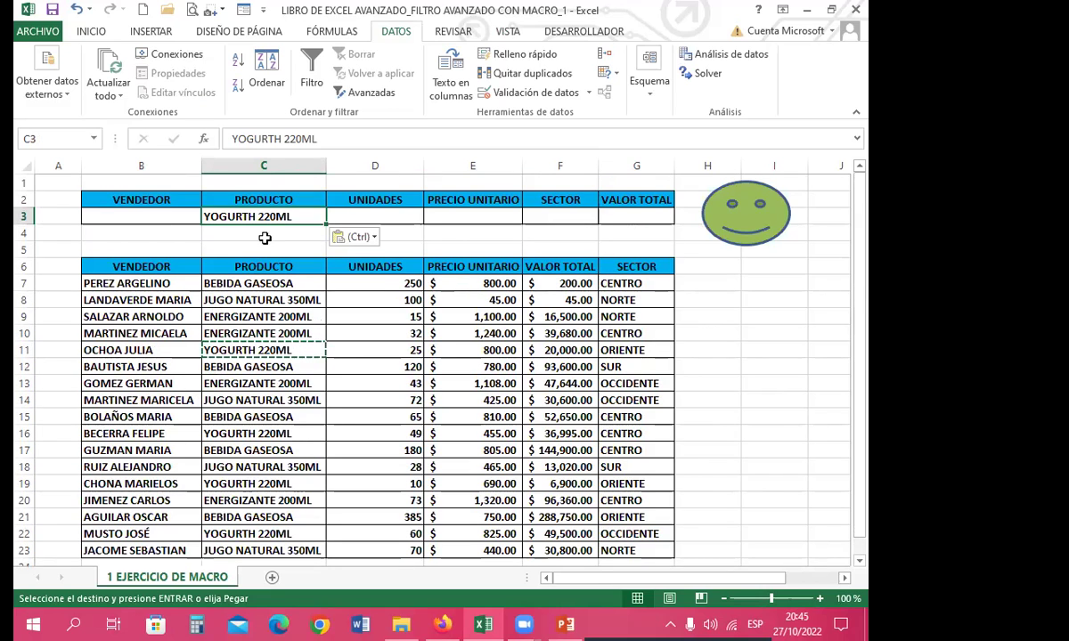
click(763, 230)
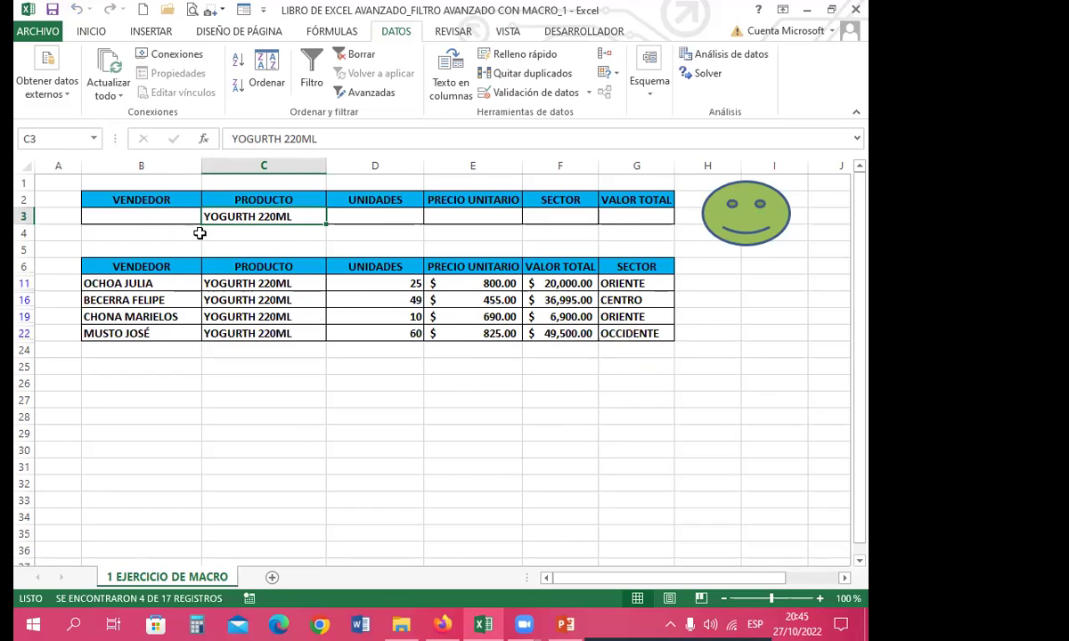
Clear the PRODUCTO criterion in C3 and rerun the smiley face macro to restore the full sales table
key(Delete)
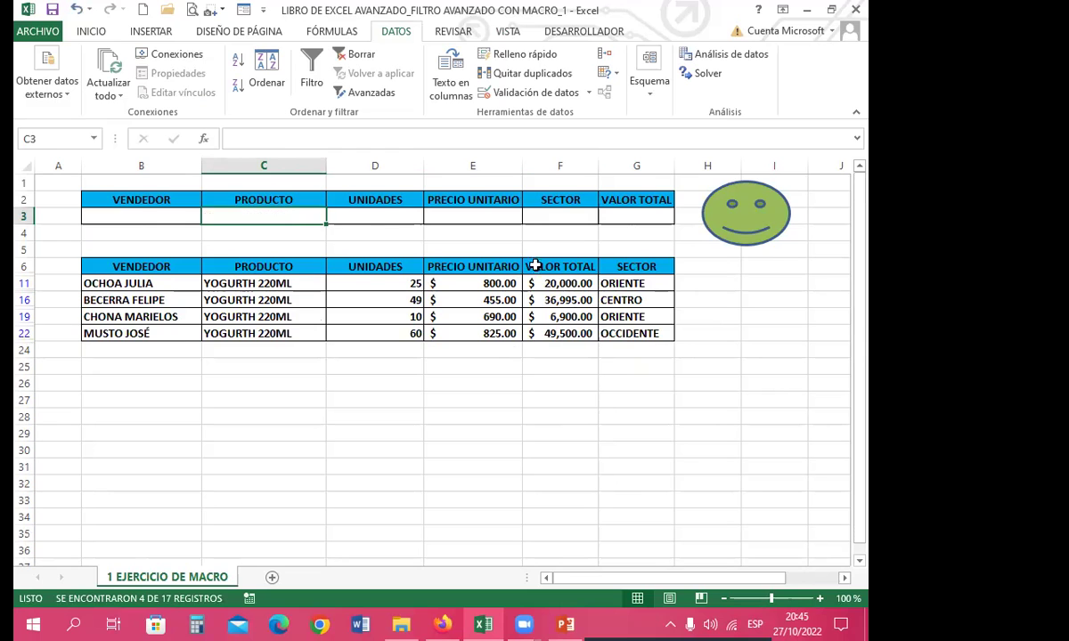
click(750, 225)
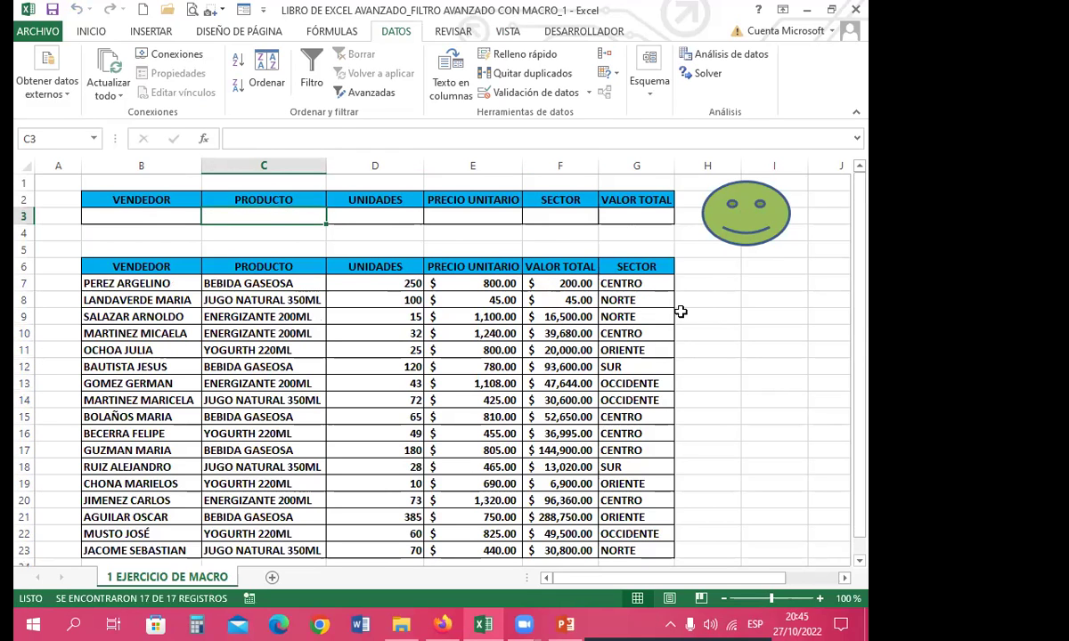
scroll(258, 398, down, 2)
scroll(338, 436, up, 2)
click(374, 288)
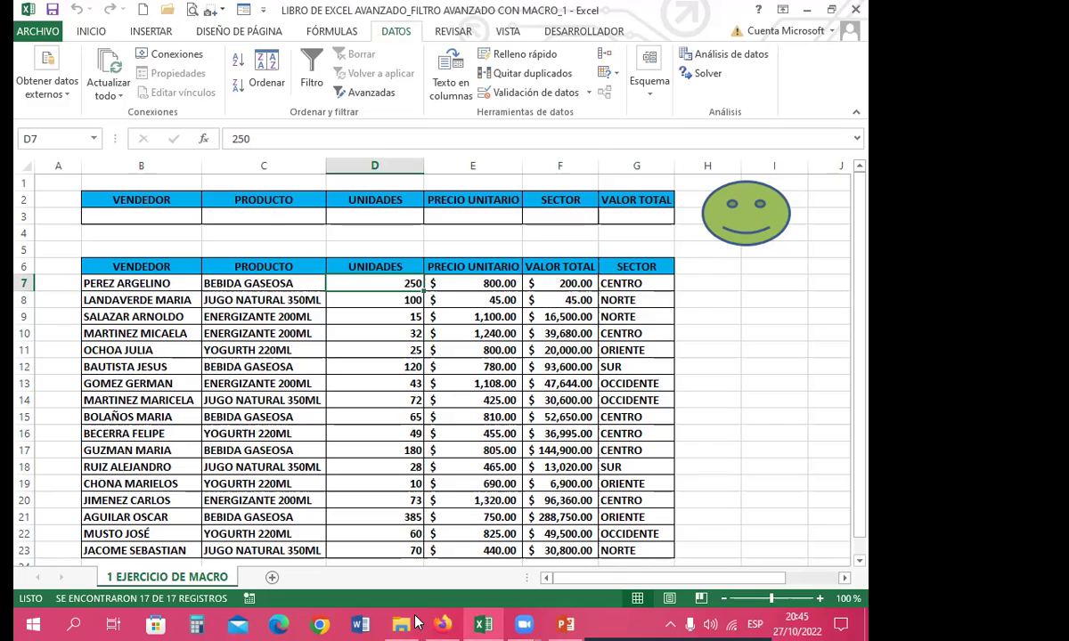
click(263, 399)
click(220, 278)
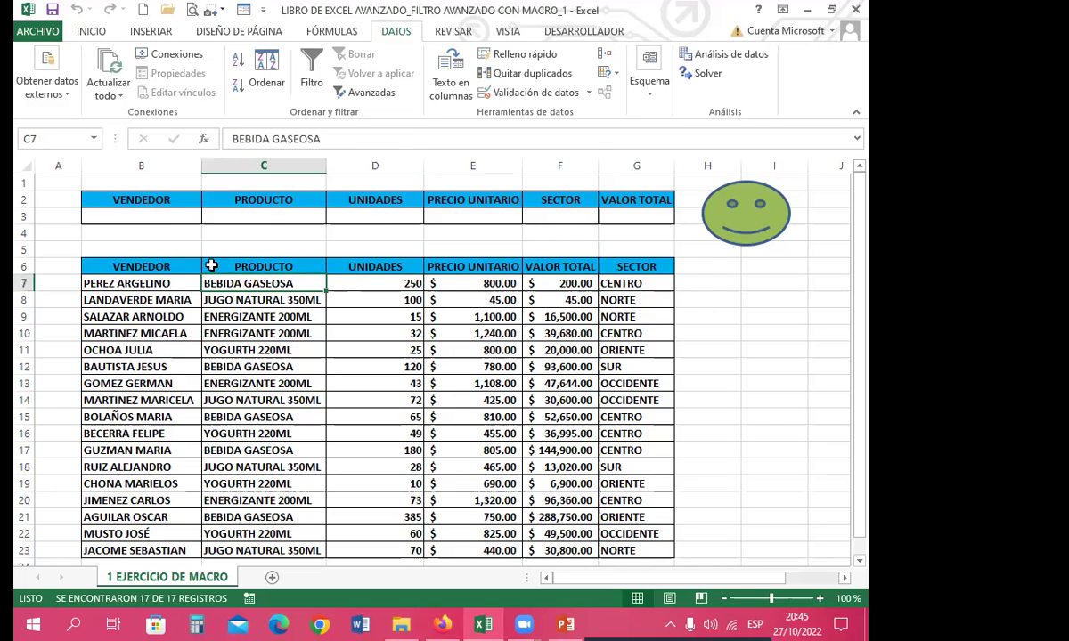
click(283, 349)
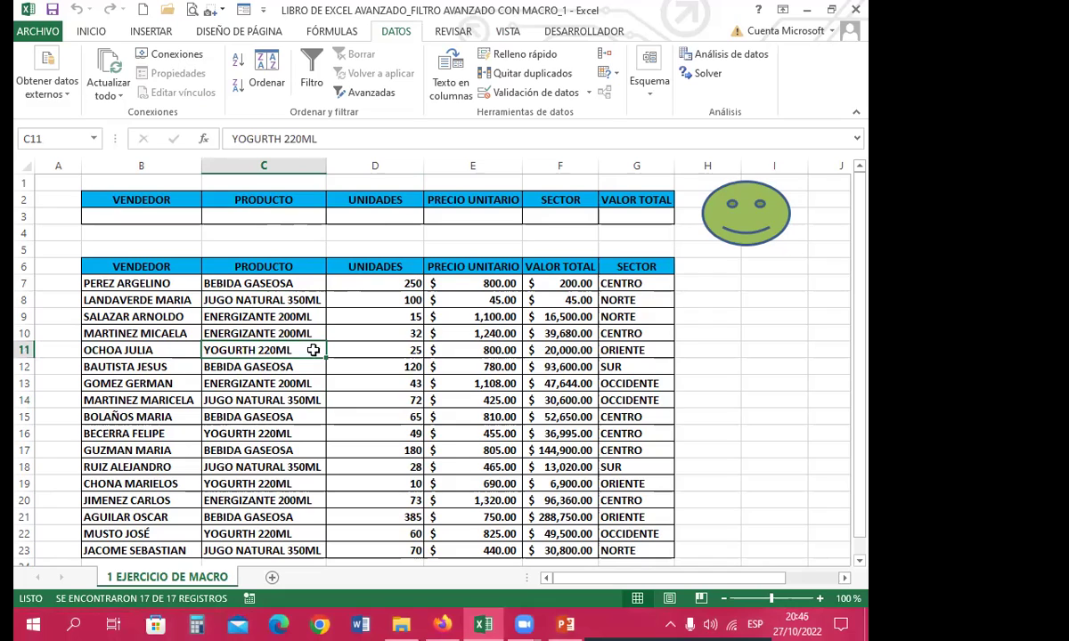
click(267, 329)
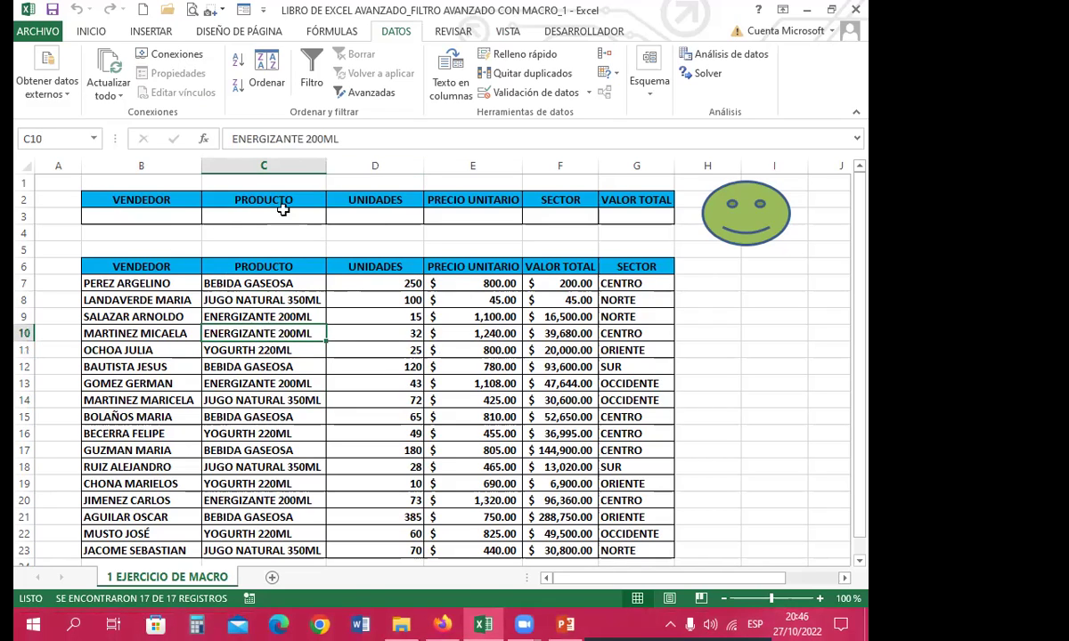
Copy BEBIDA GASEOSA from C7 into the PRODUCTO criterion cell C3
click(264, 283)
click(92, 32)
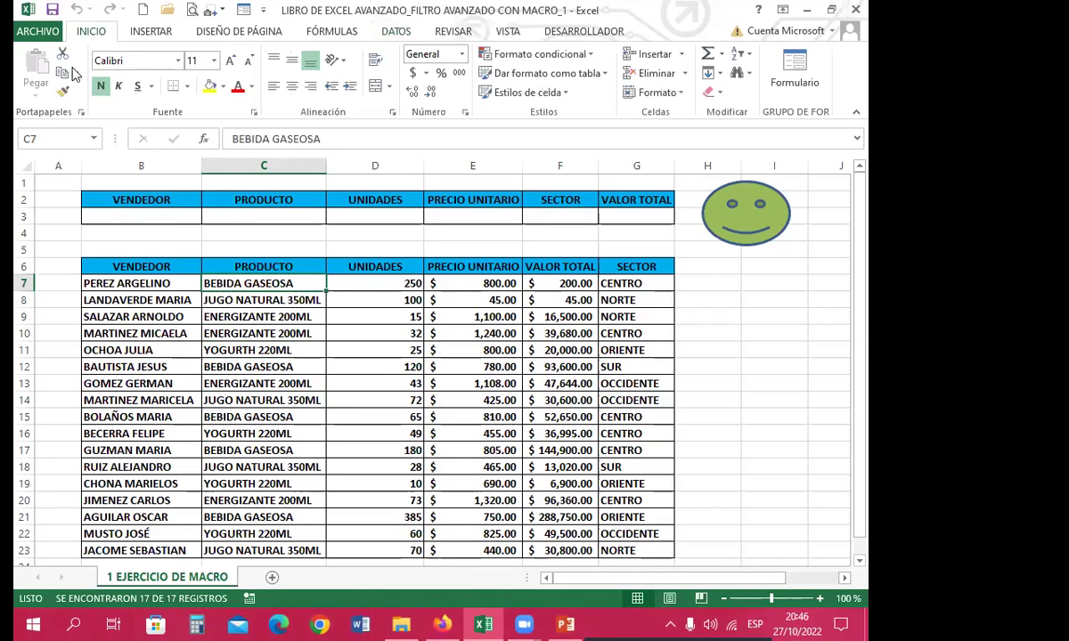
click(65, 78)
click(230, 215)
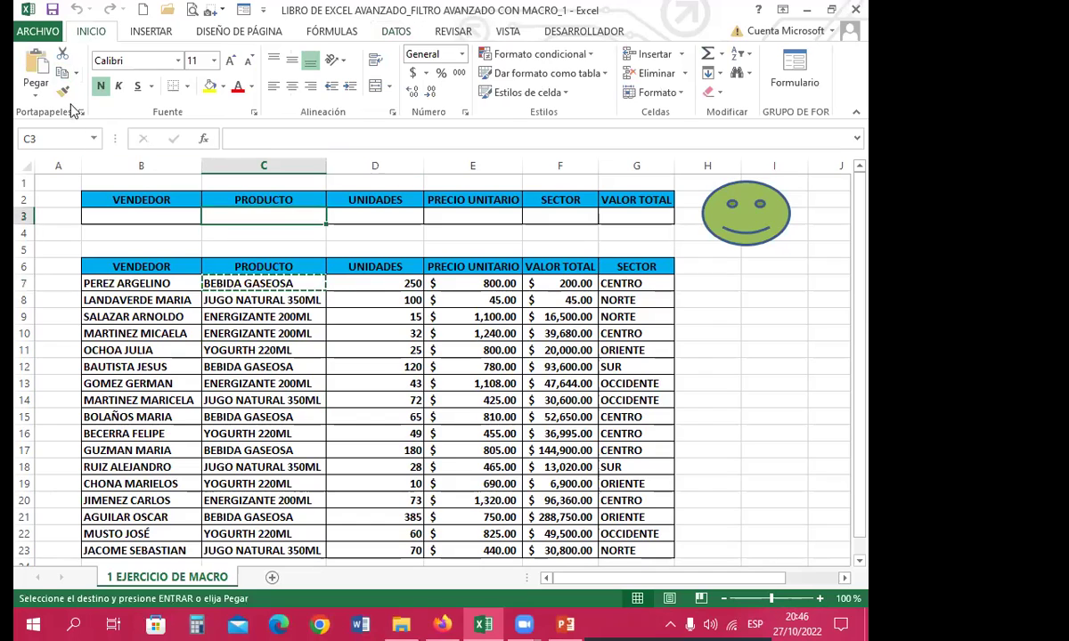
click(38, 68)
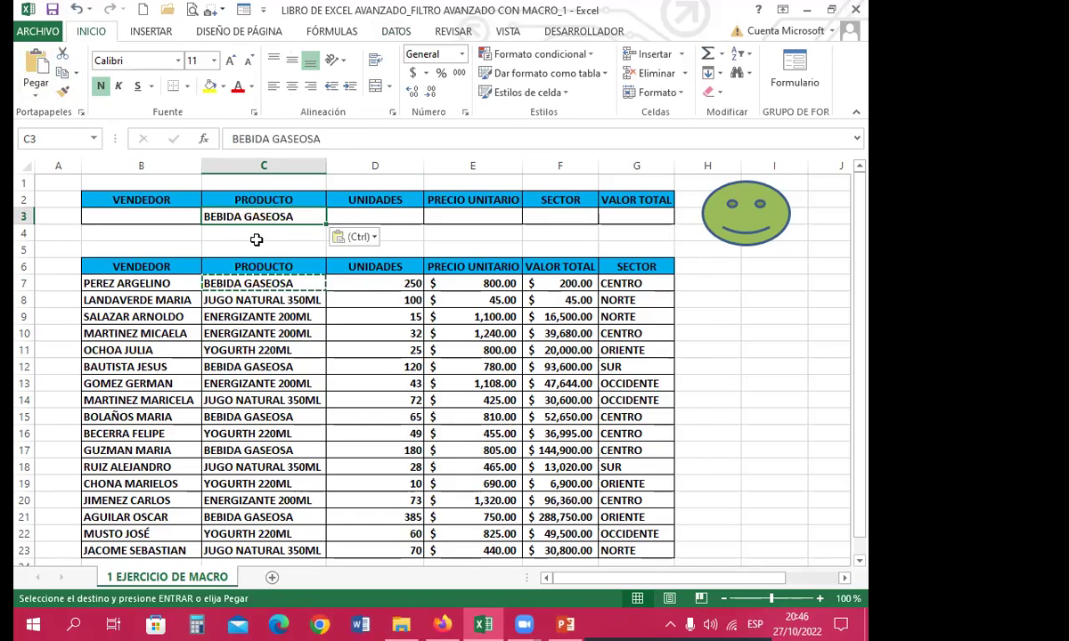
key(Escape)
Filter the sales table in place with Advanced Filter, using list range $B$6:$G$23 and criteria range $B$2:$G$3
click(288, 335)
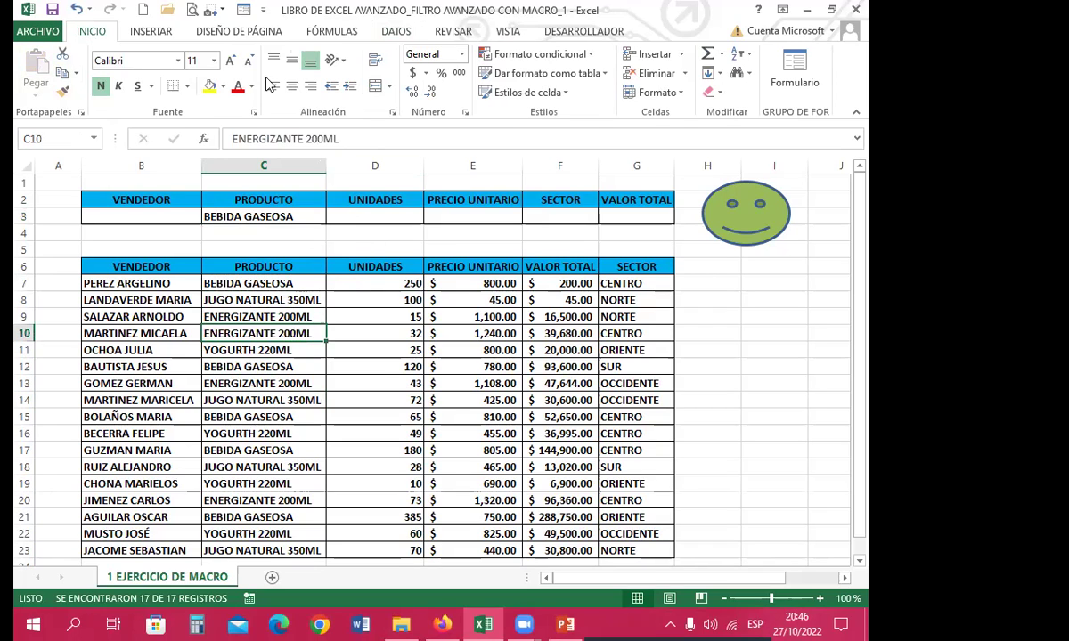
click(393, 32)
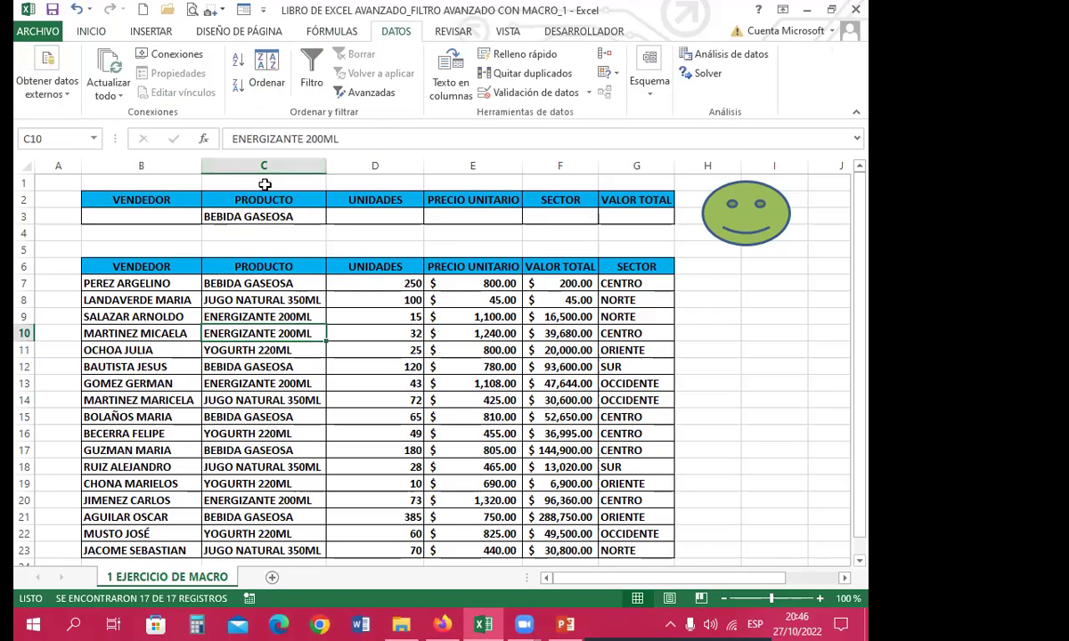
click(370, 94)
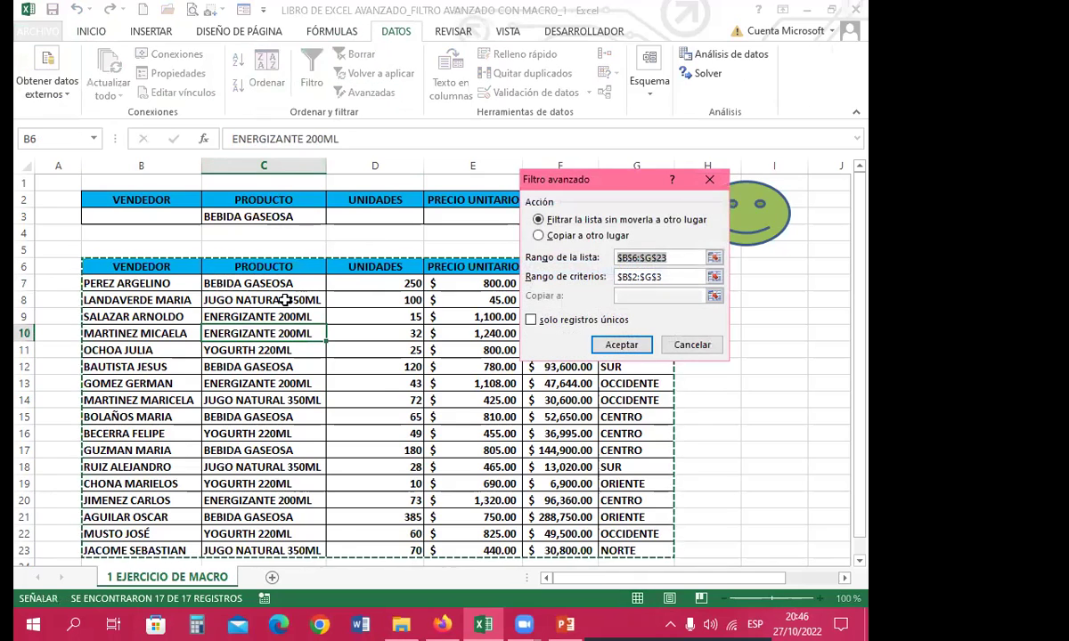
click(668, 259)
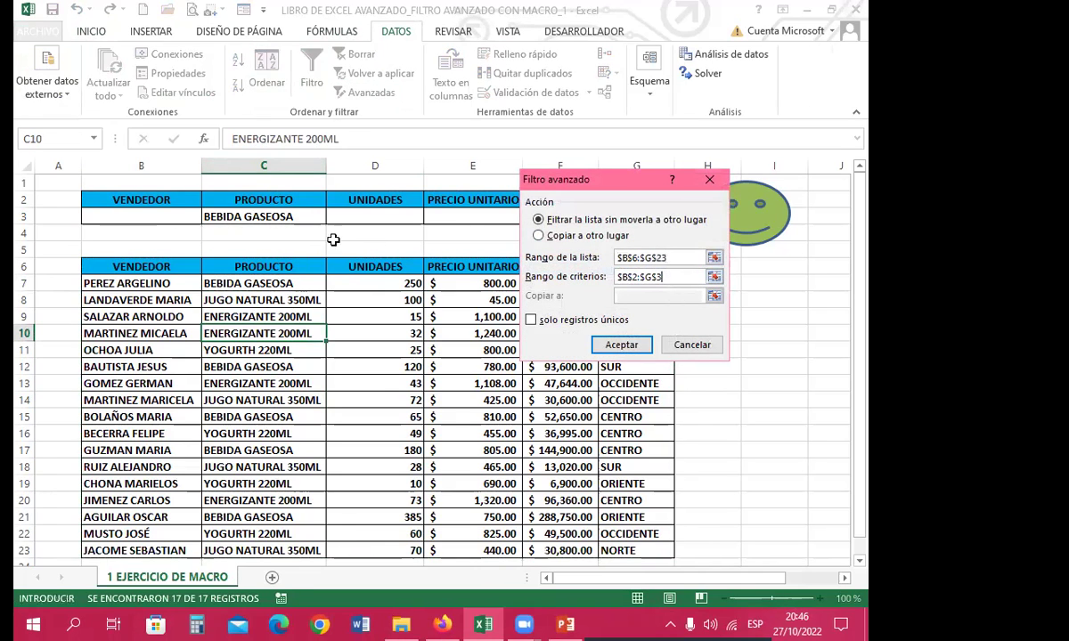
click(621, 344)
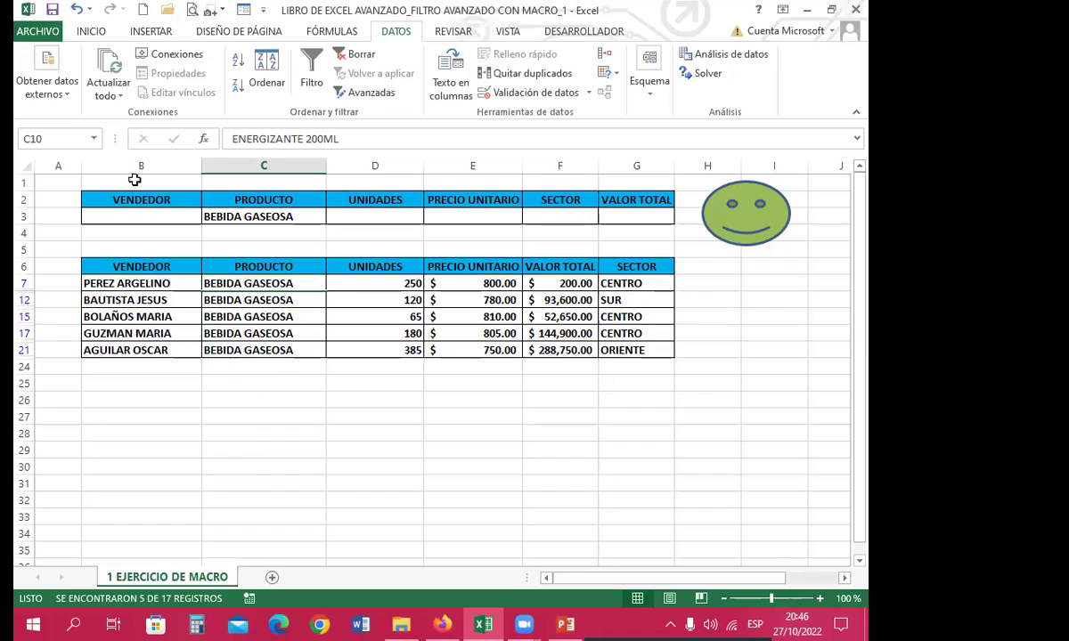
Clear criterion C3 and reapply Advanced Filter with criteria range $B$2:$G$3 to show all sales records
click(287, 215)
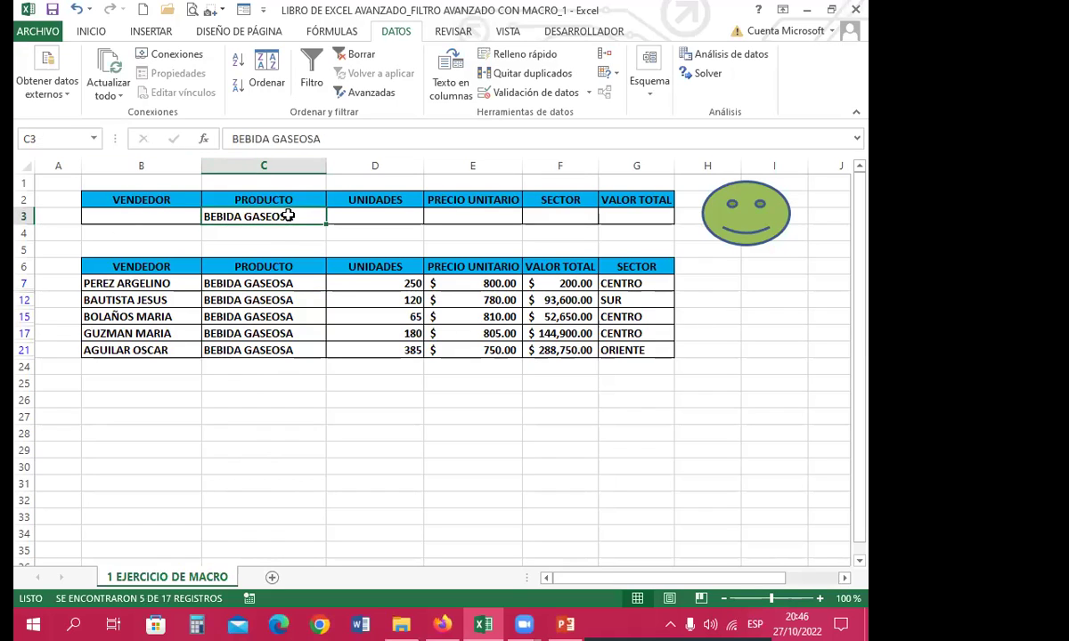
key(Delete)
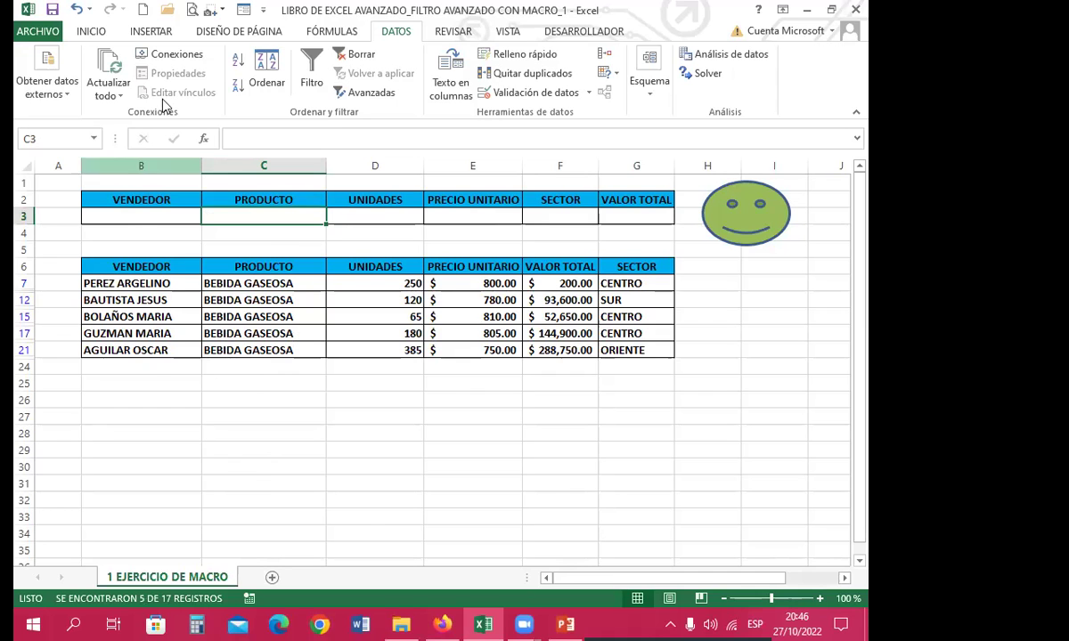
click(370, 95)
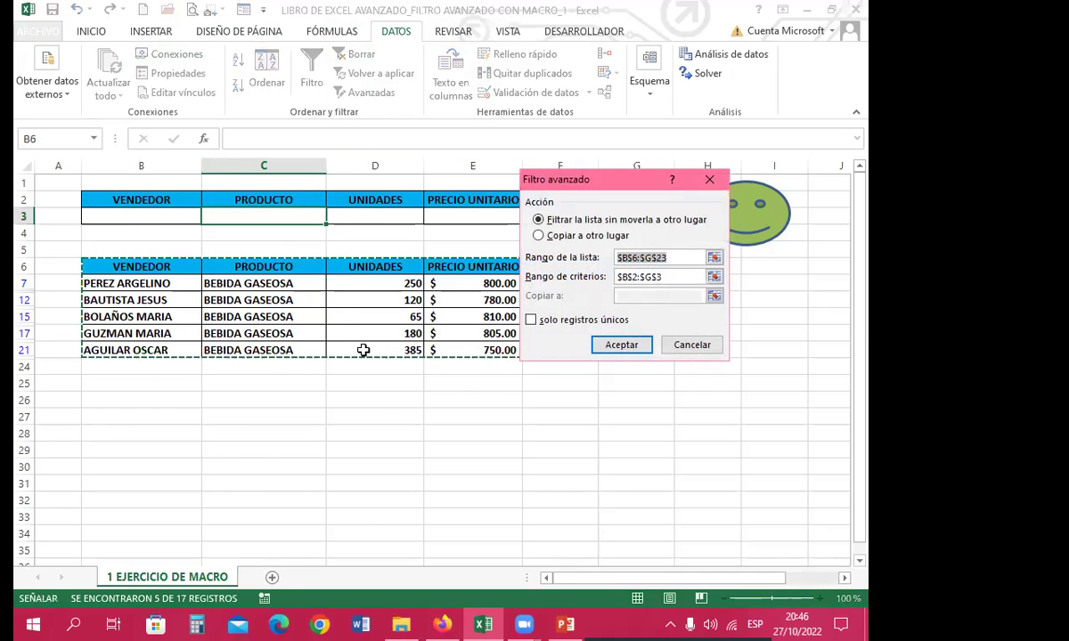
click(654, 280)
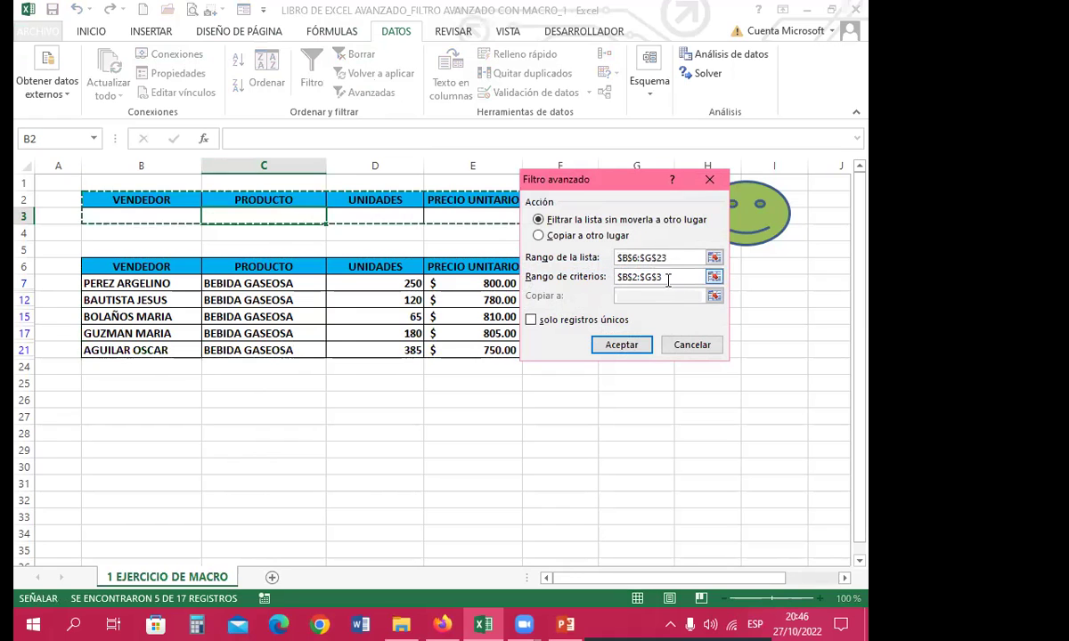
click(624, 346)
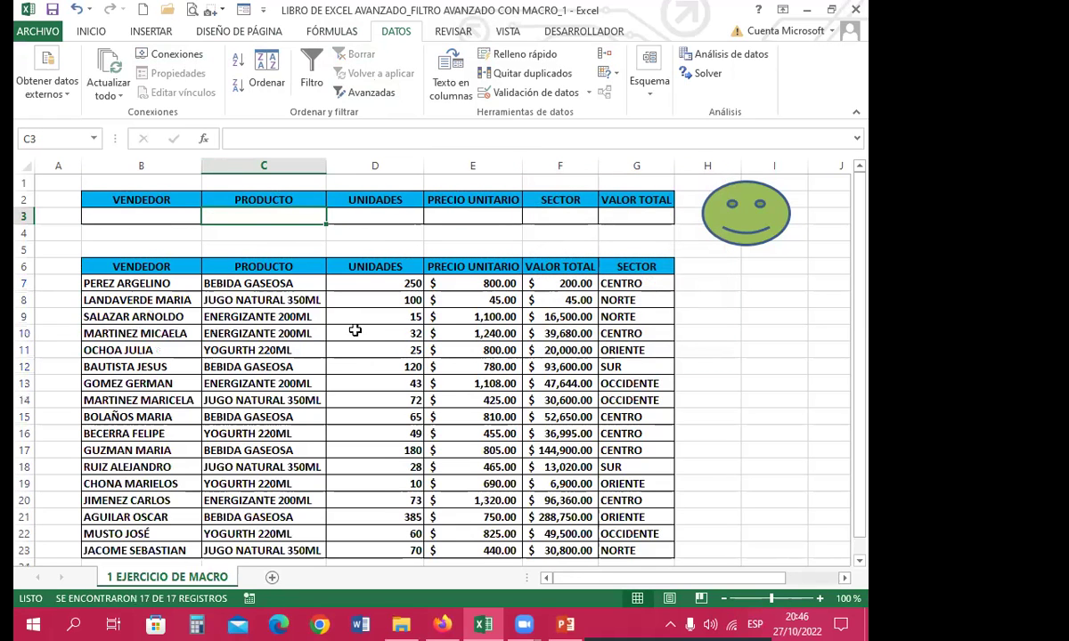
scroll(352, 370, down, 2)
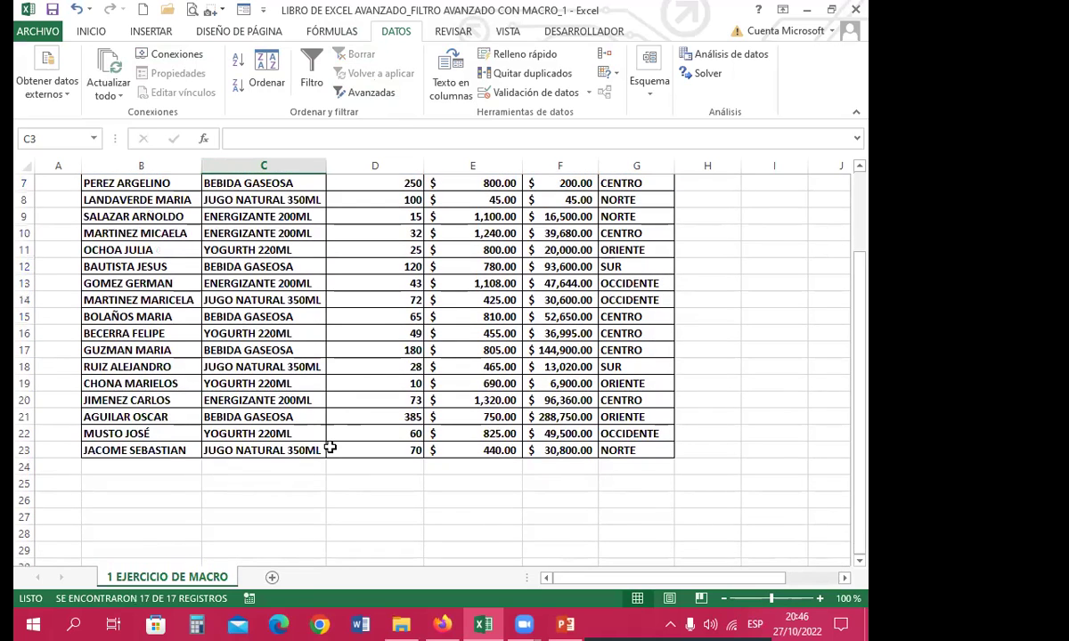
scroll(329, 447, up, 2)
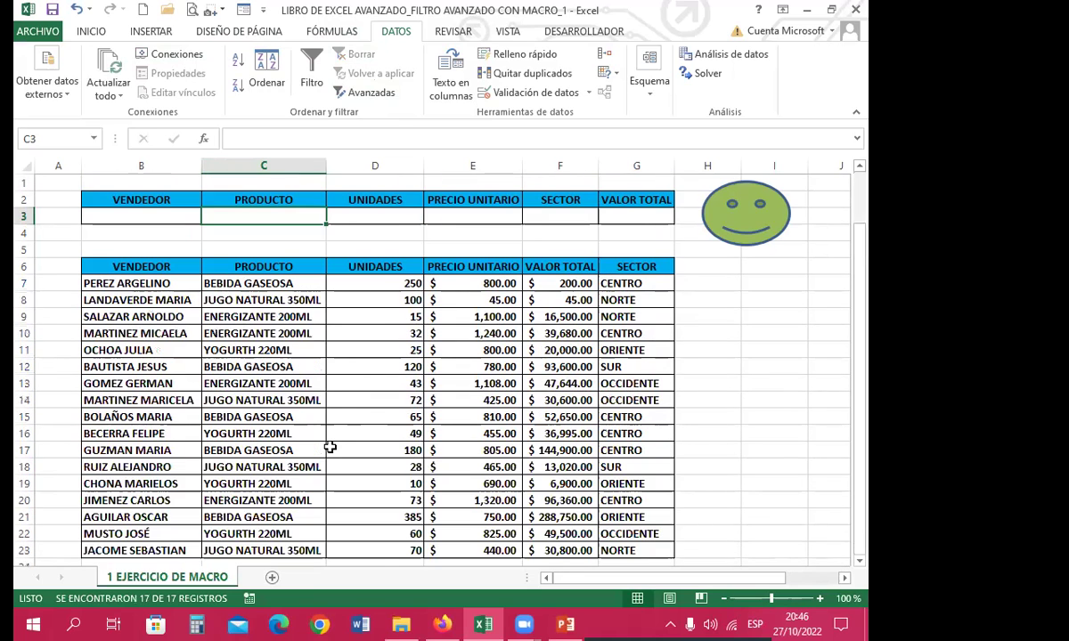
click(259, 284)
click(262, 212)
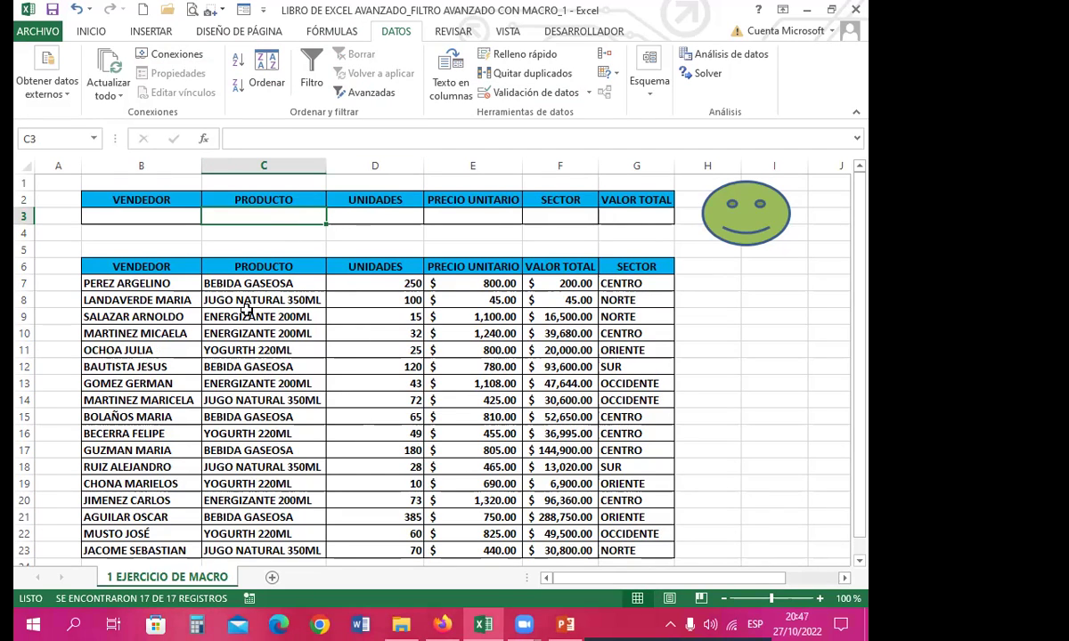
click(236, 367)
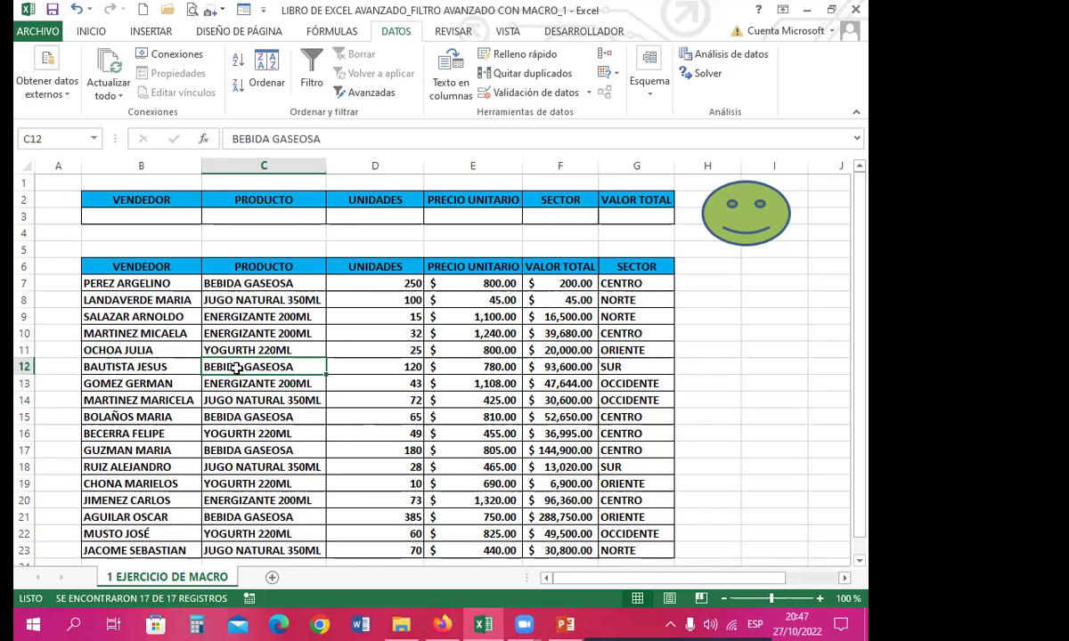
Copy 250 from D7 into UNIDADES criterion D3 and filter the sales table with the smiley face macro
click(366, 283)
key(ctrl+c)
click(363, 216)
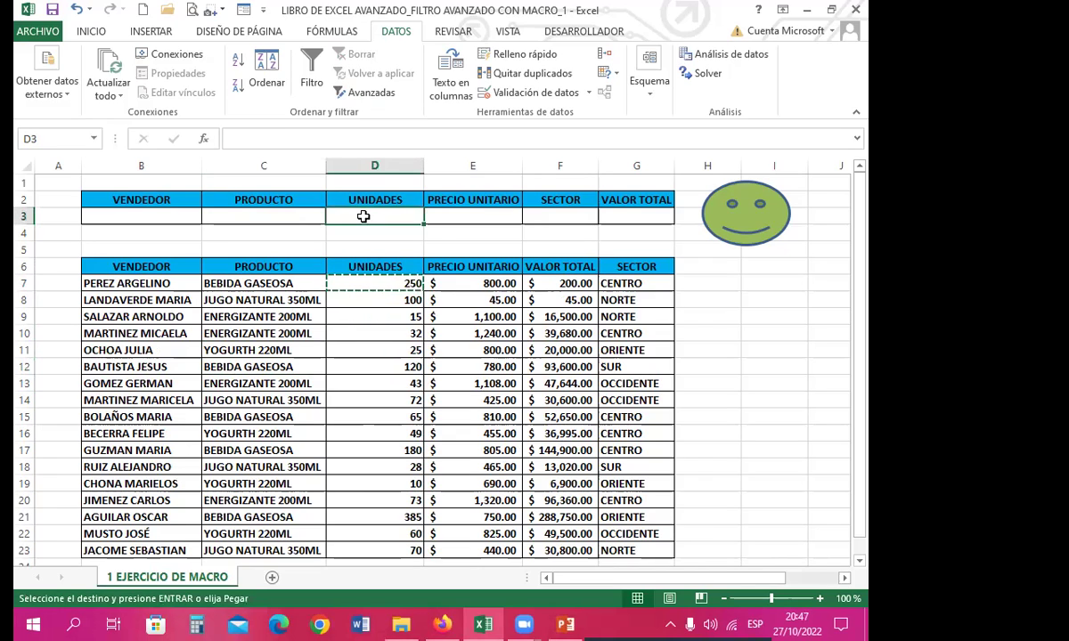
key(ctrl+v)
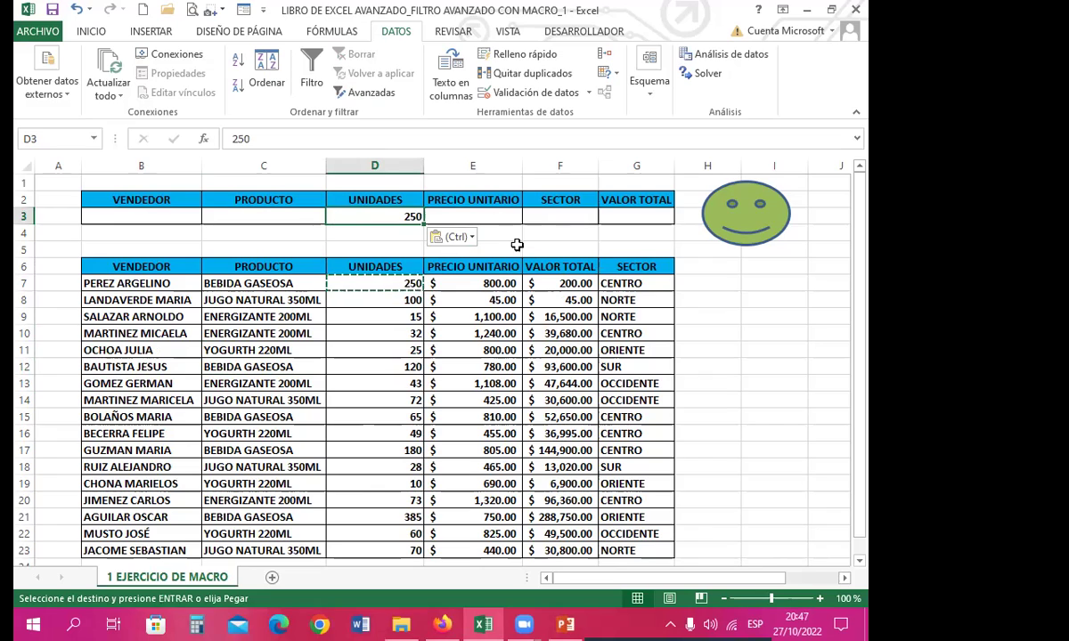
click(755, 227)
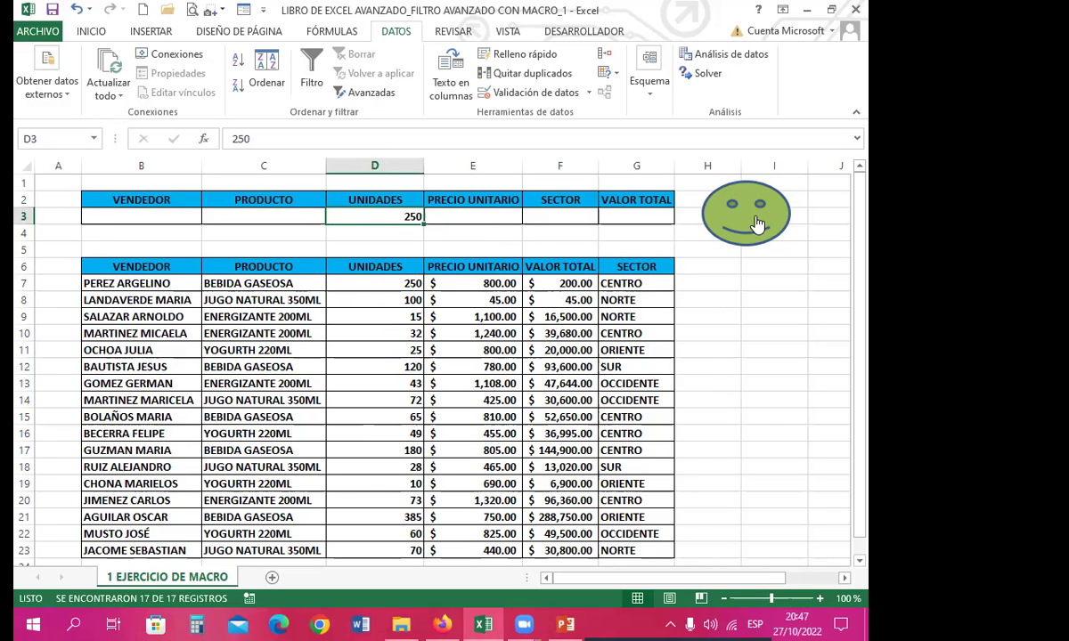
click(756, 224)
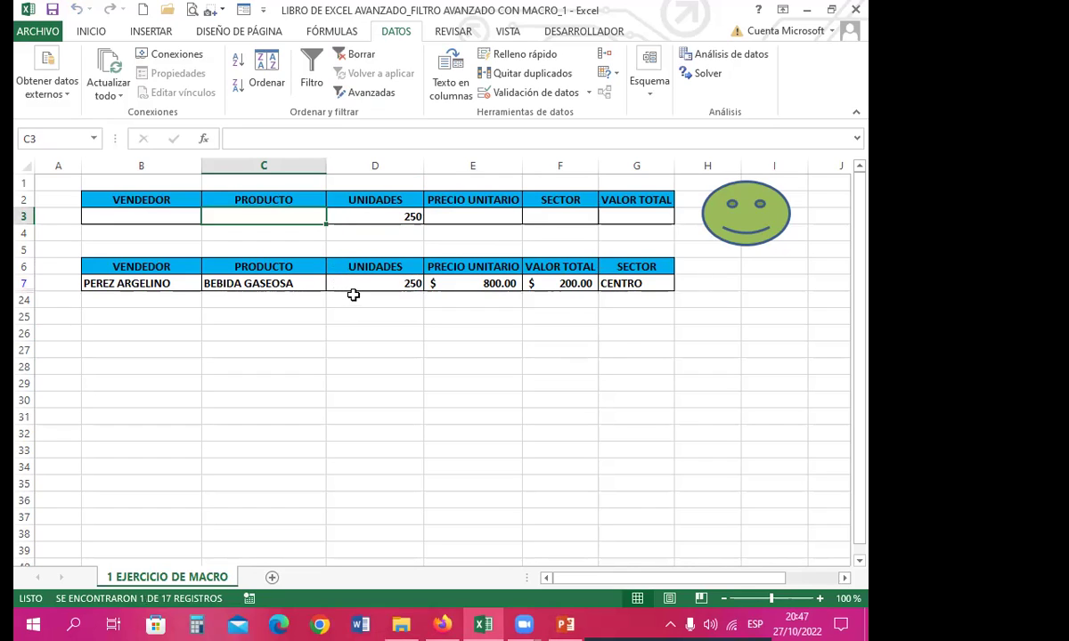
Clear the UNIDADES criterion in D3 and rerun the smiley face macro to reset the filter
click(373, 221)
key(Delete)
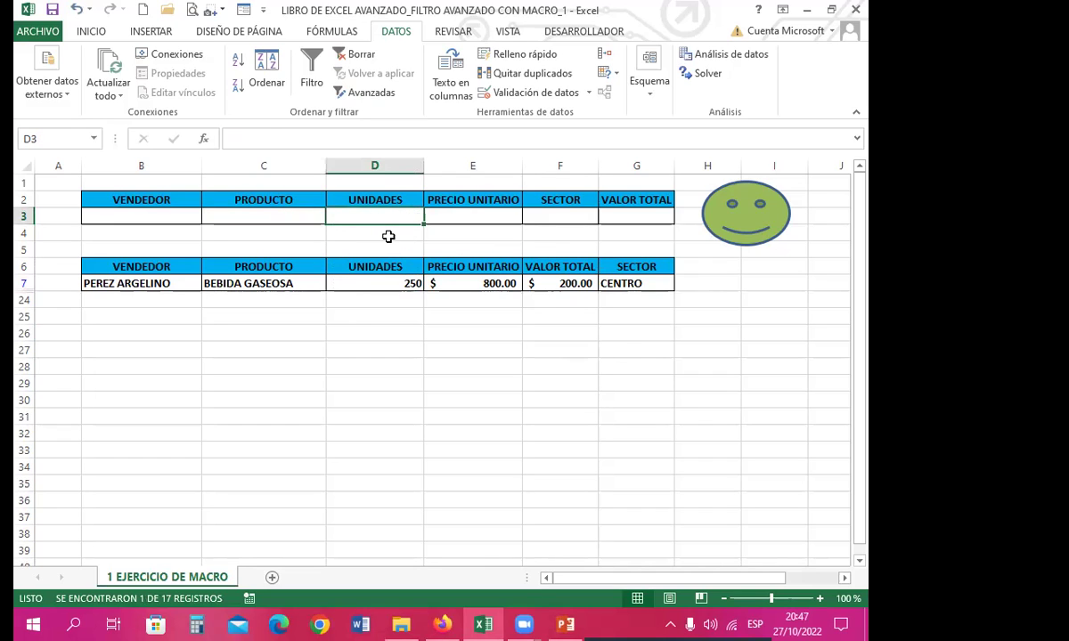
click(748, 228)
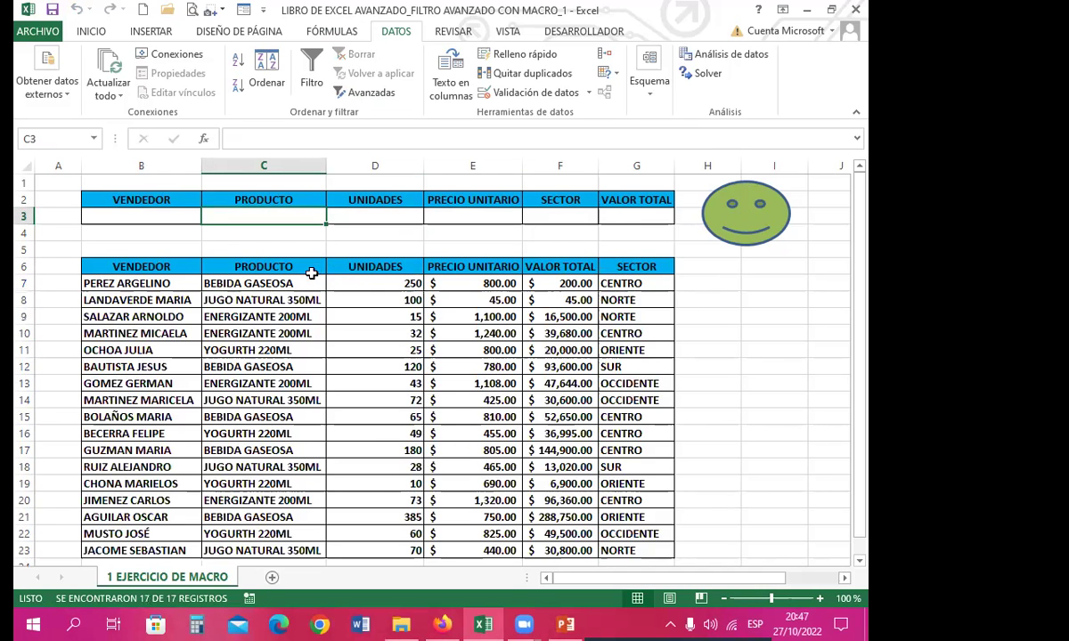
scroll(276, 419, down, 1)
scroll(274, 456, up, 1)
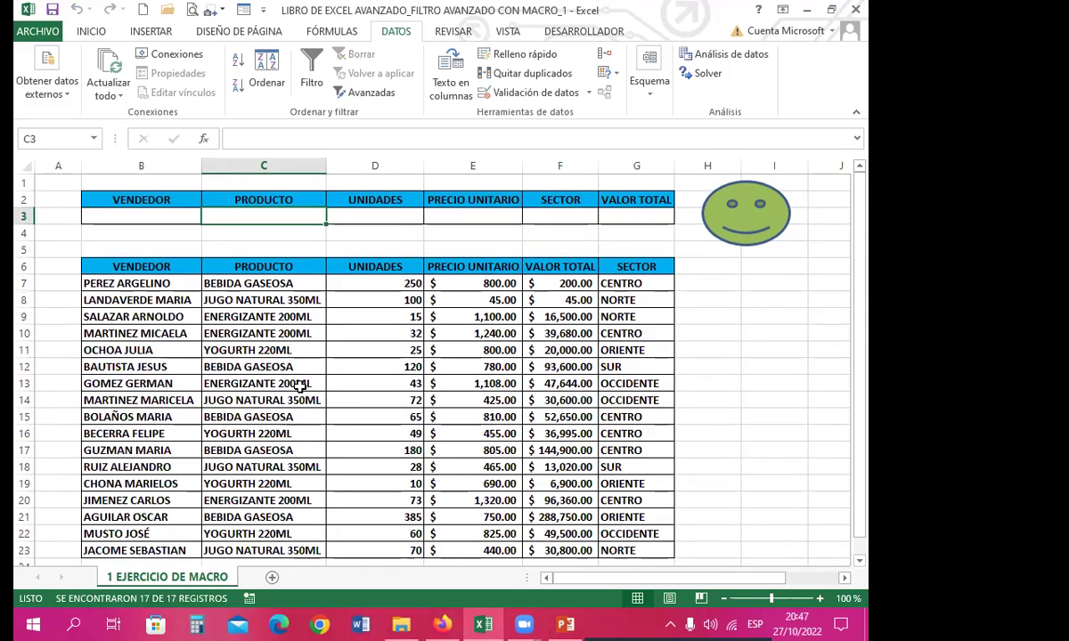
Start recording a new macro named Macro2, stored in this workbook
click(304, 348)
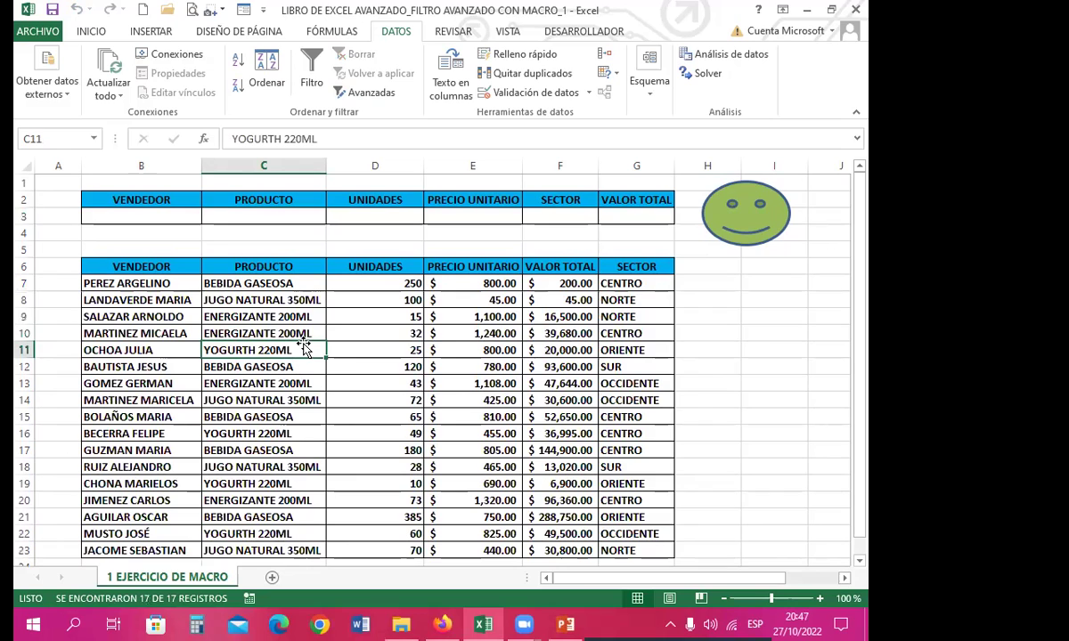
click(690, 332)
click(444, 347)
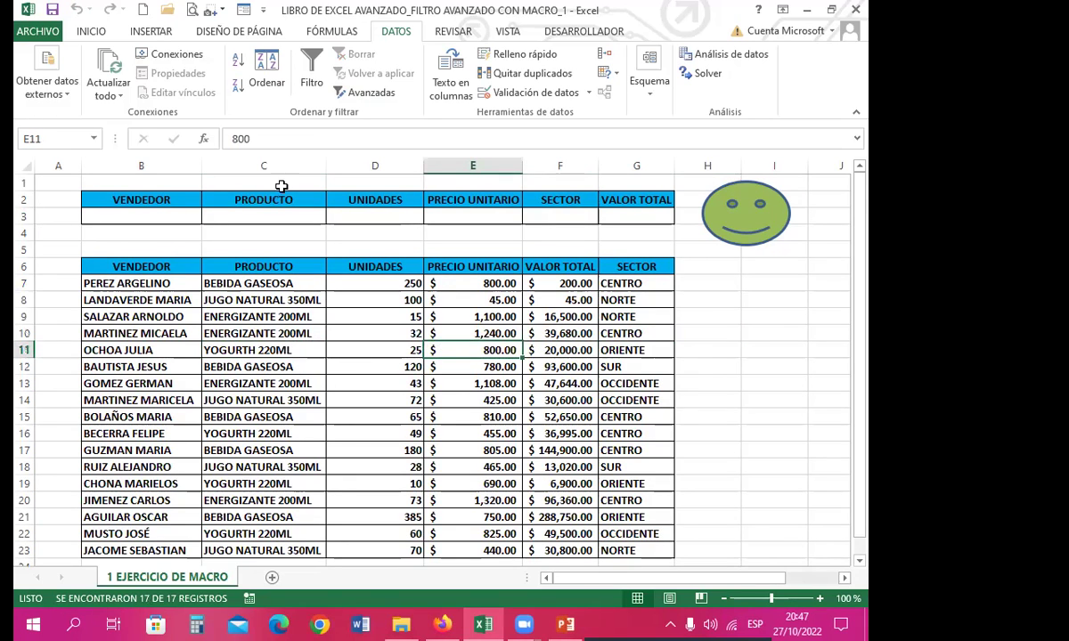
click(507, 30)
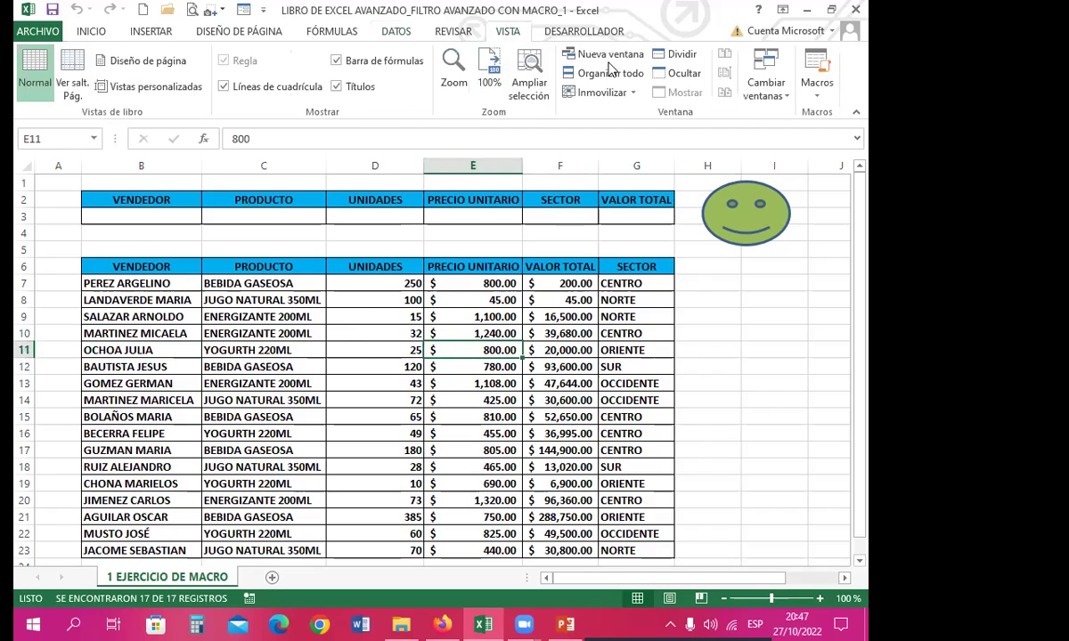
click(817, 82)
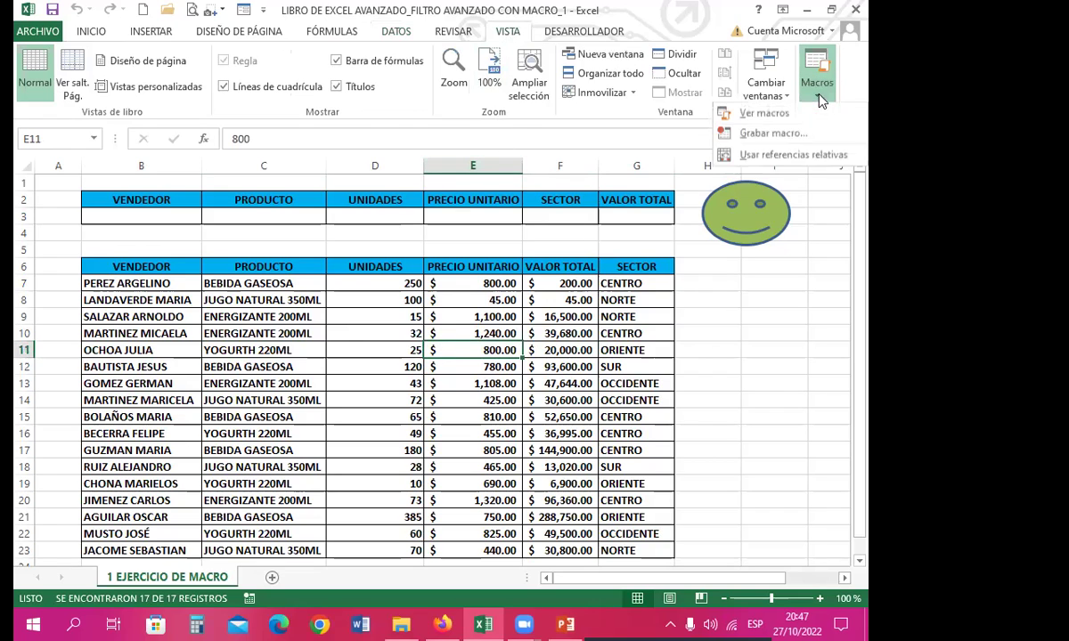
click(753, 134)
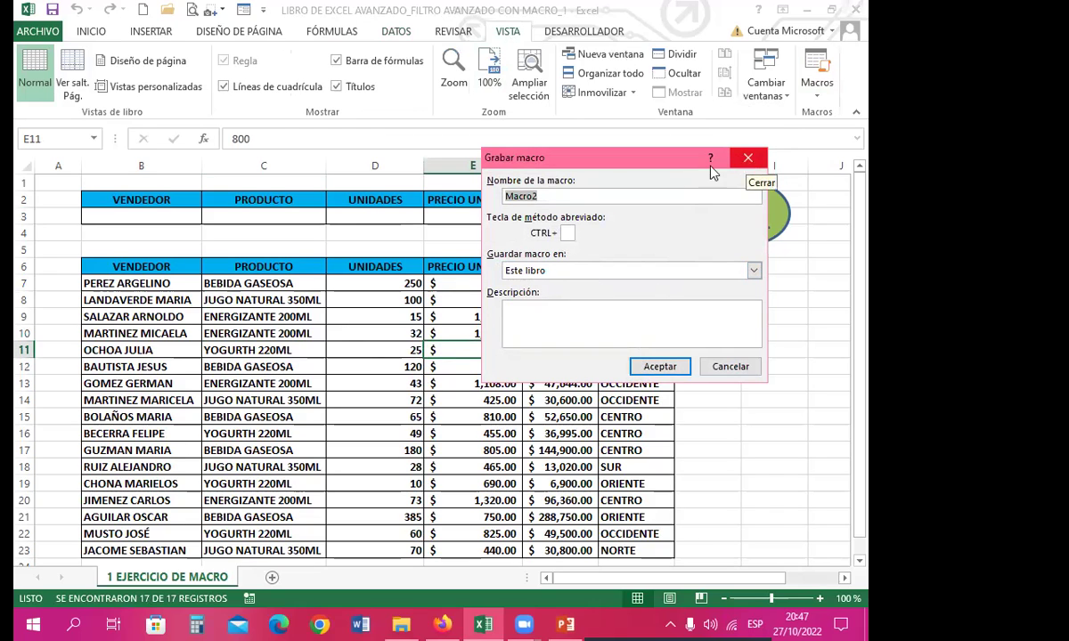
click(660, 366)
Apply Advanced Filter in place to $B$6:$G$23 with criteria range B2:G3, and stop the macro recording
click(291, 367)
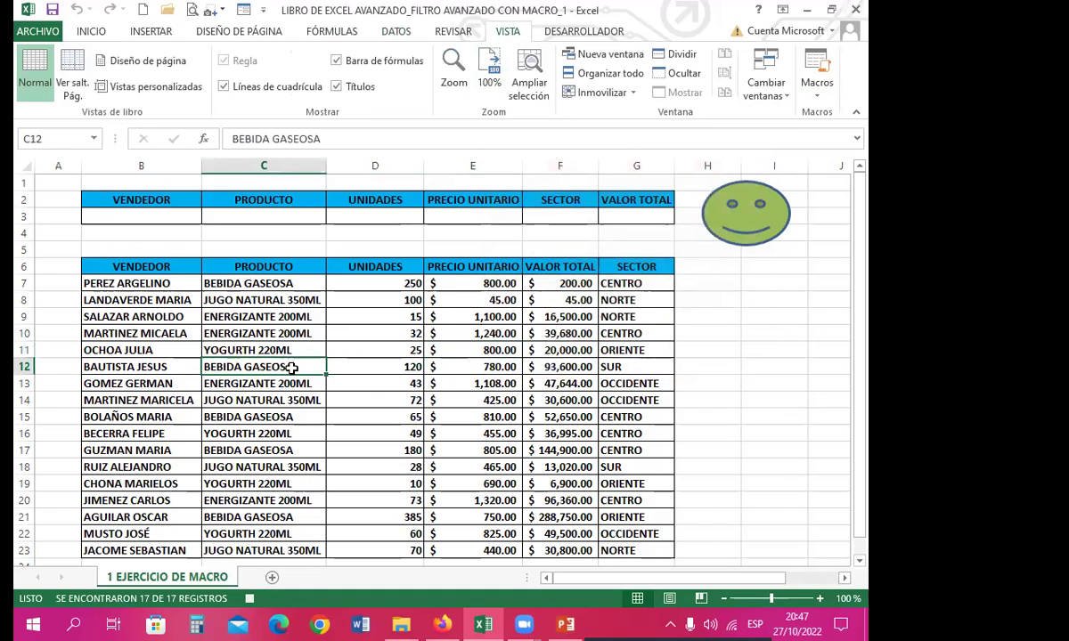
click(374, 32)
click(369, 98)
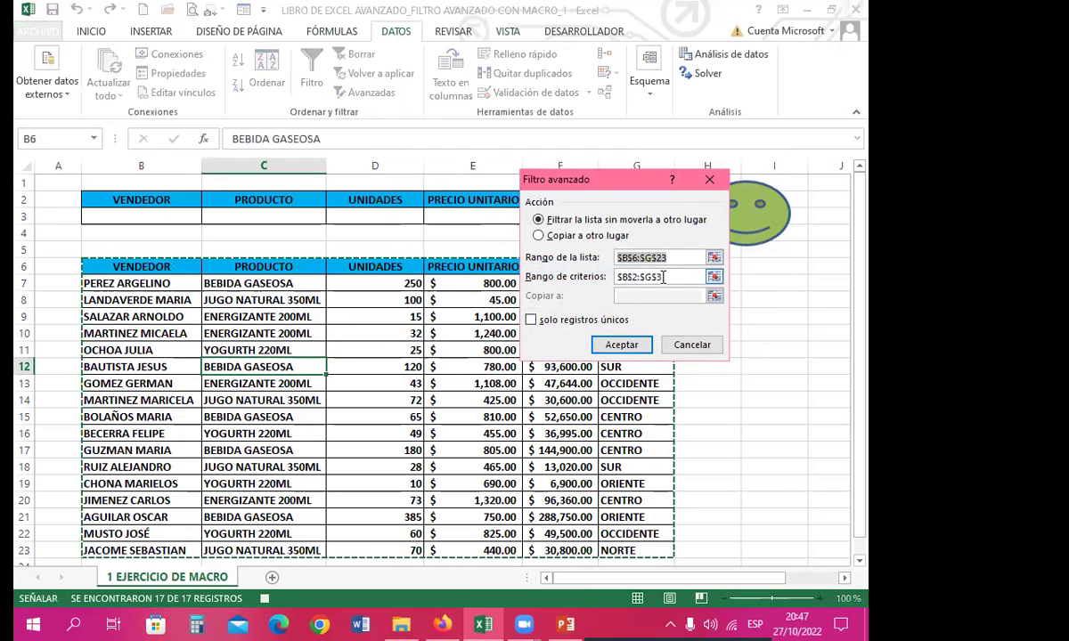
drag(616, 276, 675, 276)
key(BackSpace)
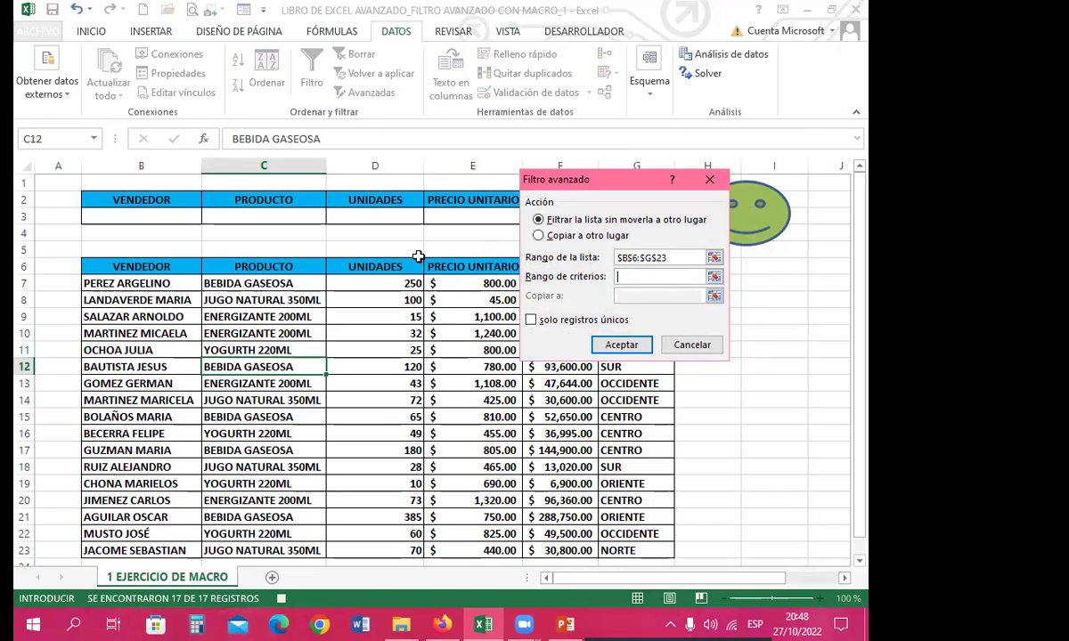
drag(169, 200, 634, 216)
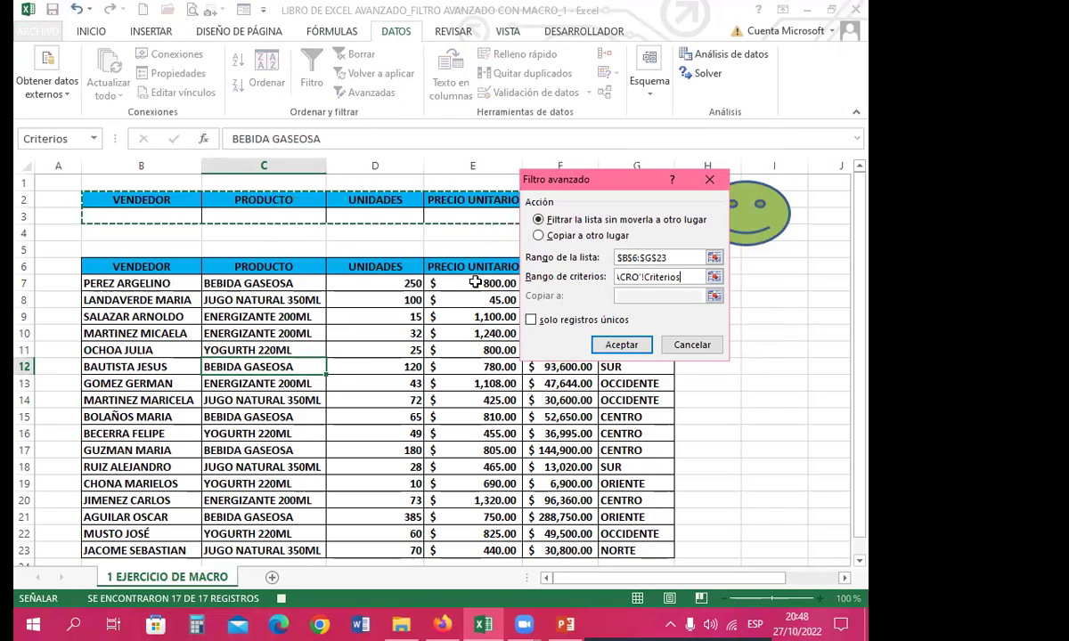
click(621, 345)
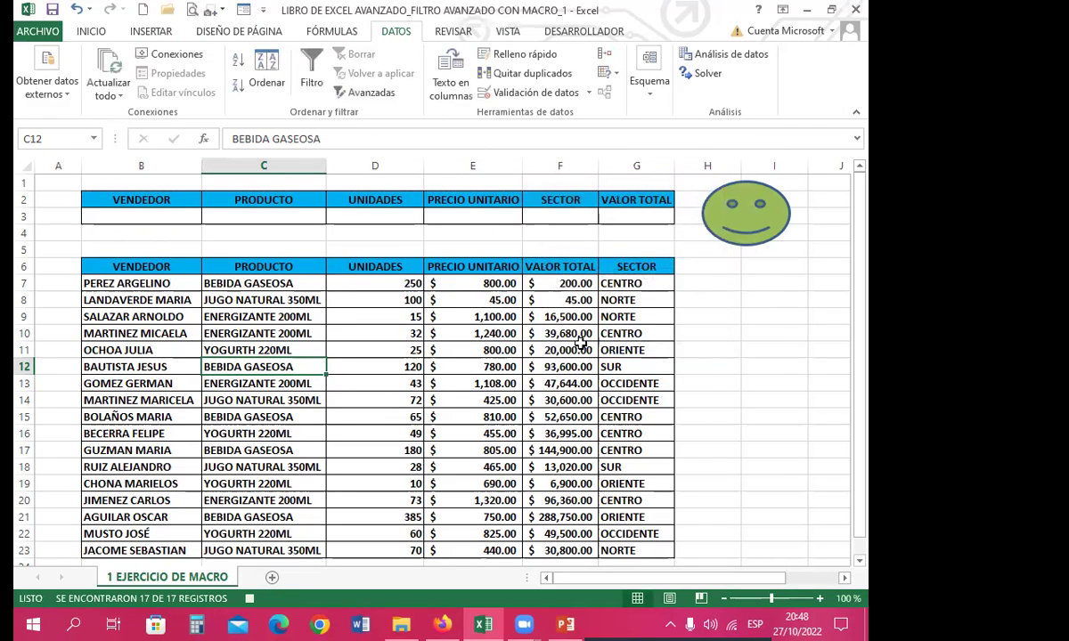
click(267, 217)
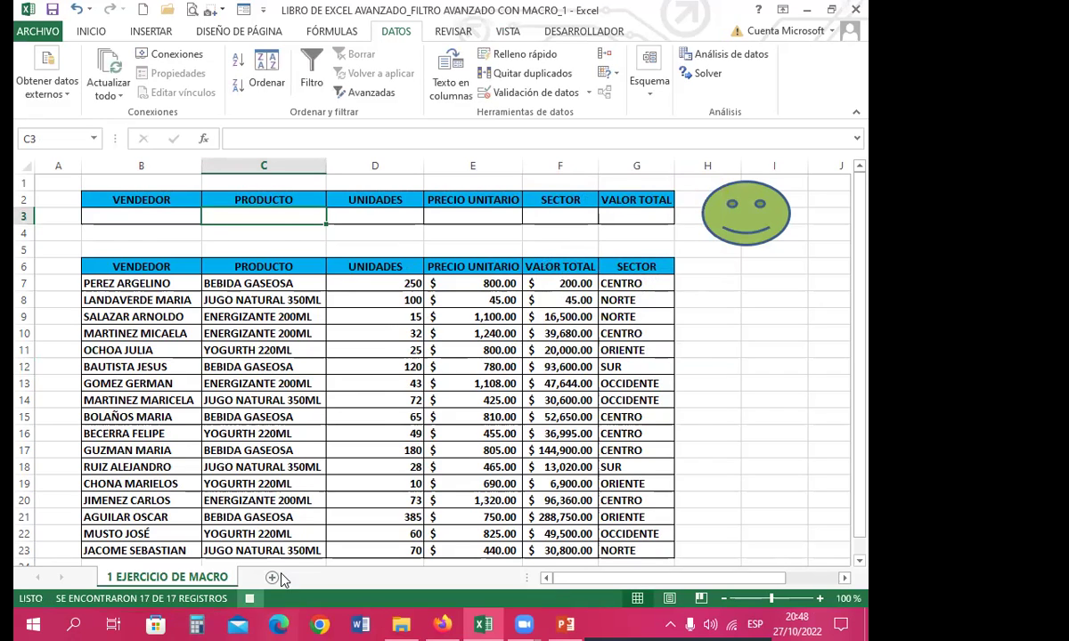
click(250, 599)
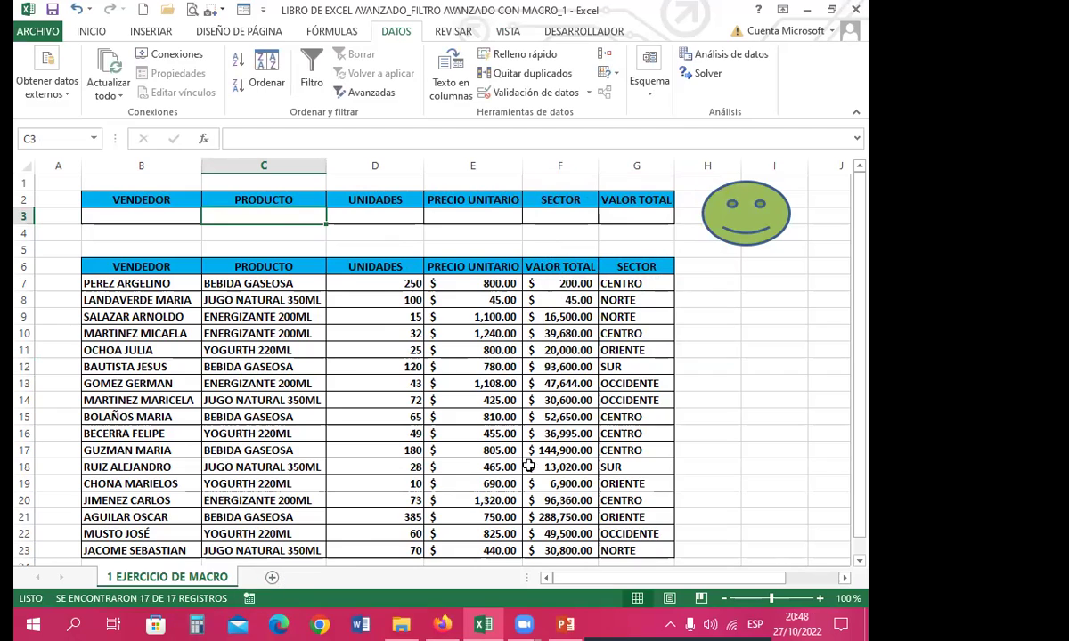
Copy ENERGIZANTE 200ML from C10 into PRODUCTO criterion C3 and filter the sales table with the smiley face macro
click(724, 421)
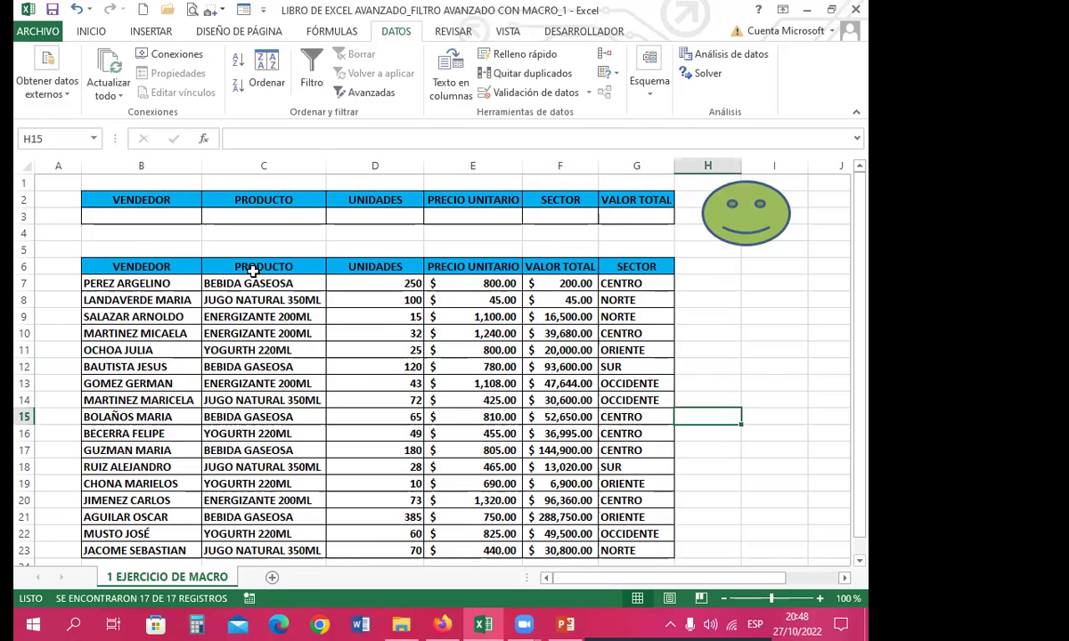
click(257, 314)
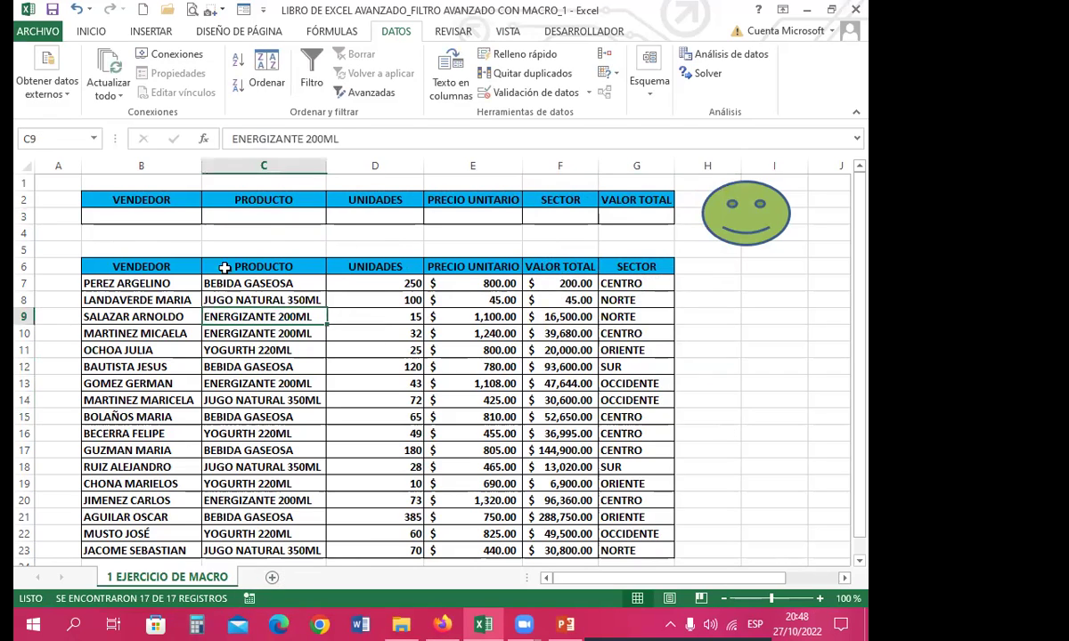
click(252, 334)
key(ctrl+c)
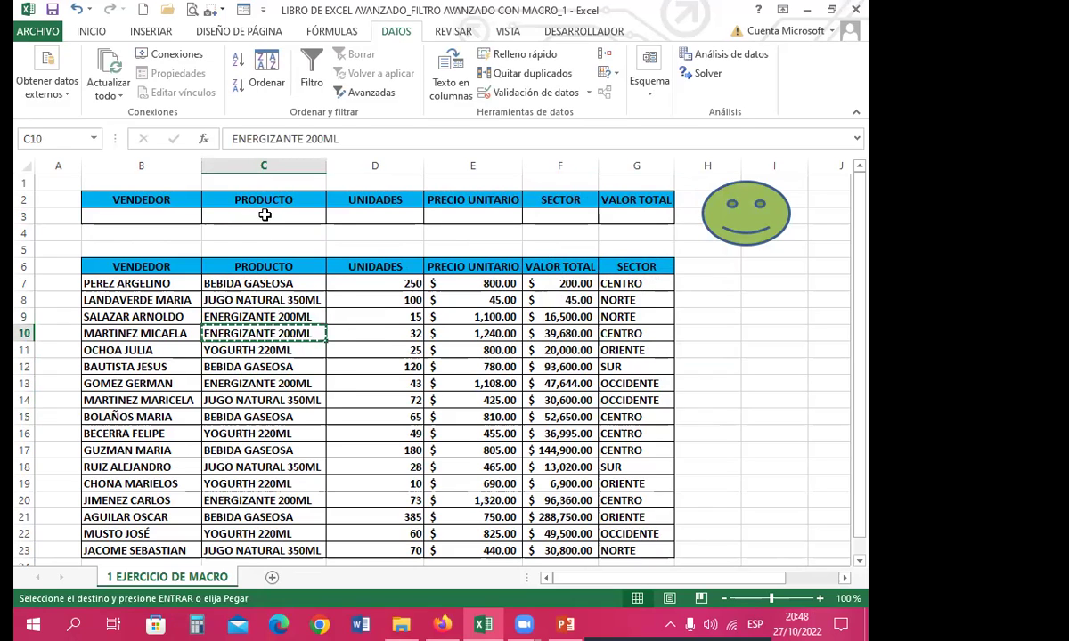
click(262, 215)
key(ctrl+v)
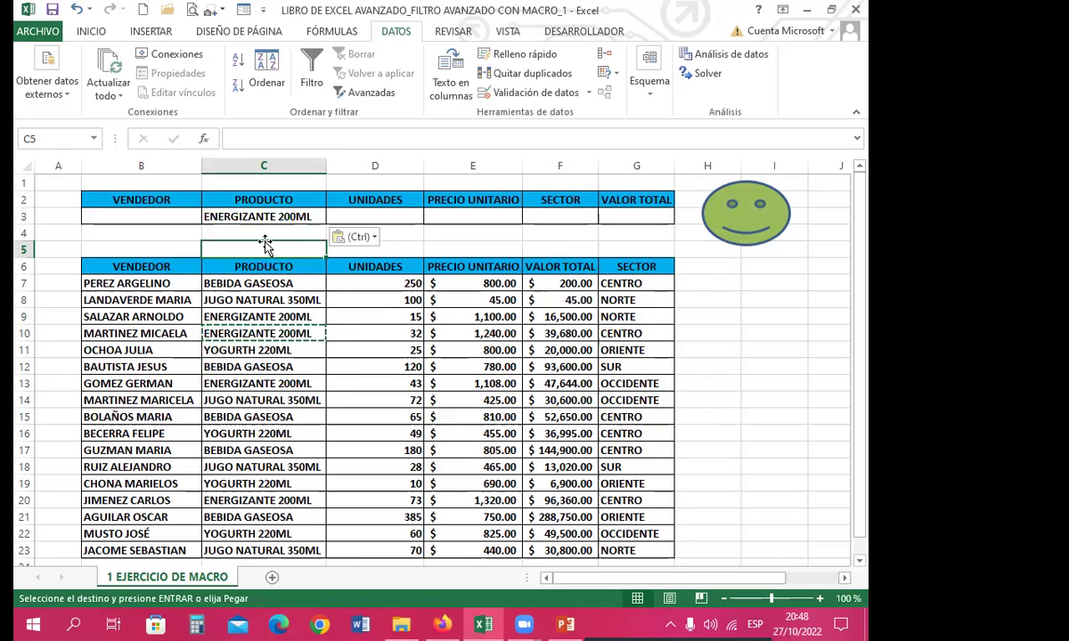
click(264, 244)
click(745, 231)
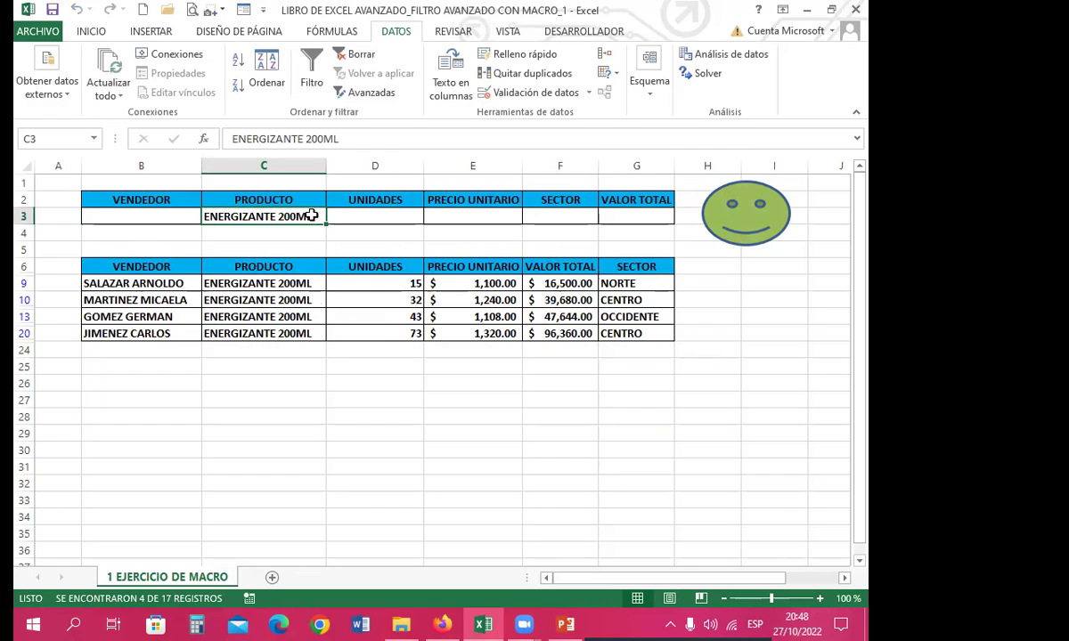
click(688, 449)
drag(178, 449, 190, 429)
click(472, 450)
click(632, 481)
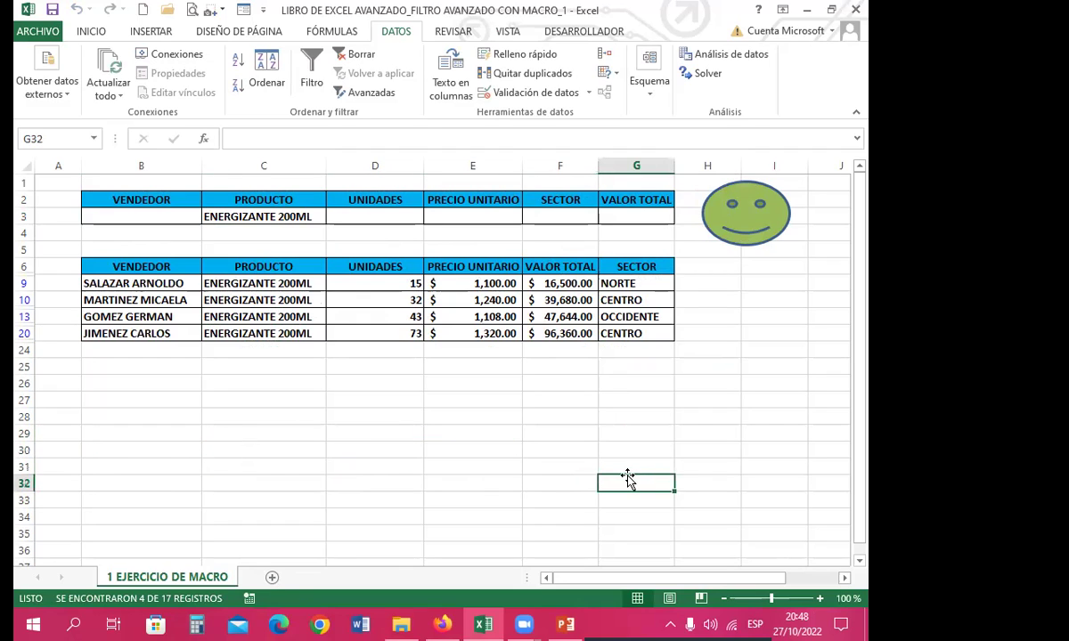
Clear the PRODUCTO criterion in C3 and rerun the smiley face macro to show all sales records
click(251, 217)
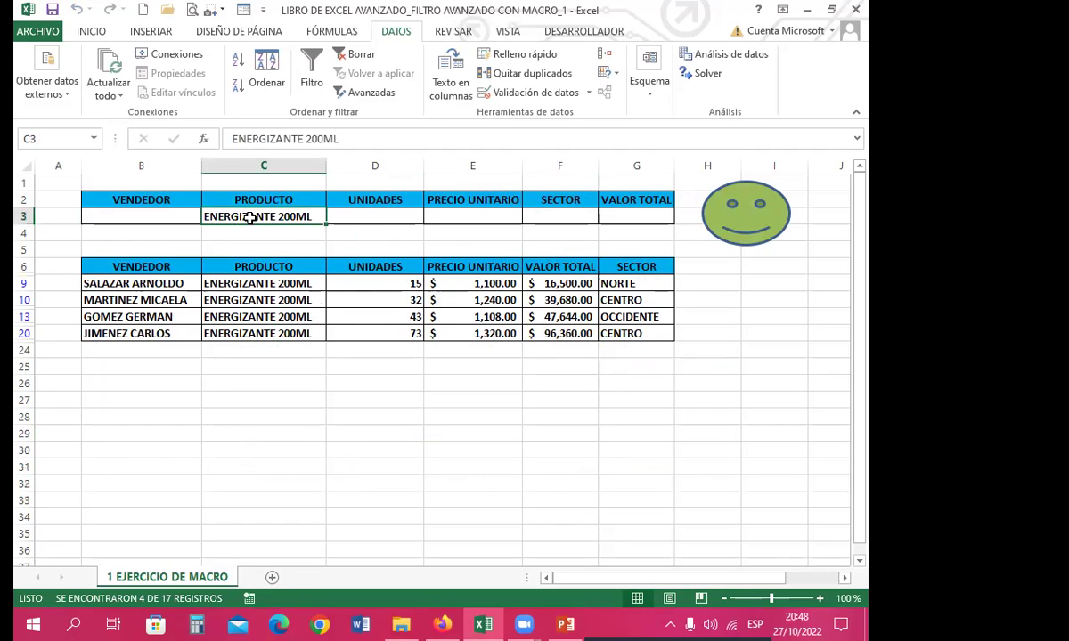
click(374, 217)
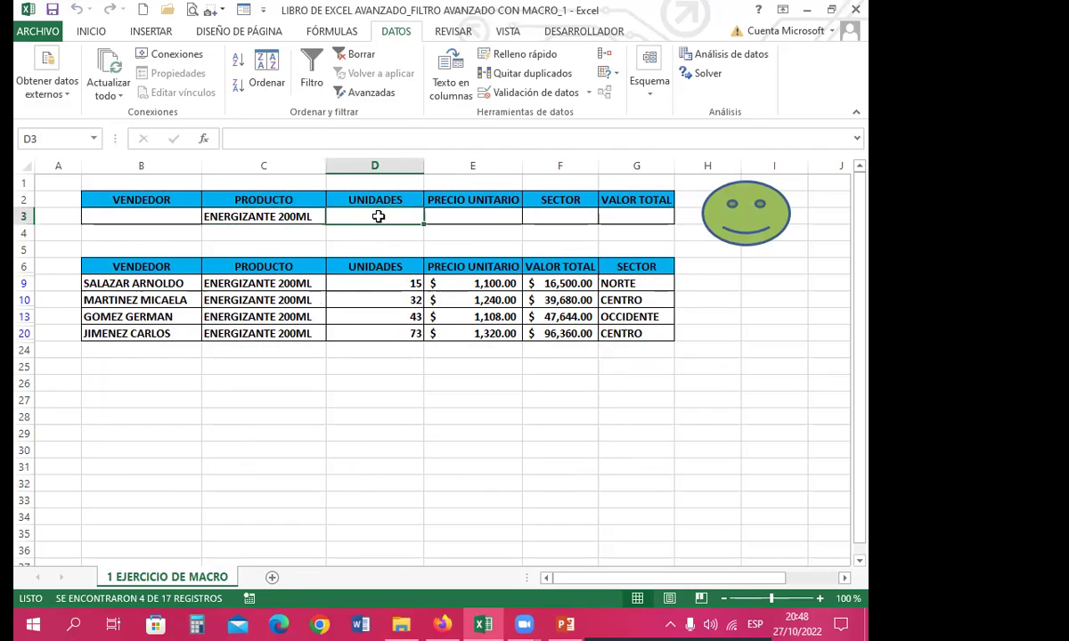
click(481, 218)
click(294, 217)
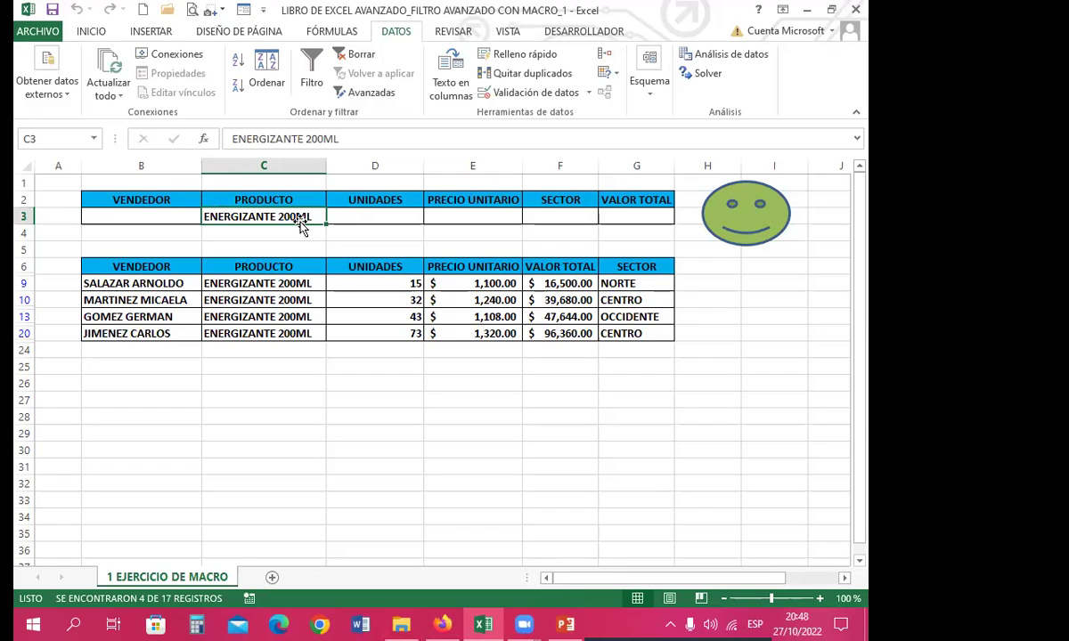
key(Delete)
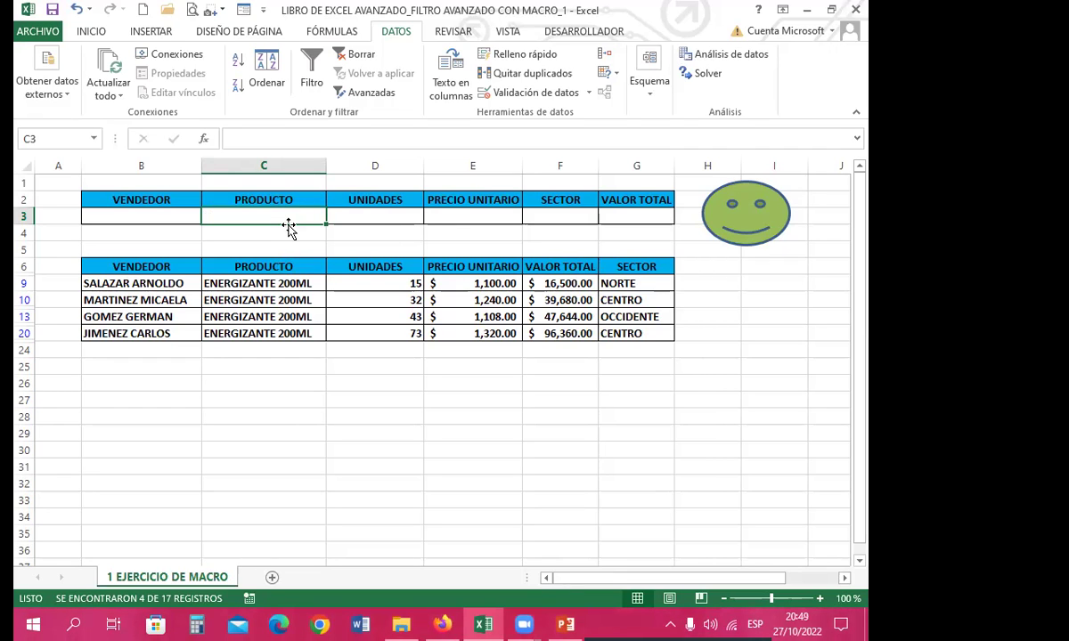
click(746, 228)
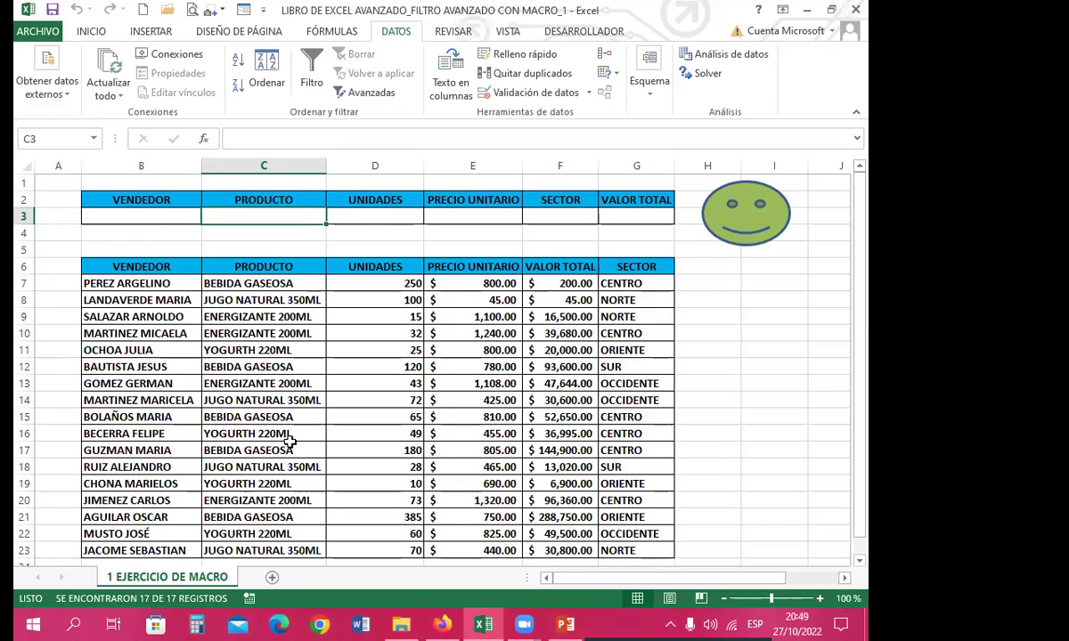
Select the criteria cells B3:G3 below the filter headers to point out where criteria go
drag(150, 216, 625, 222)
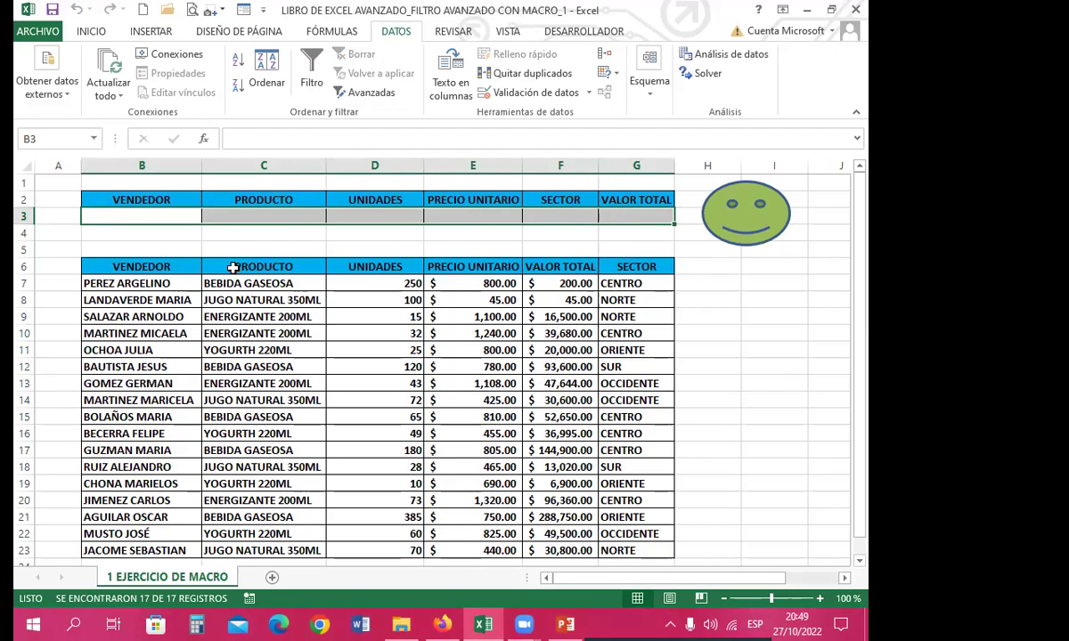
drag(161, 216, 632, 214)
drag(178, 214, 627, 215)
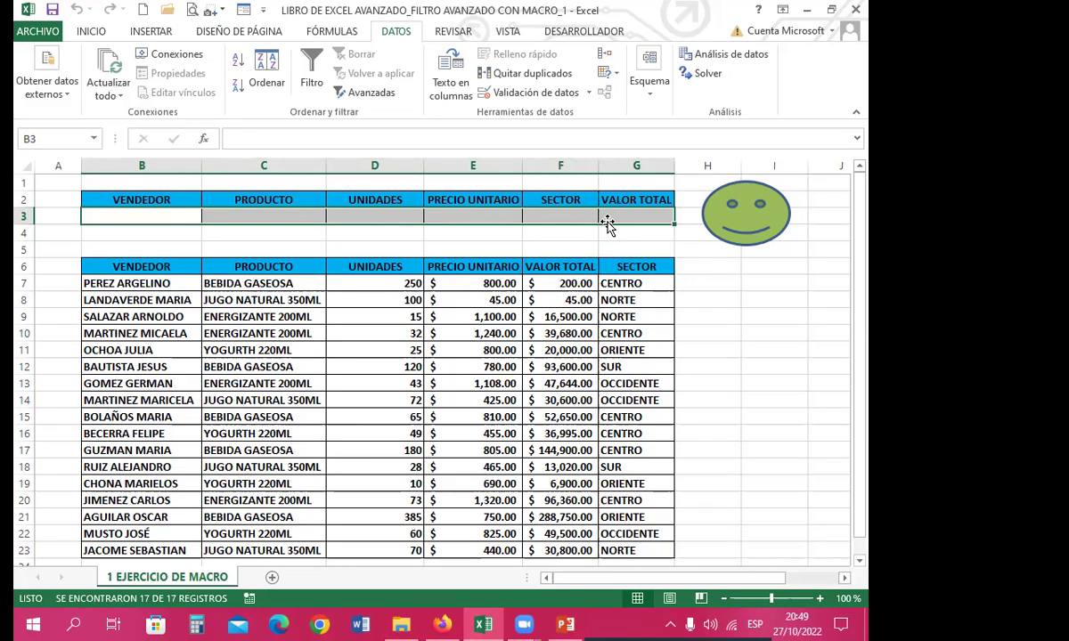
click(731, 331)
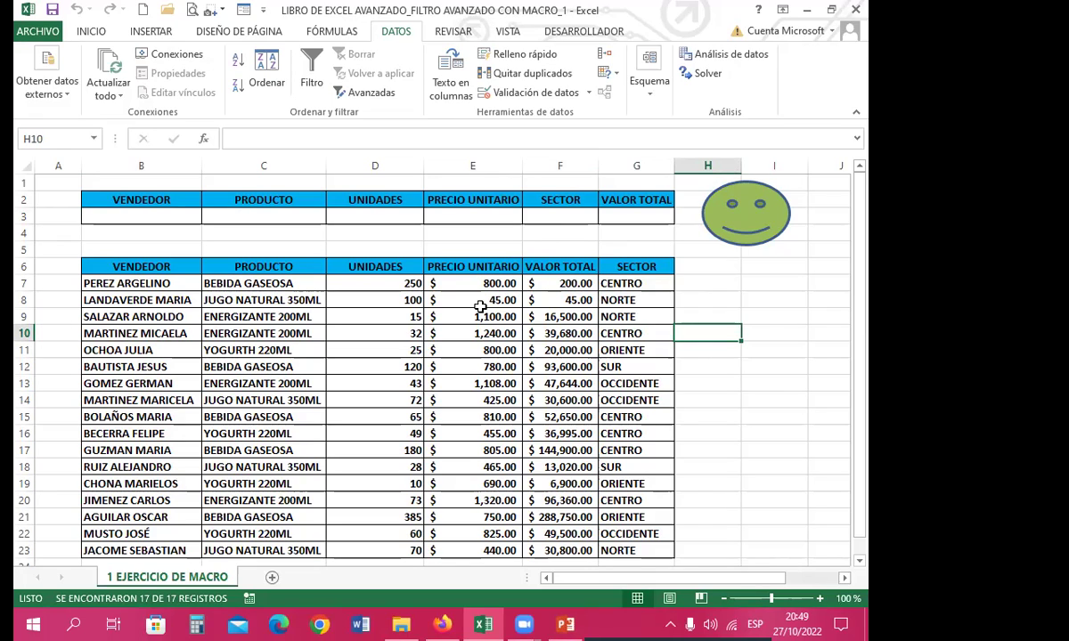
click(335, 330)
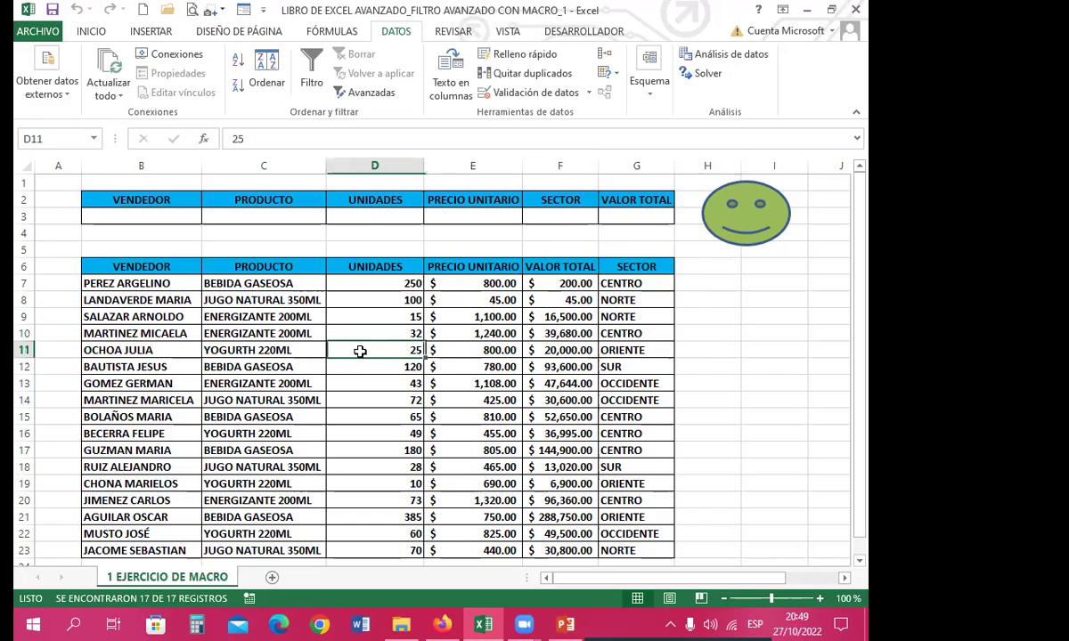
click(348, 215)
click(356, 93)
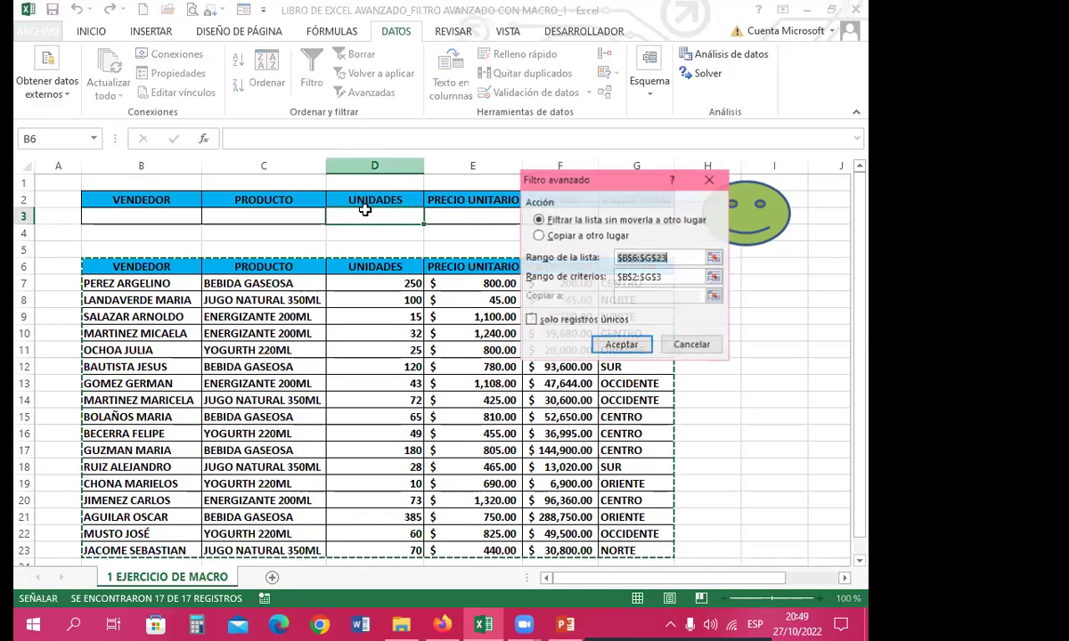
click(692, 345)
click(364, 348)
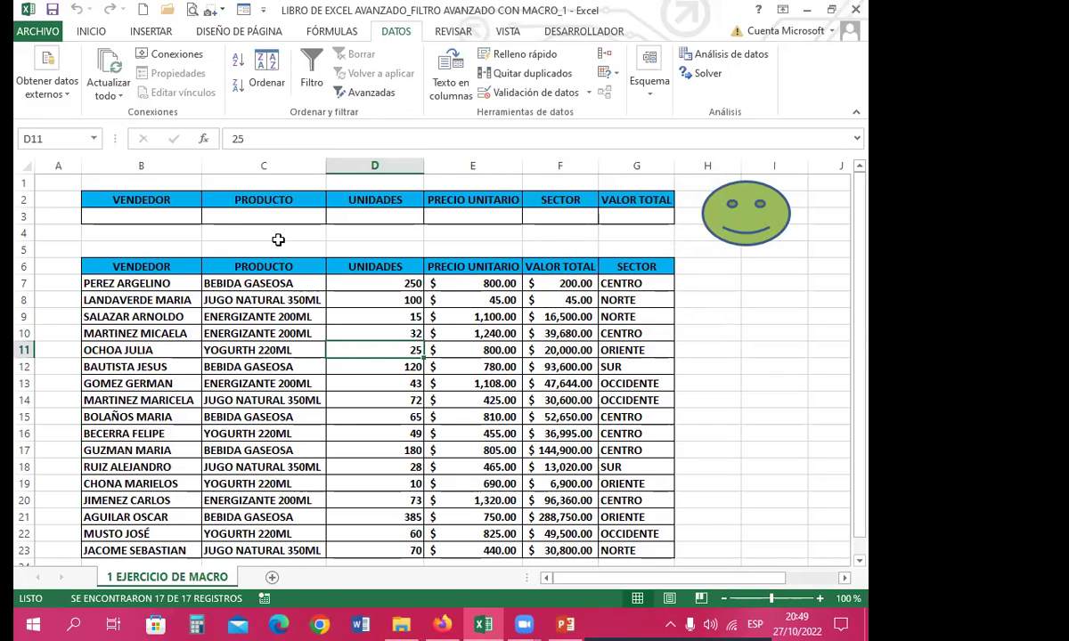
click(392, 366)
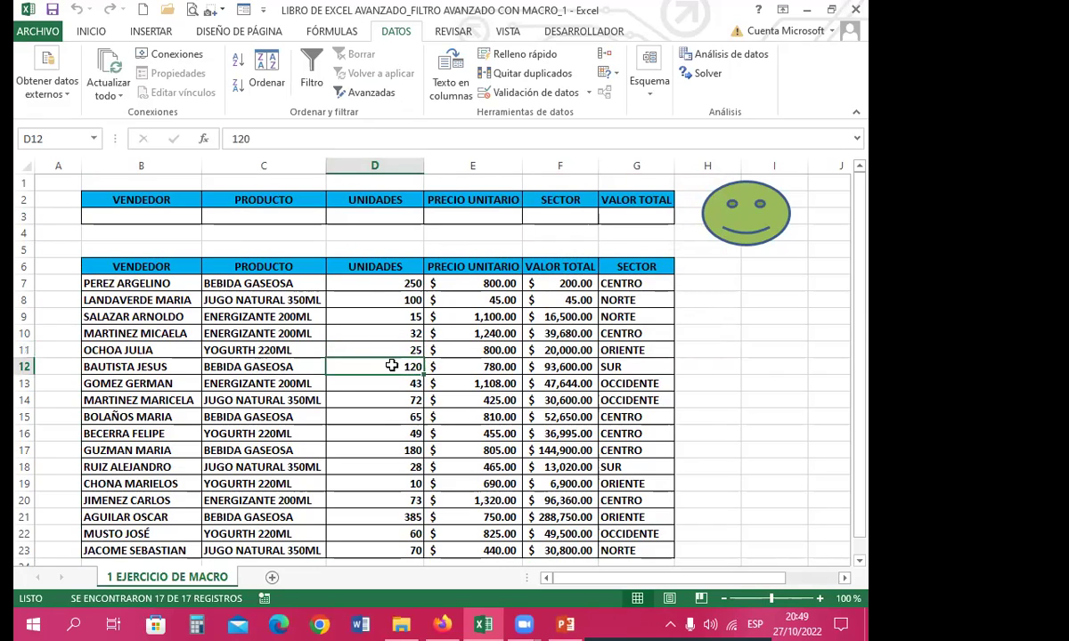
click(297, 300)
click(282, 363)
click(349, 382)
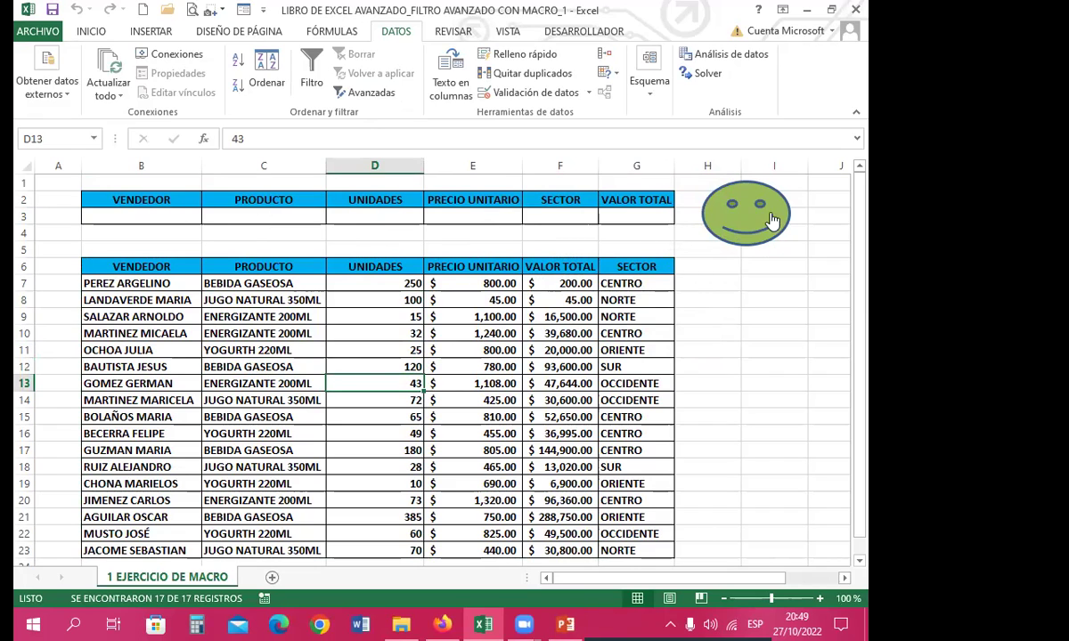
click(713, 335)
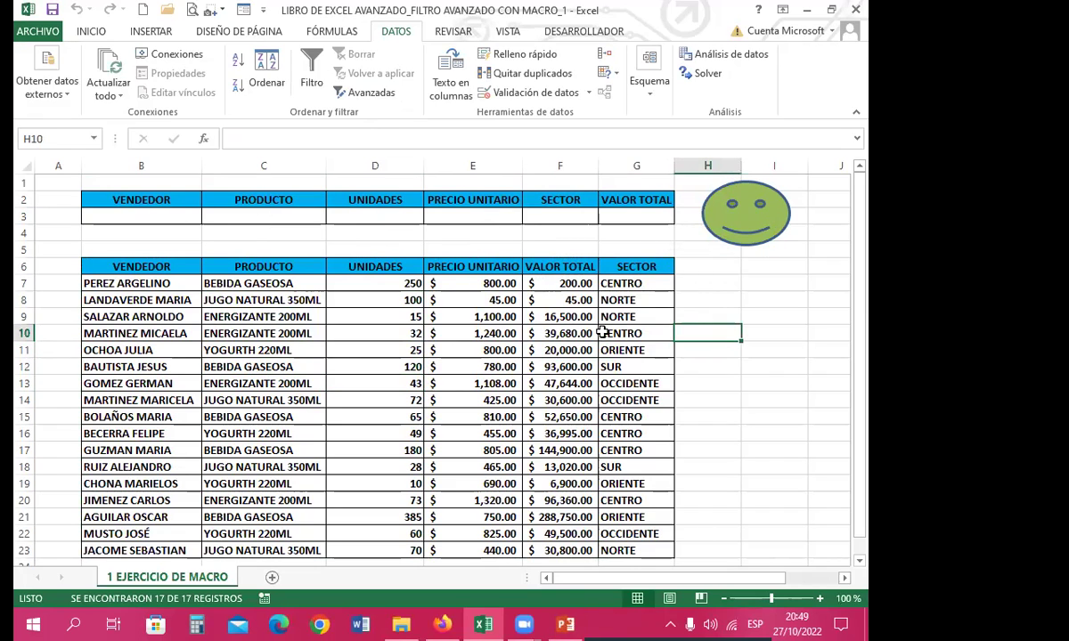
Select the whole sales table B6:G23 and look over its records down to the last row
drag(136, 266, 636, 547)
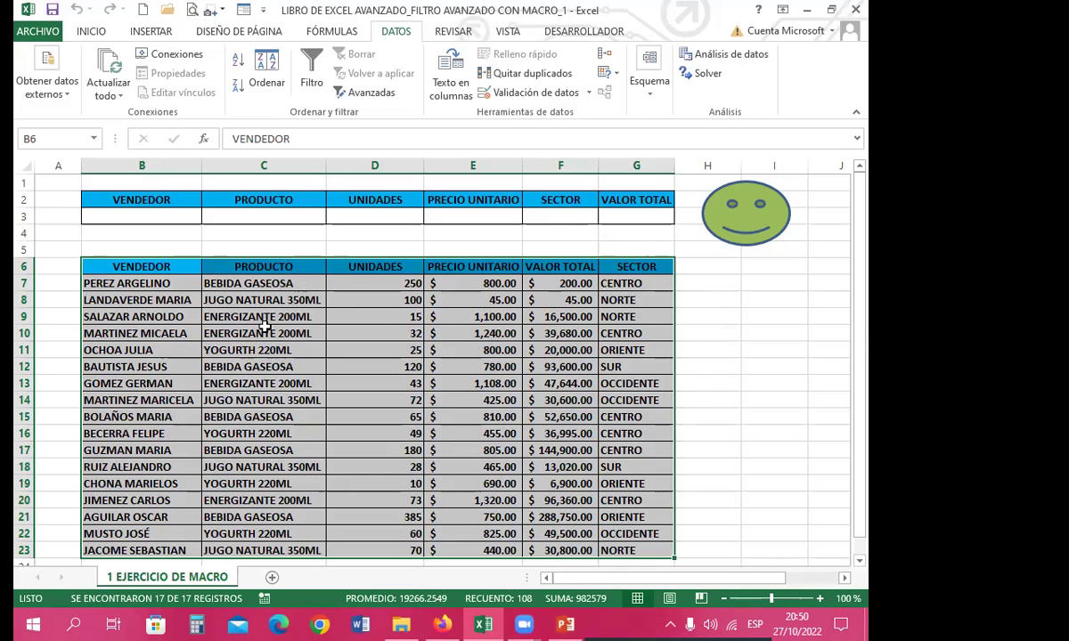
scroll(276, 333, down, 1)
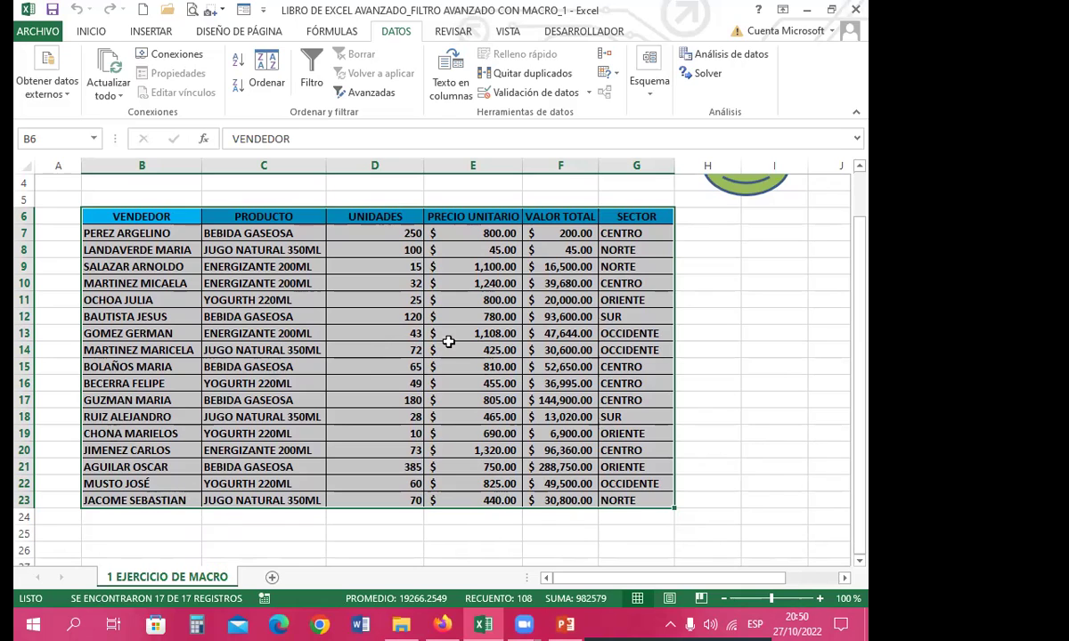
click(389, 265)
click(135, 231)
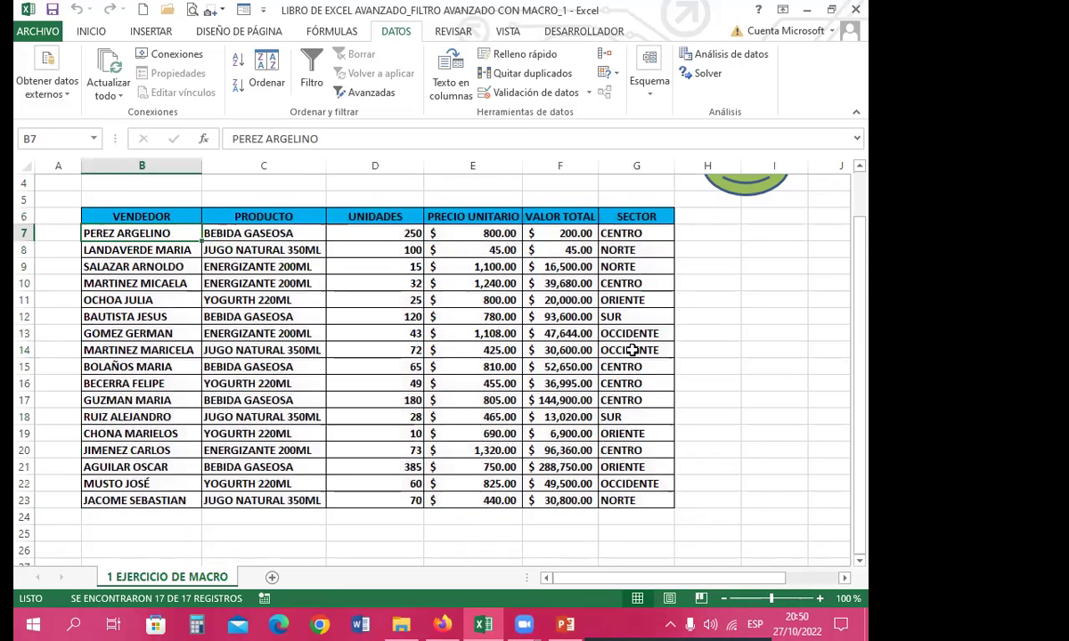
Reselect the sales table B6:G23 and review it together with the criteria row above
click(732, 316)
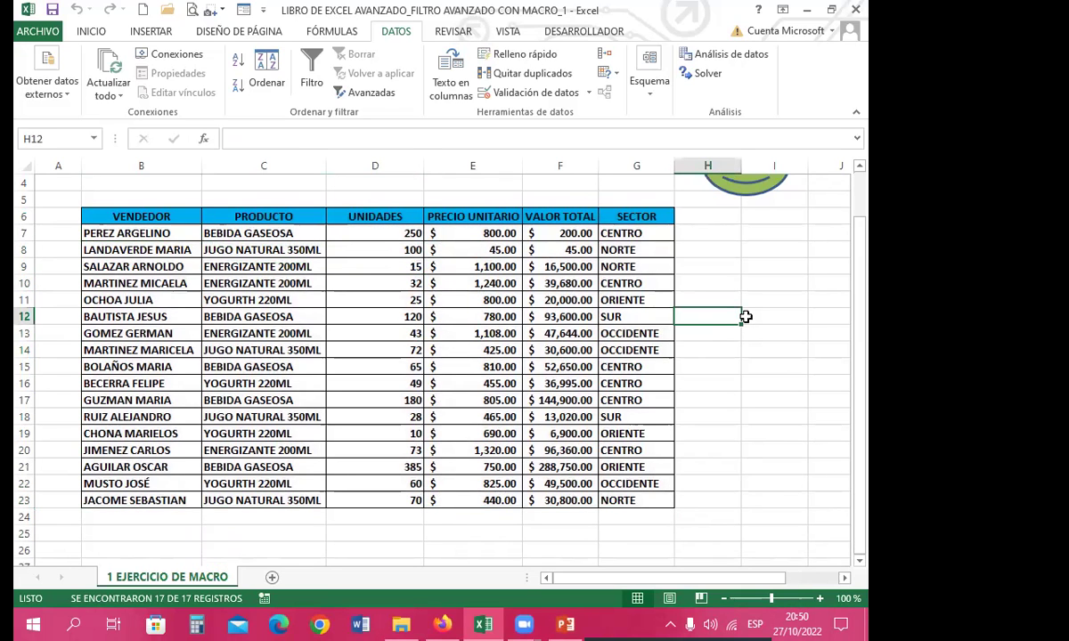
drag(134, 217, 640, 496)
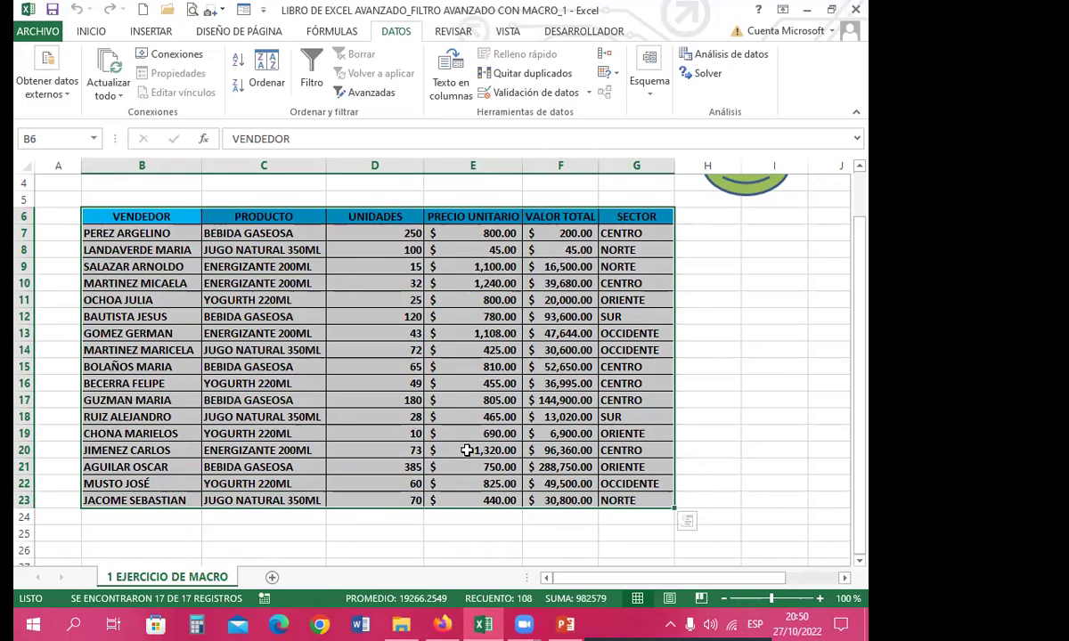
scroll(377, 381, up, 1)
scroll(417, 303, down, 2)
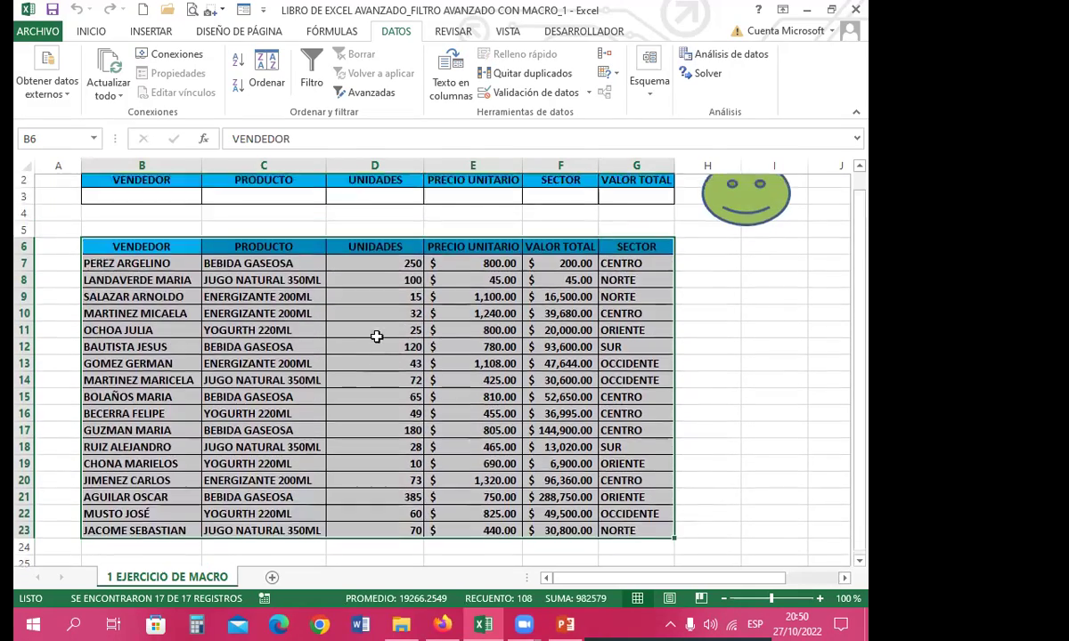
scroll(374, 307, up, 2)
click(272, 300)
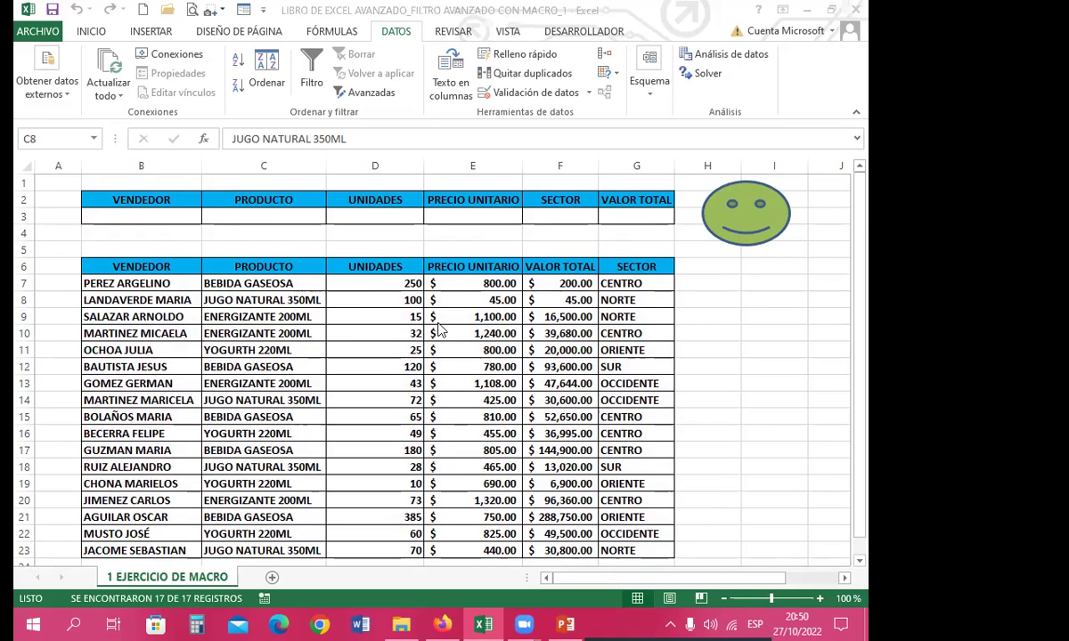
click(707, 347)
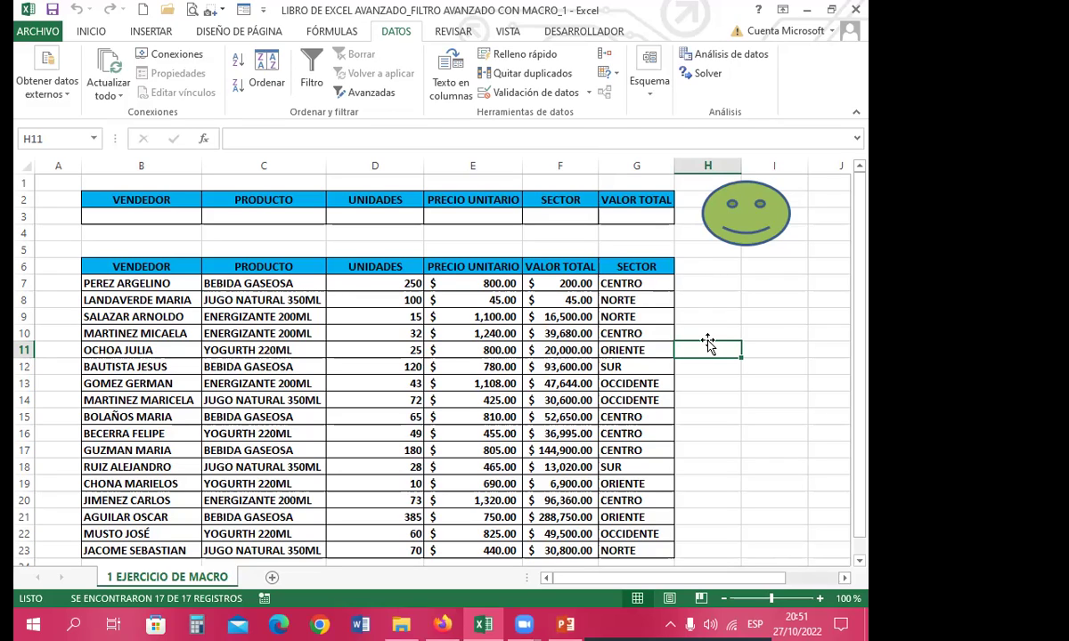
click(449, 385)
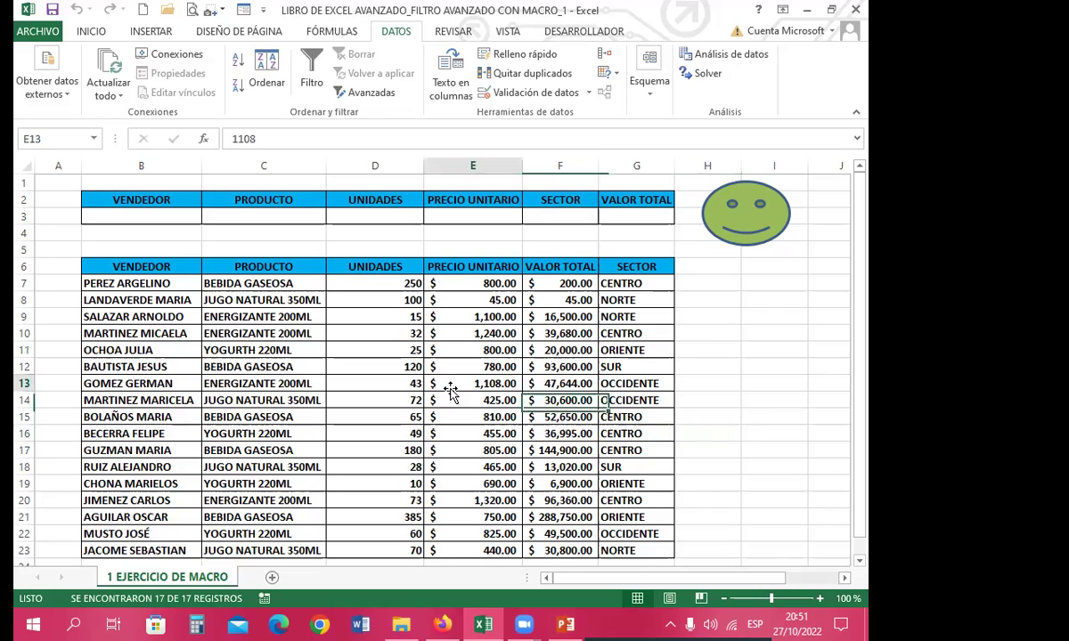
Close the advanced filter workbook and open LIBRO DE EXCEL AVANZADO_CREACIÓN DE BOLETA_2.1 from the SESIÓN 12 SEMANA 3 folder
click(853, 11)
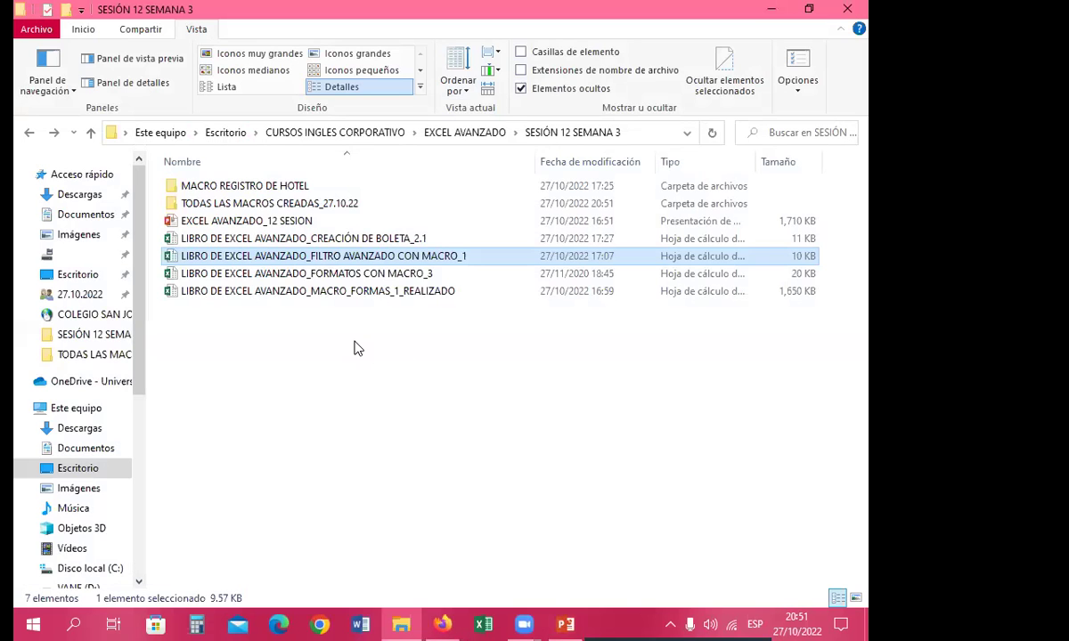
click(354, 349)
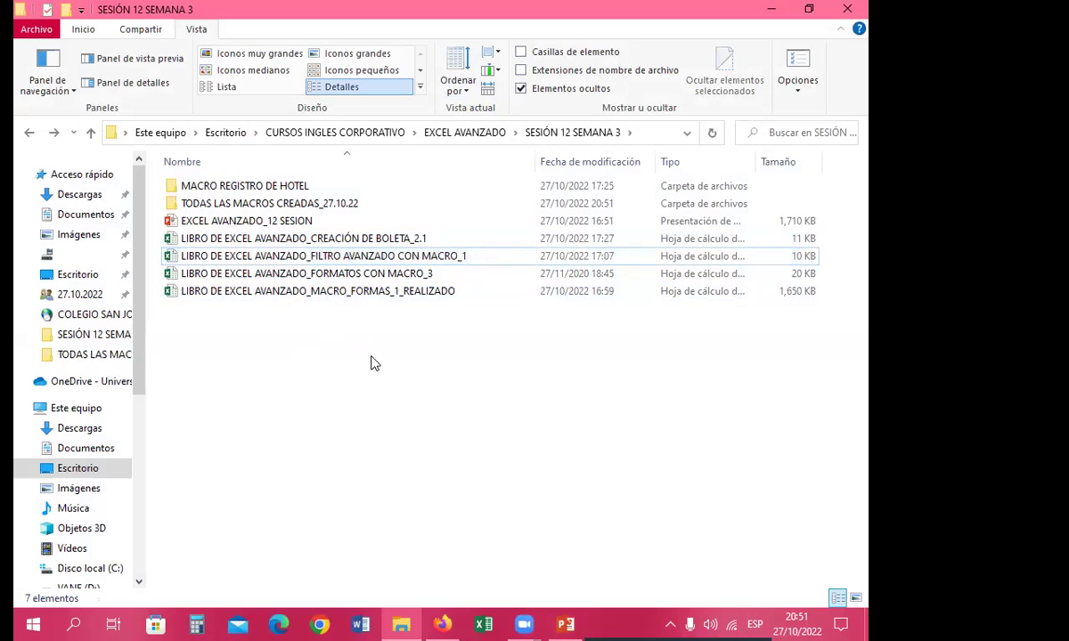
click(370, 240)
double_click(370, 241)
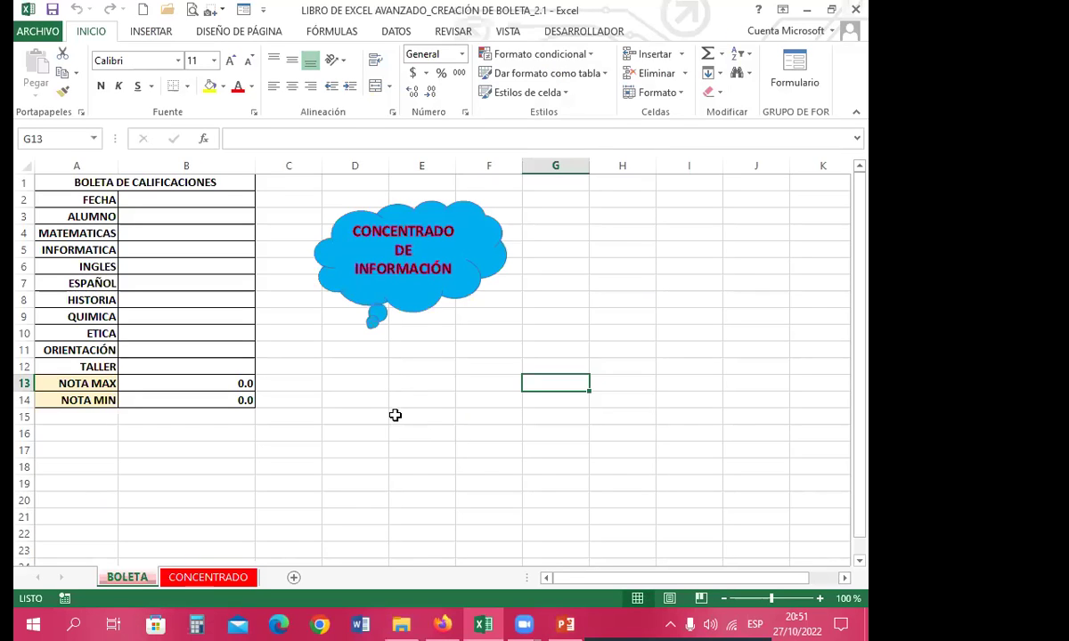
Save the workbook as macro-enabled LIBRO DE EXCEL AVANZADO_FORMATOS CON MACRO_3 in the TODAS LAS MACROS CREADAS_27.10.22 folder
click(40, 33)
click(52, 197)
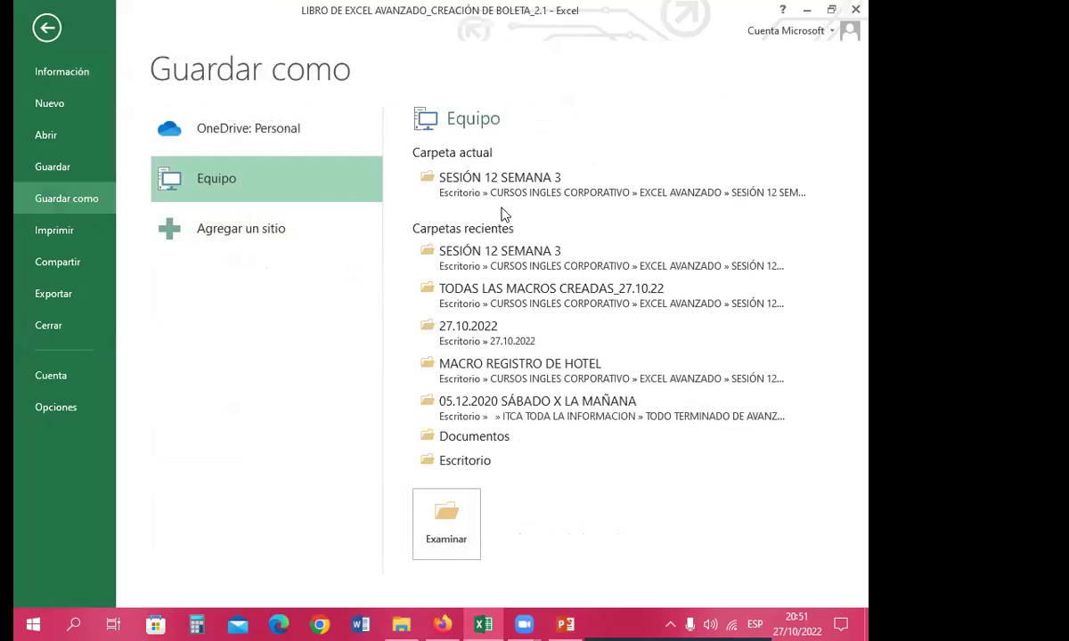
click(480, 178)
click(203, 191)
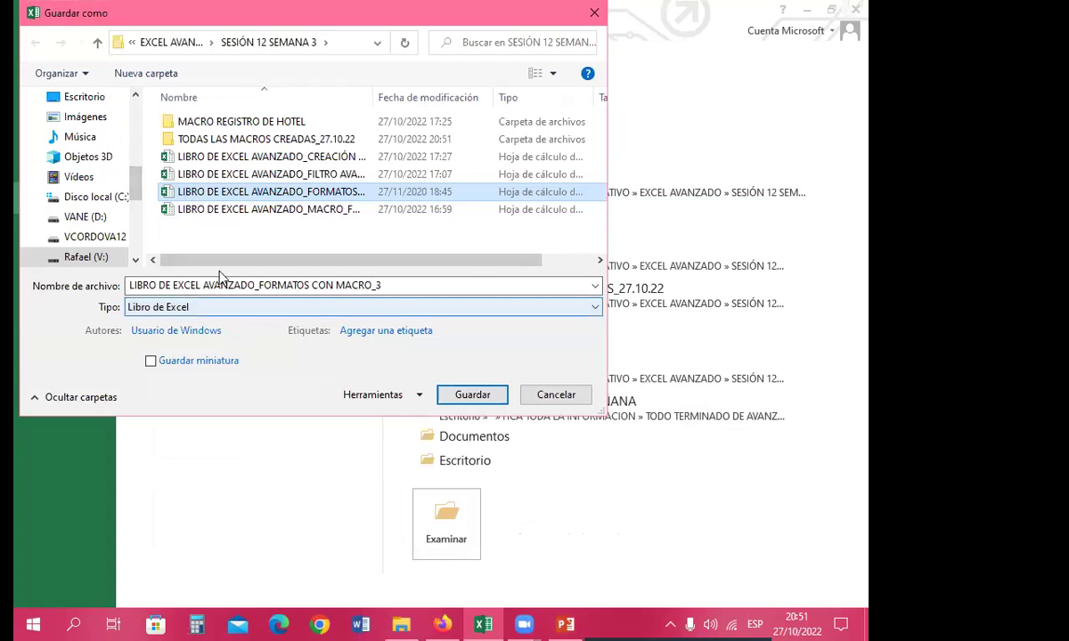
click(235, 142)
double_click(237, 140)
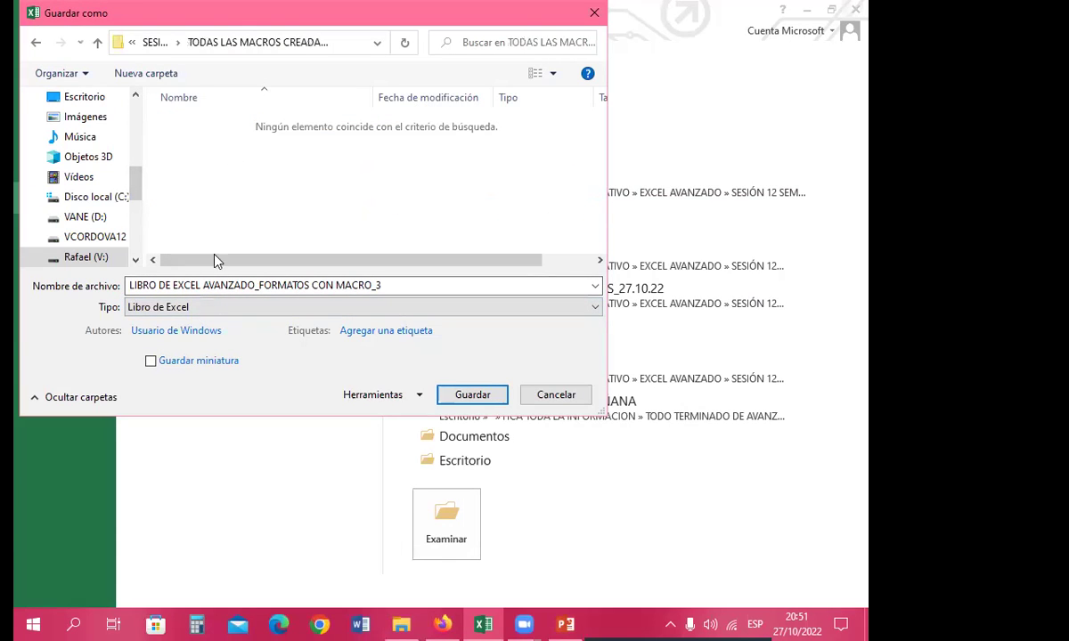
click(223, 314)
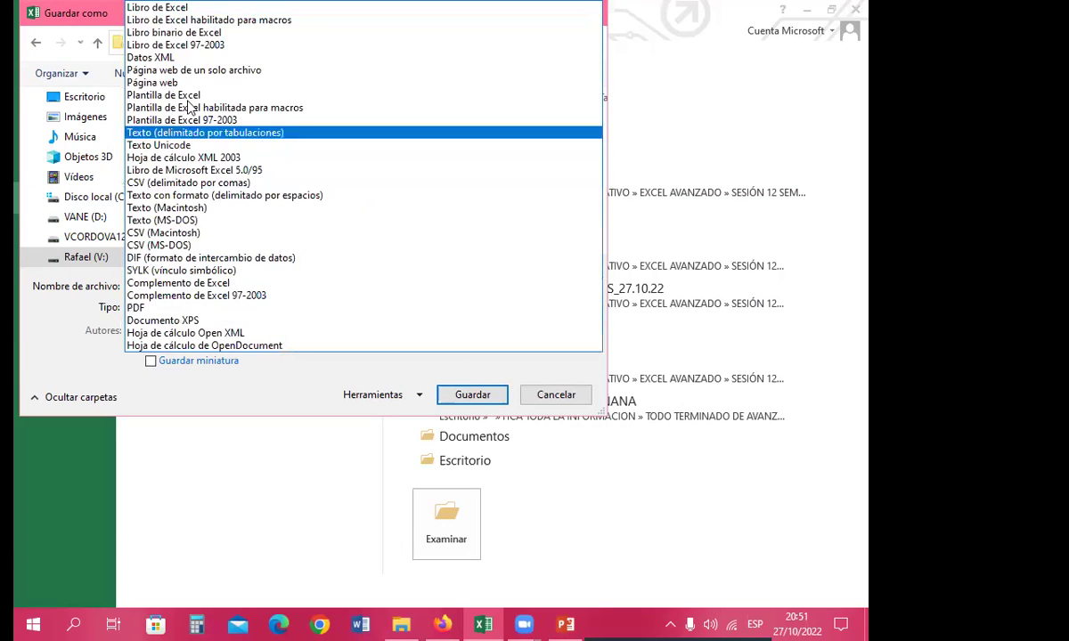
click(270, 29)
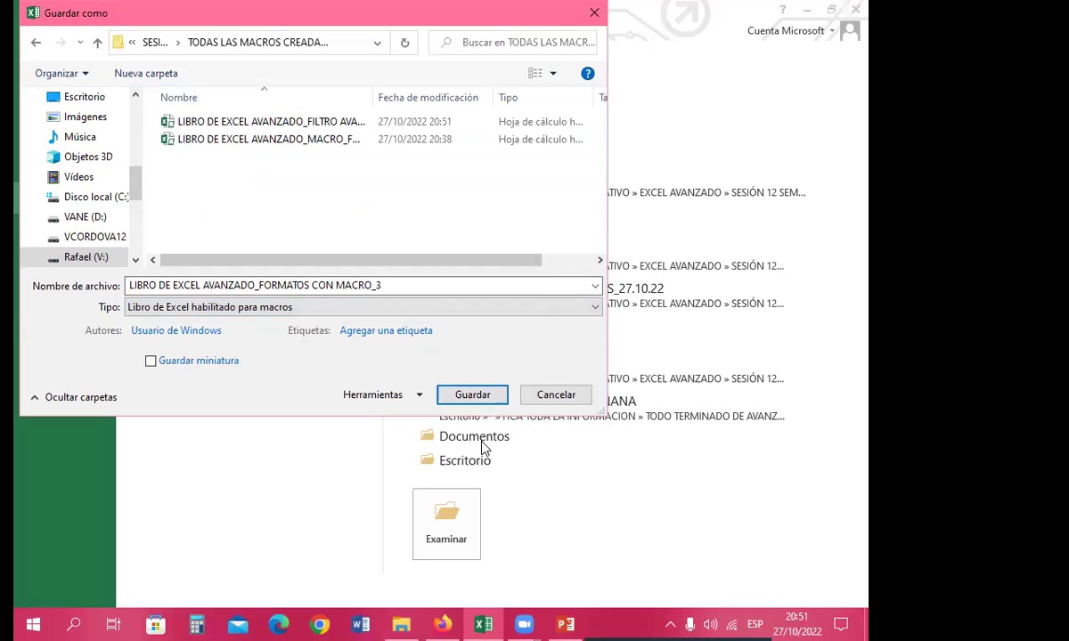
click(473, 394)
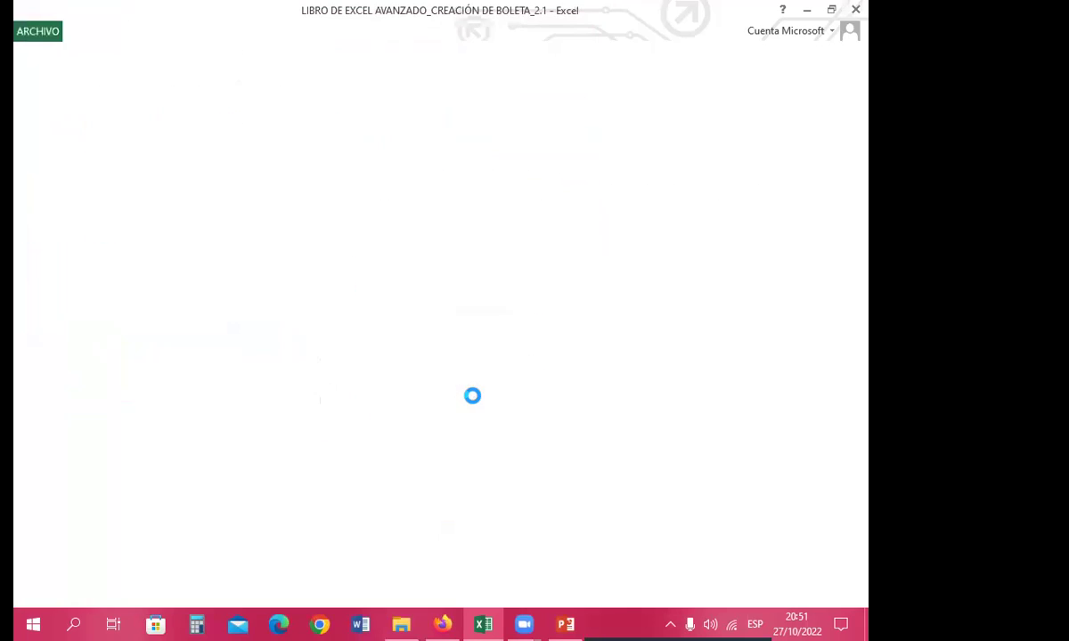
click(556, 379)
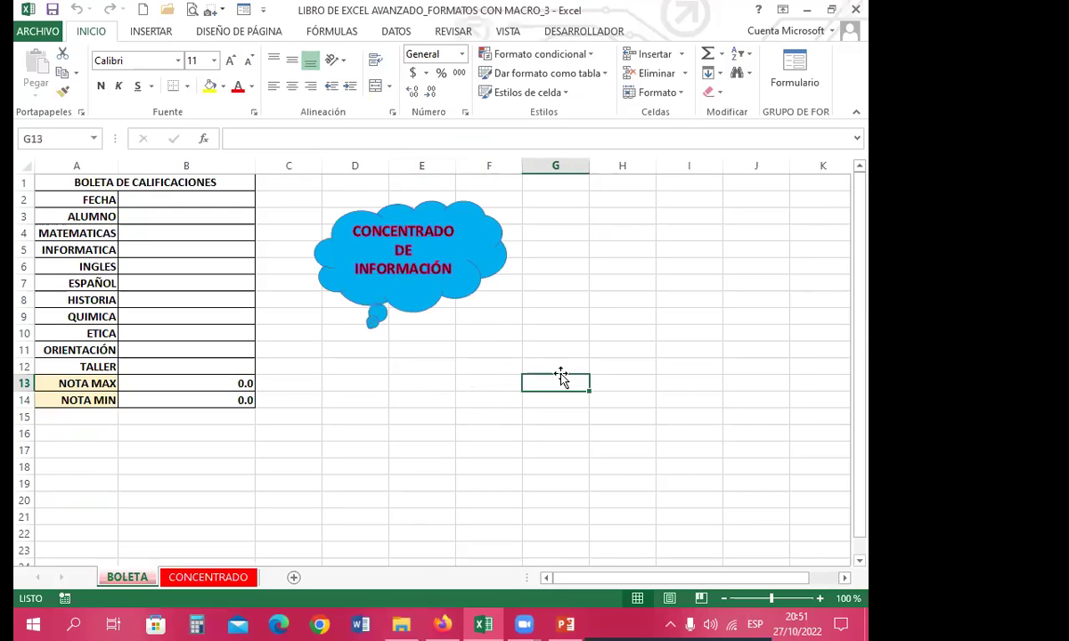
Examine the report card fields on the BOLETA sheet and compare them with the CONCENTRADO sheet
click(435, 401)
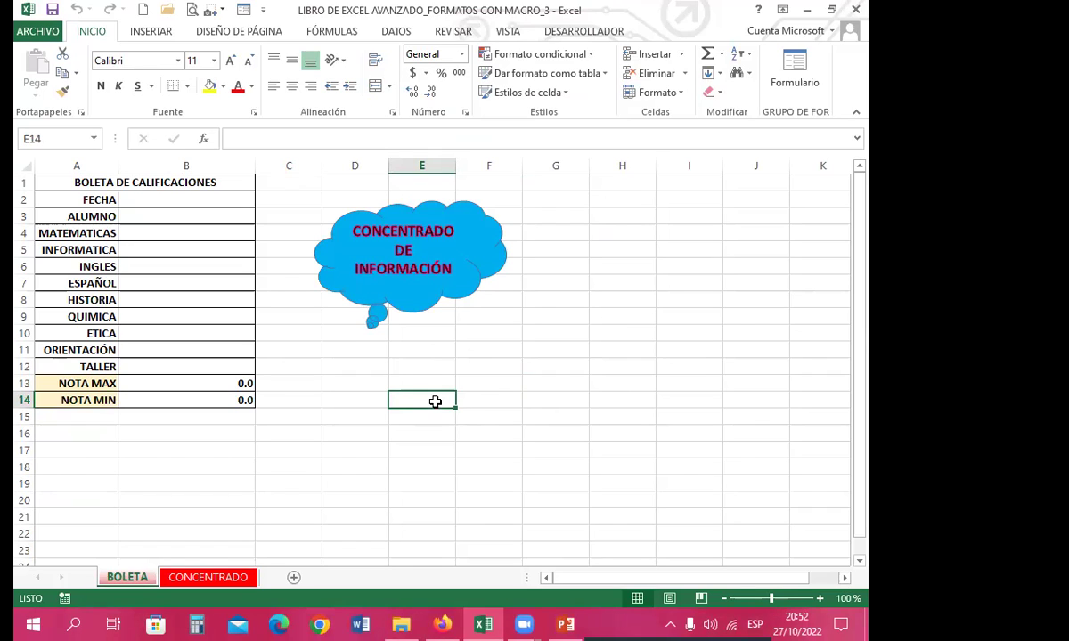
drag(357, 449, 363, 427)
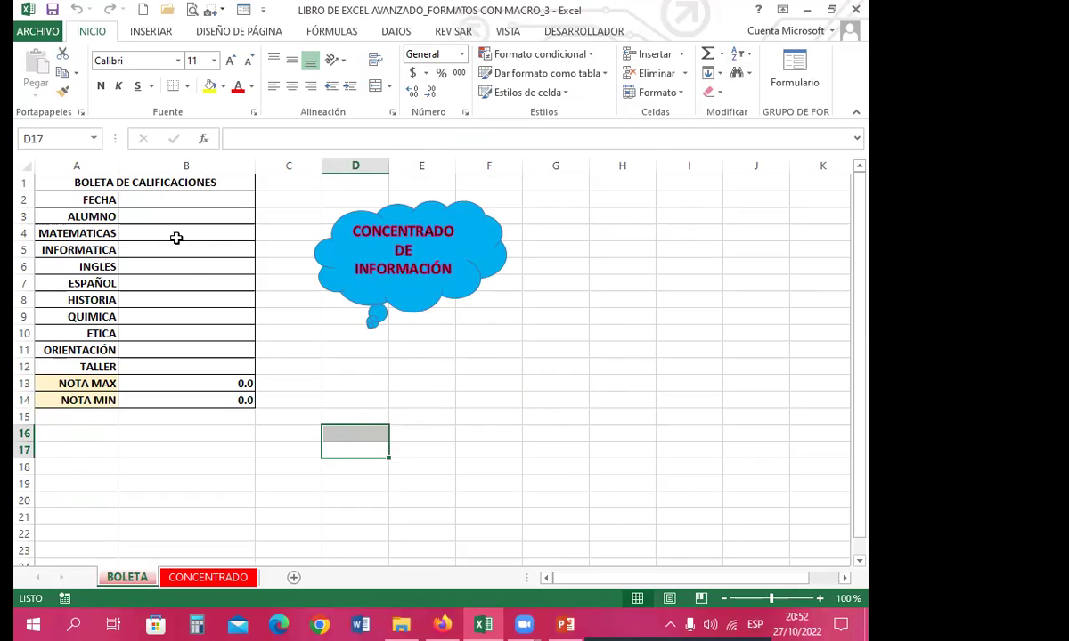
click(177, 449)
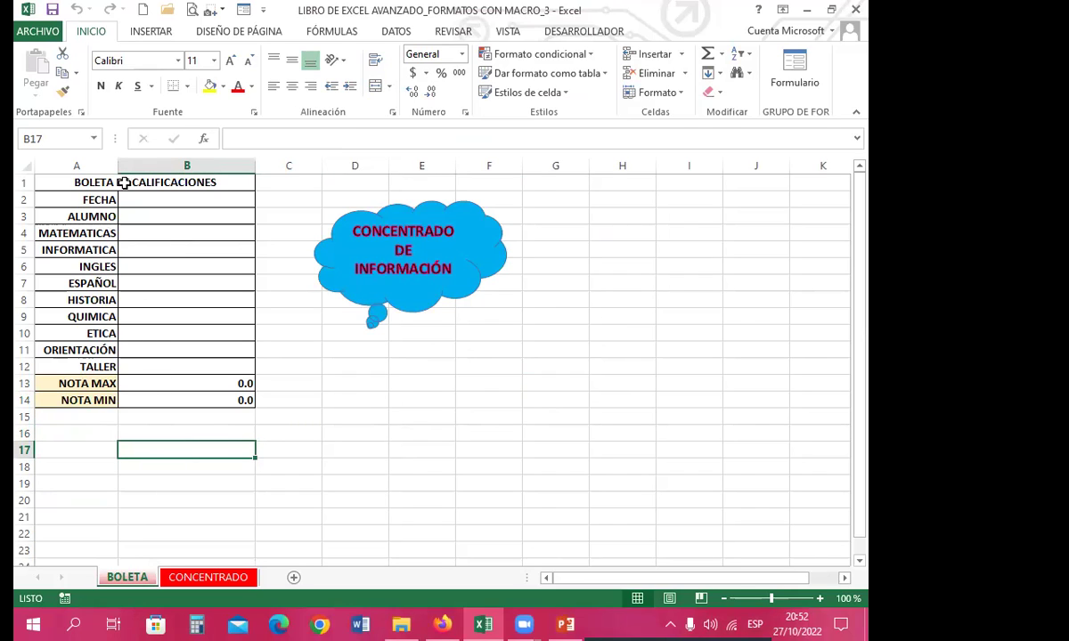
click(188, 198)
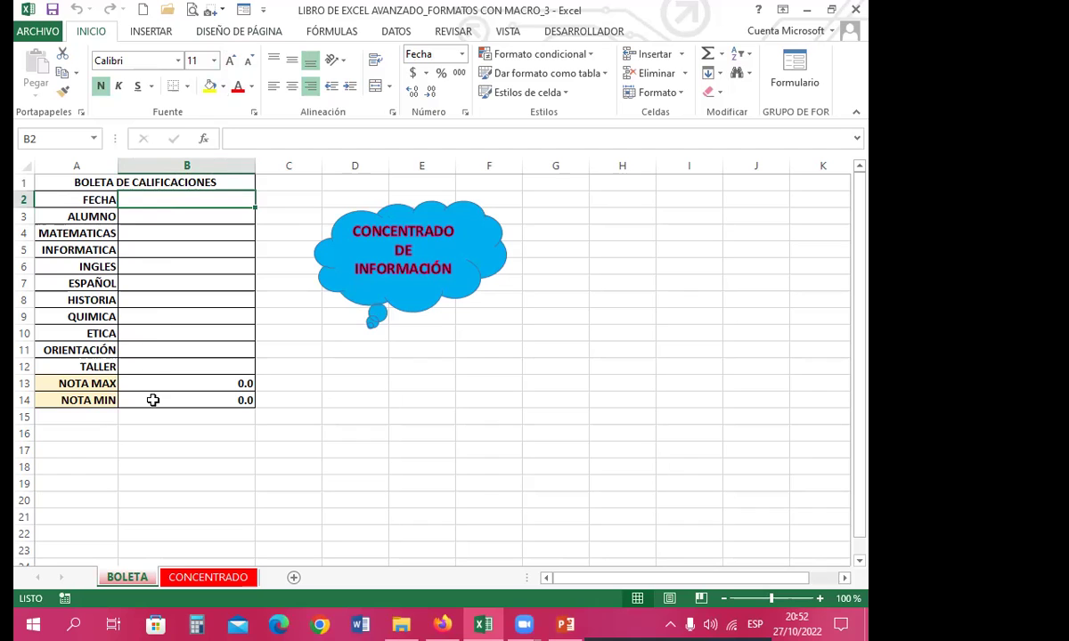
click(192, 577)
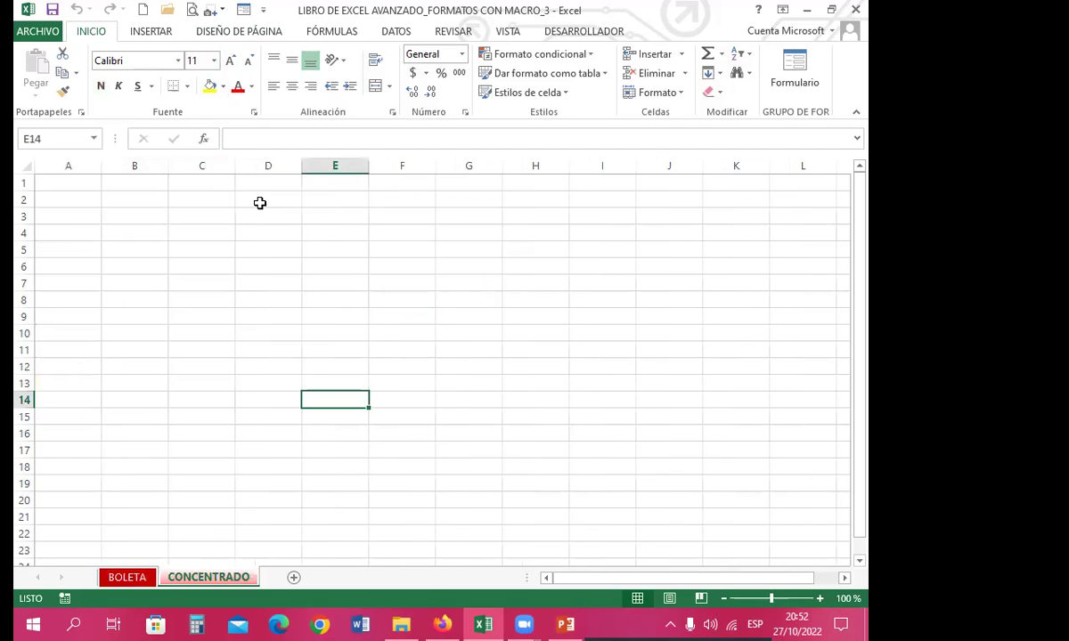
click(125, 577)
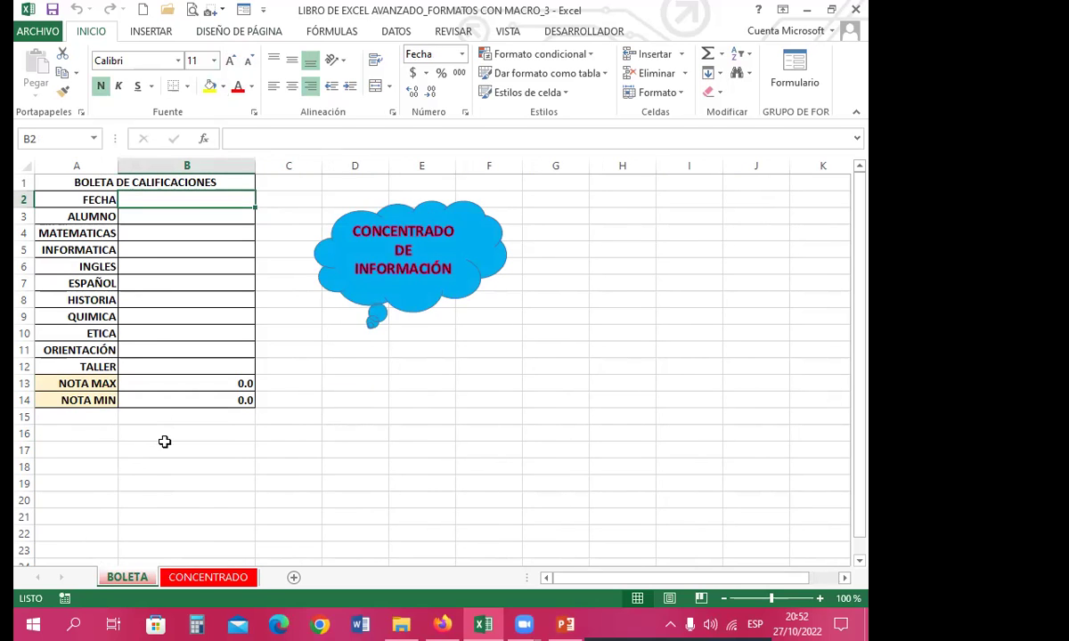
click(192, 577)
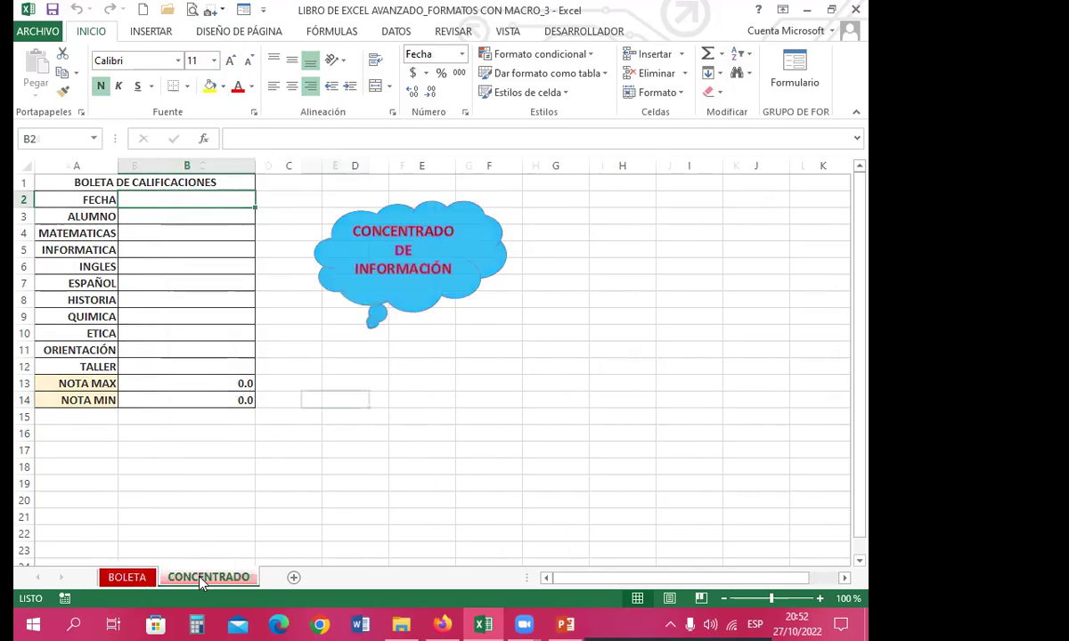
click(124, 577)
click(174, 484)
Copy the labels A2:A14 from BOLETA and paste them transposed into CONCENTRADO starting at A1
drag(73, 199, 71, 400)
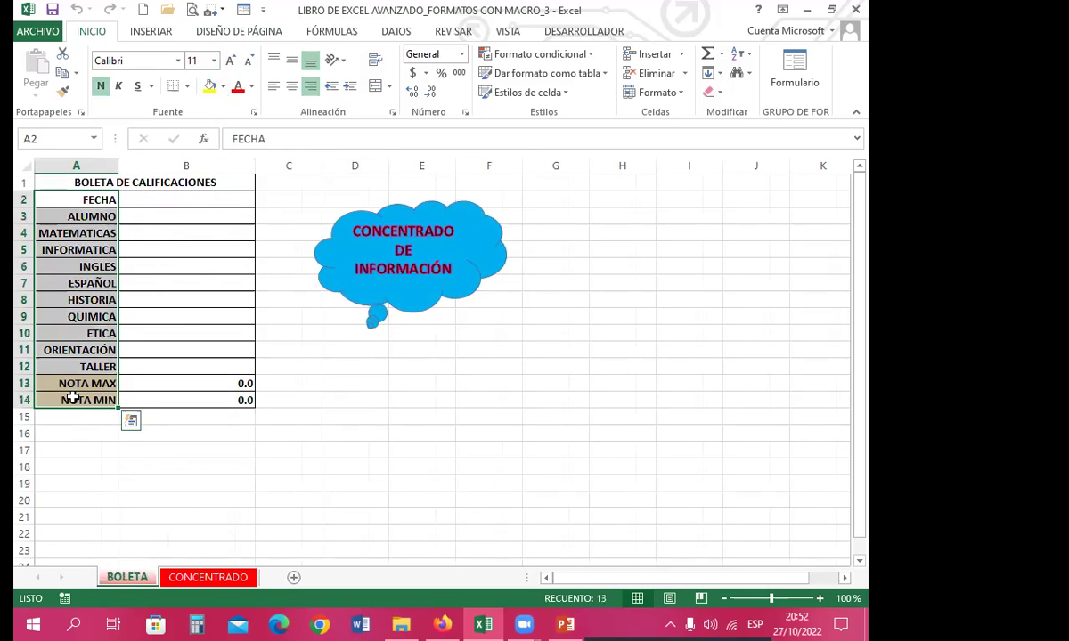
click(62, 75)
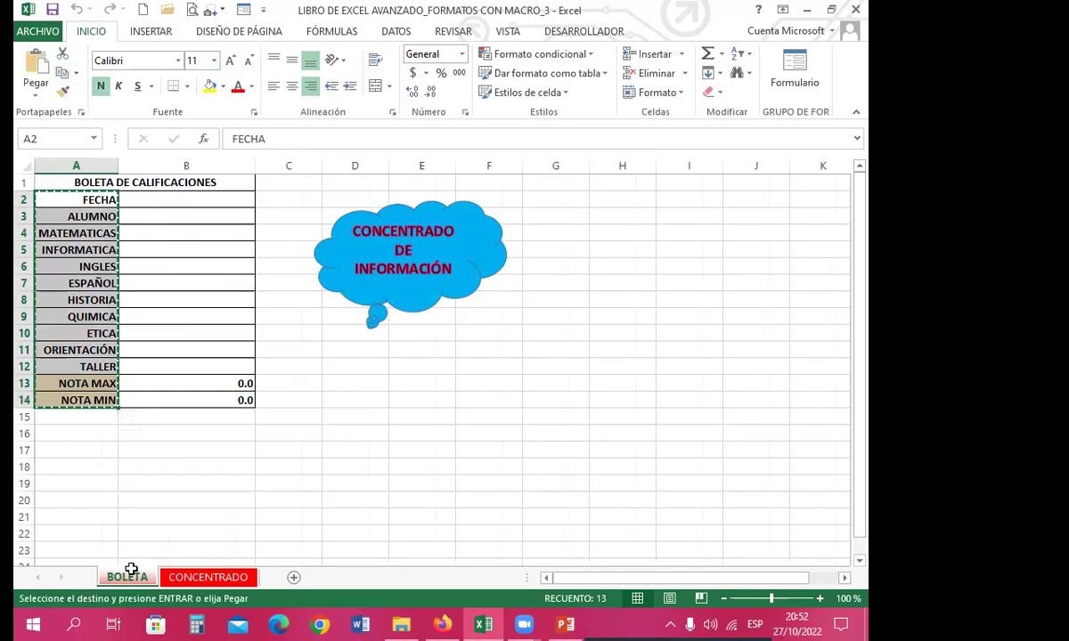
click(208, 578)
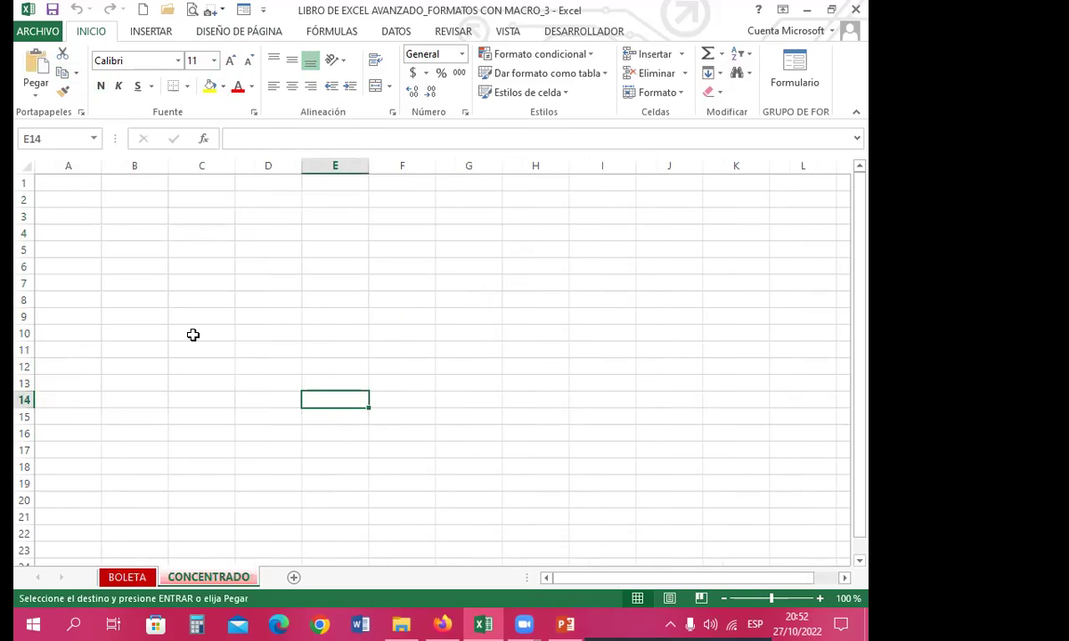
click(57, 183)
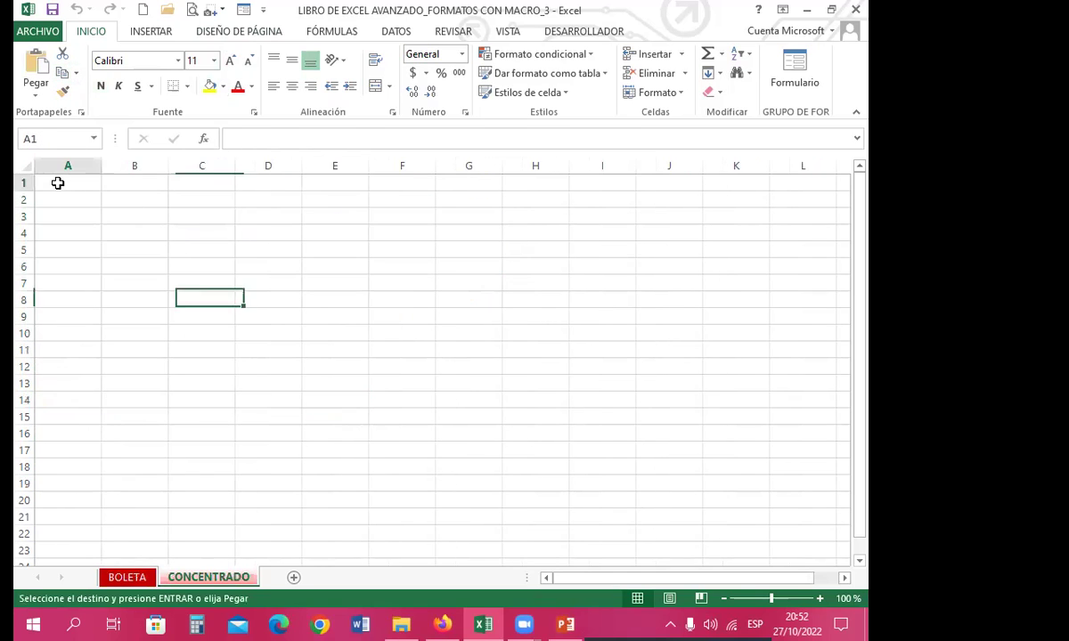
click(36, 95)
click(47, 273)
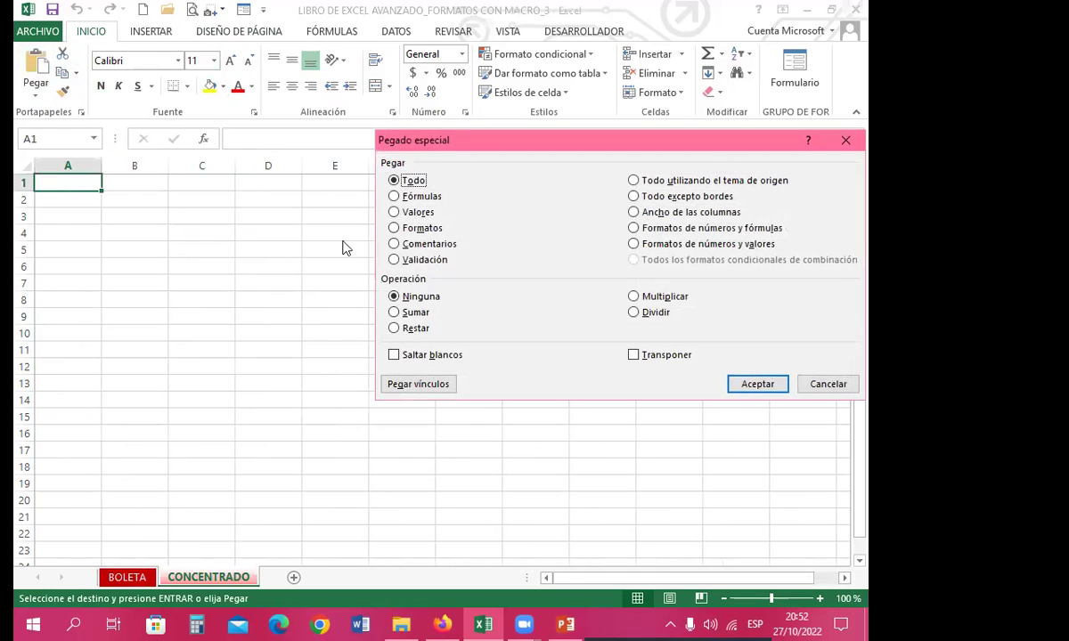
click(633, 354)
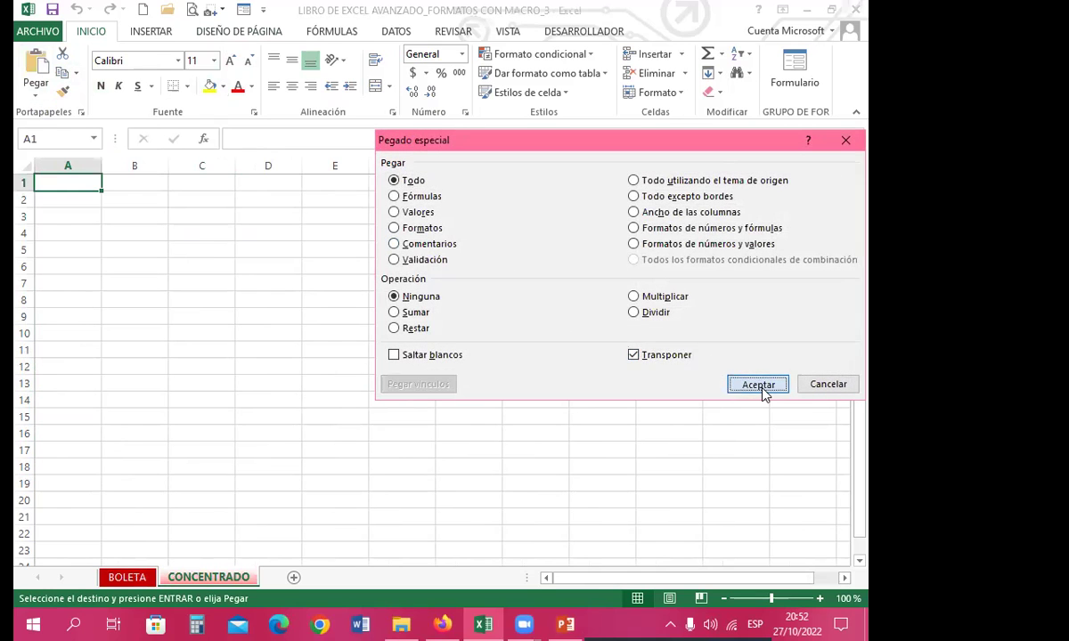
click(757, 384)
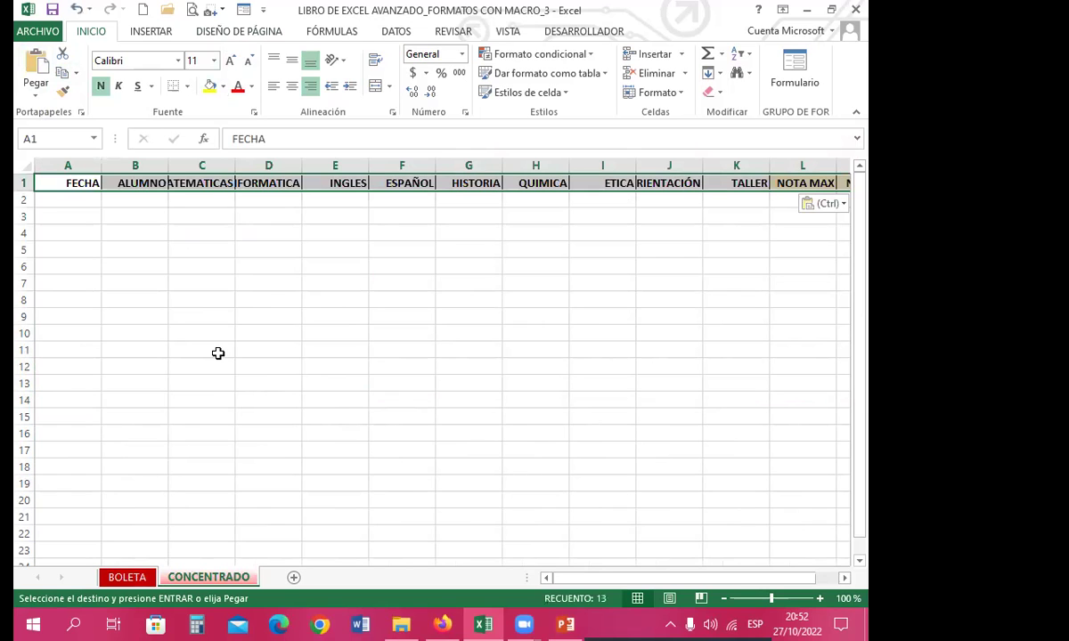
Widen the ALUMNO and MATEMATICAS columns and increase the height of header row 1 in CONCENTRADO
drag(167, 164, 183, 166)
drag(250, 166, 283, 168)
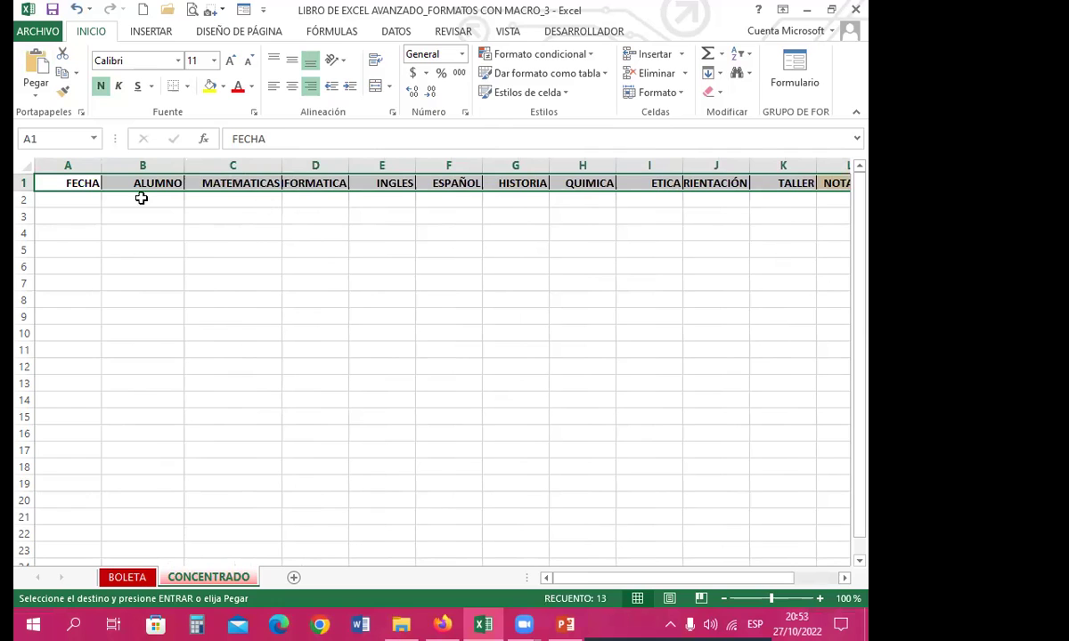
drag(24, 192, 26, 206)
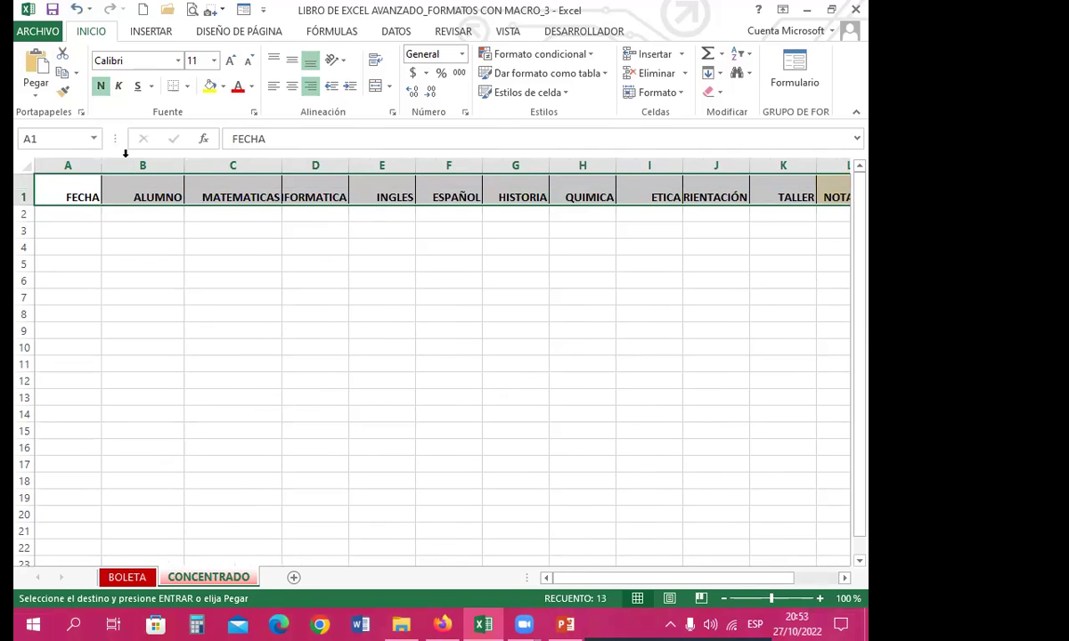
Center the transposed header labels in row 1 both vertically and horizontally
click(291, 60)
click(291, 86)
click(267, 247)
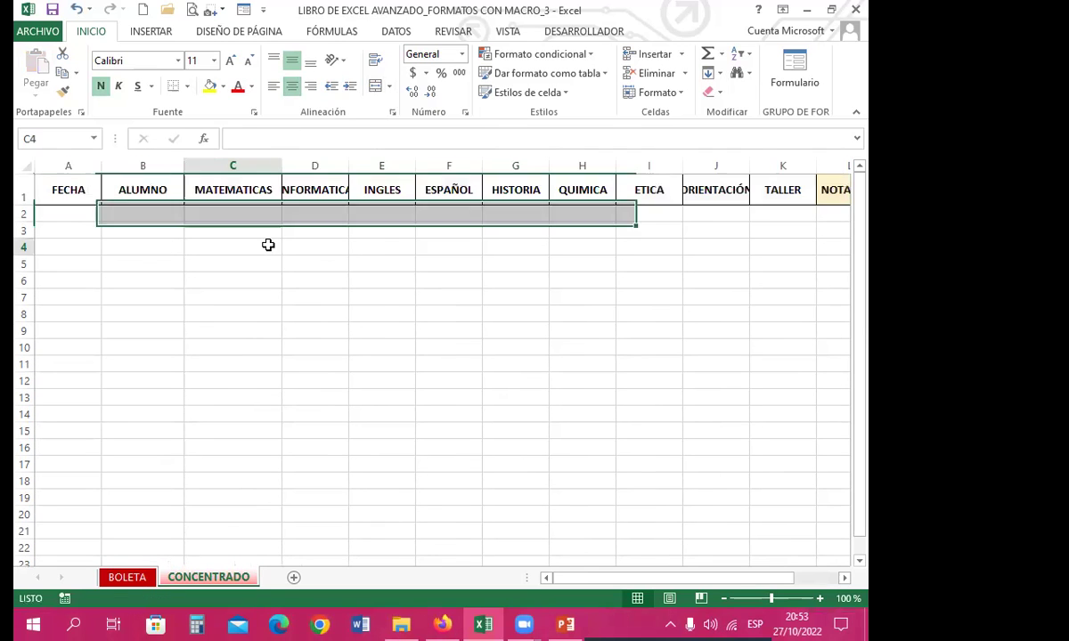
Autofit columns D and J to their INFORMATICA and ORIENTACIÓN headers
double_click(349, 166)
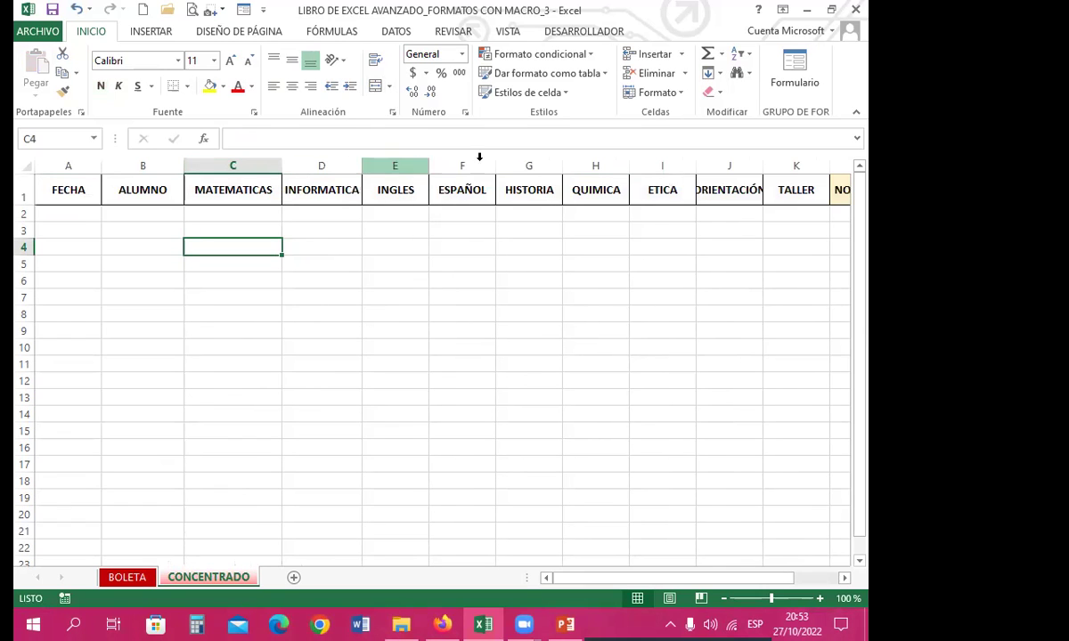
double_click(763, 163)
mouse_move(727, 580)
mouse_down()
mouse_move(811, 581)
mouse_move(719, 581)
mouse_up()
click(256, 345)
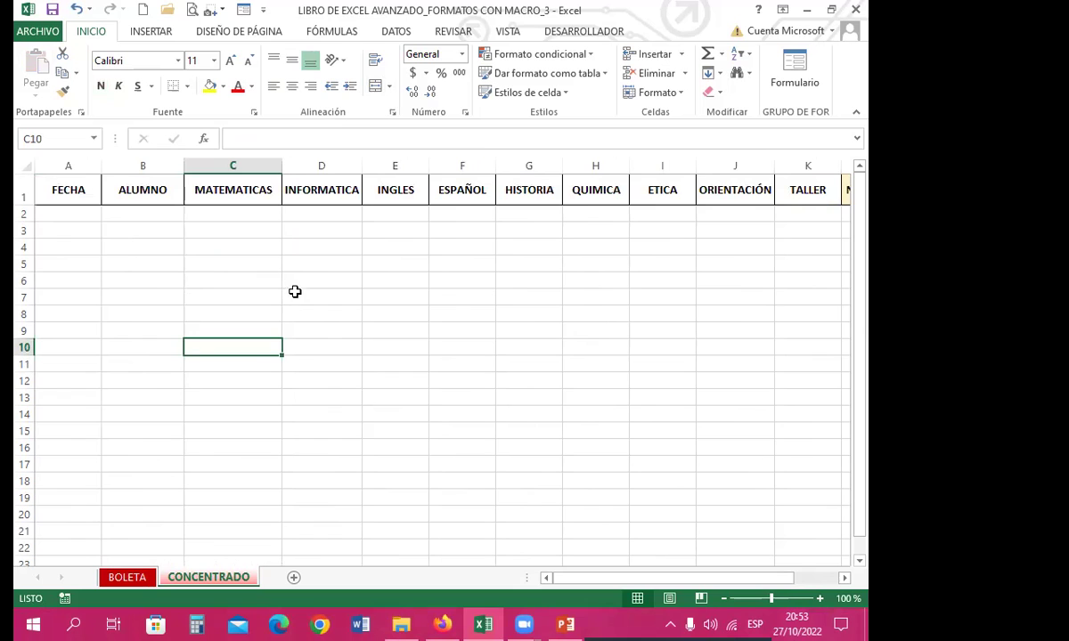
Enter the test texts MBK for FECHA and NGF for ALUMNO in BOLETA, and clear both cells
click(67, 184)
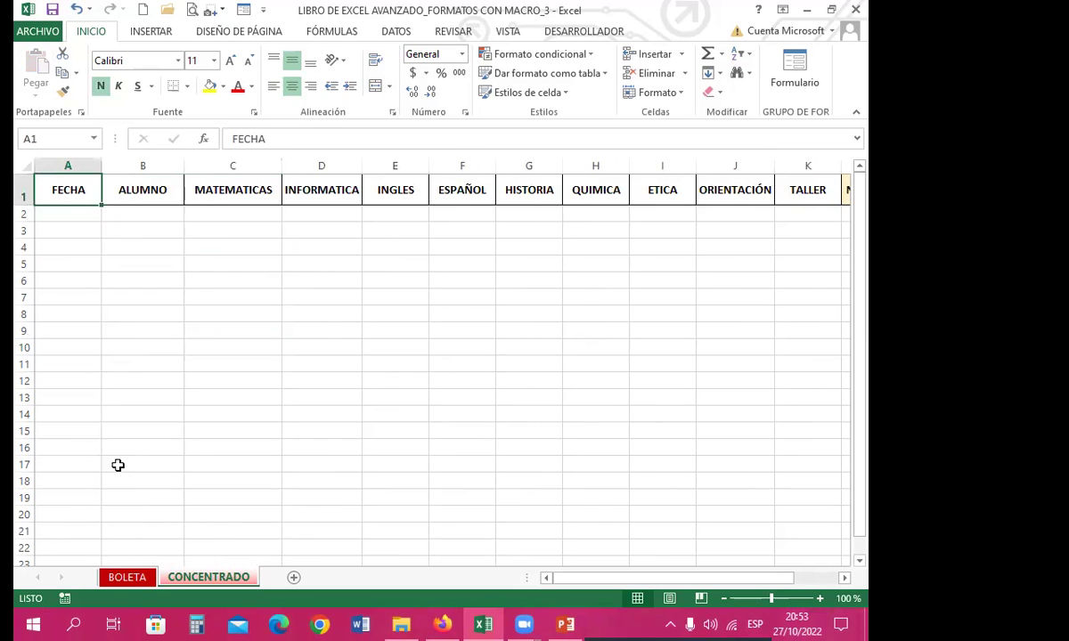
click(136, 579)
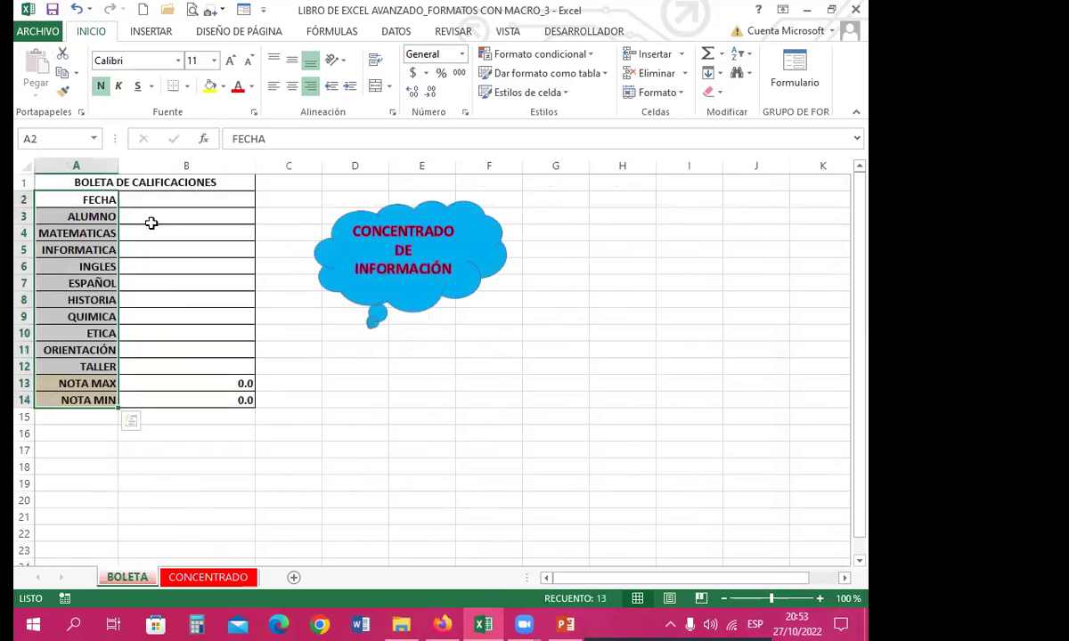
click(104, 423)
click(217, 202)
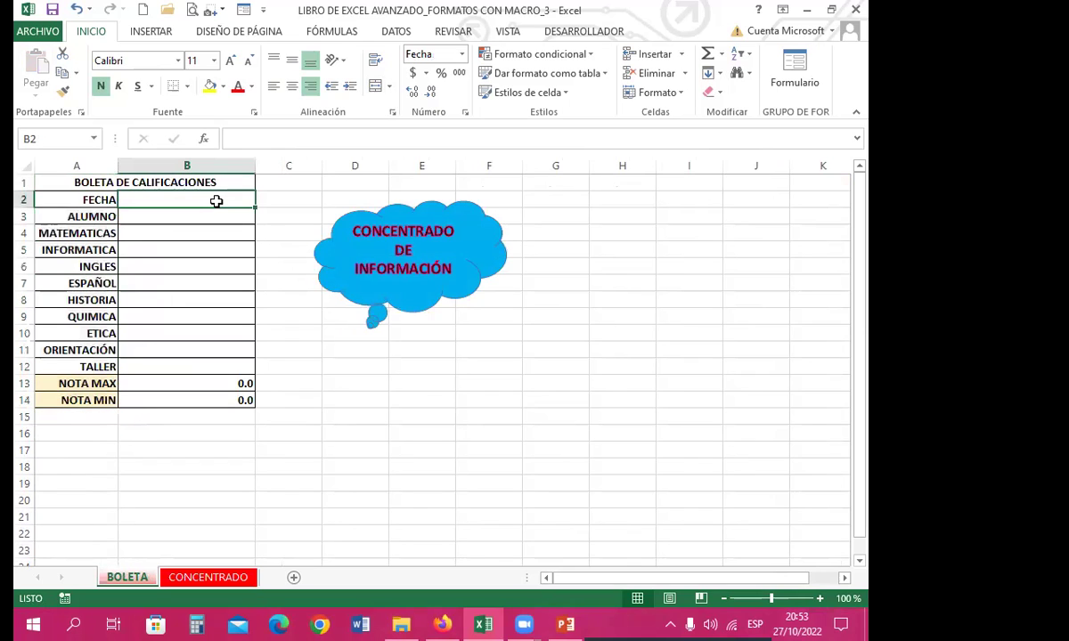
text(MBK)
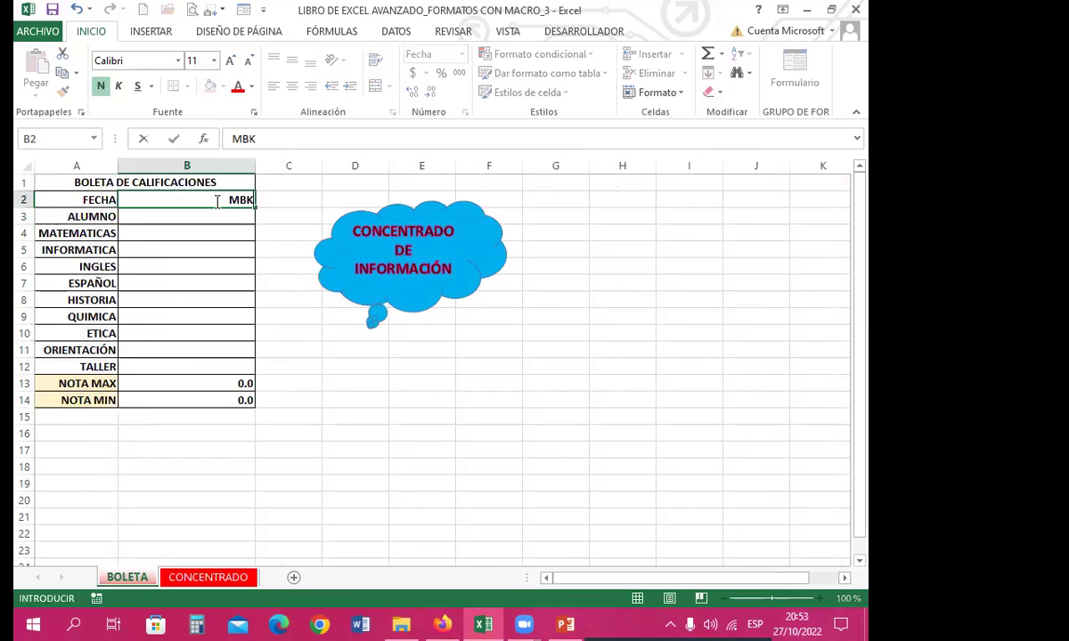
key(Return)
text(NGF)
key(Return)
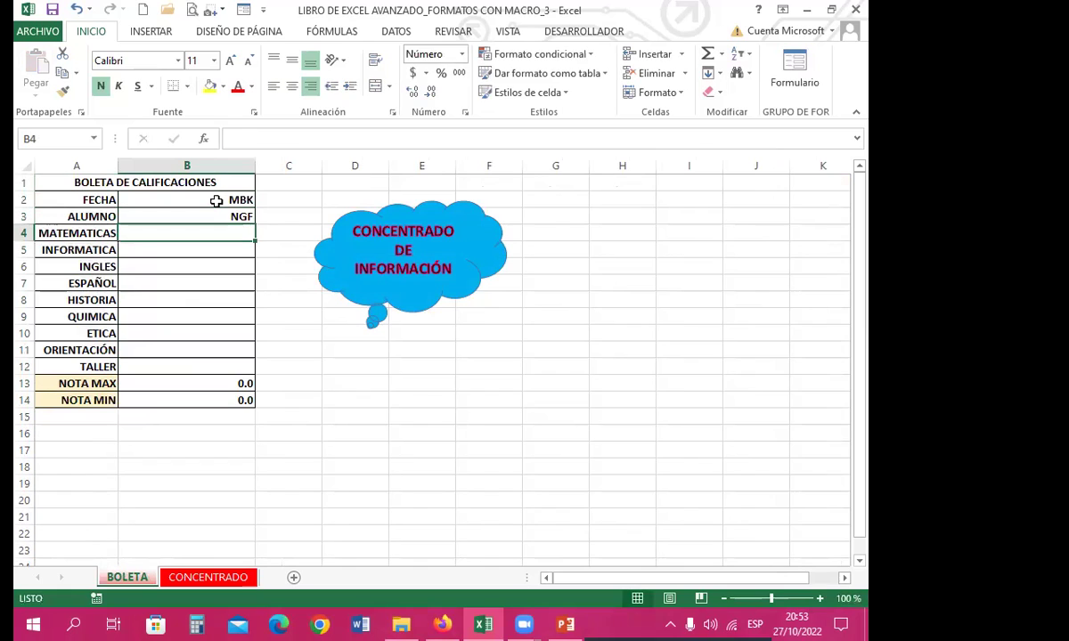
drag(219, 205, 220, 214)
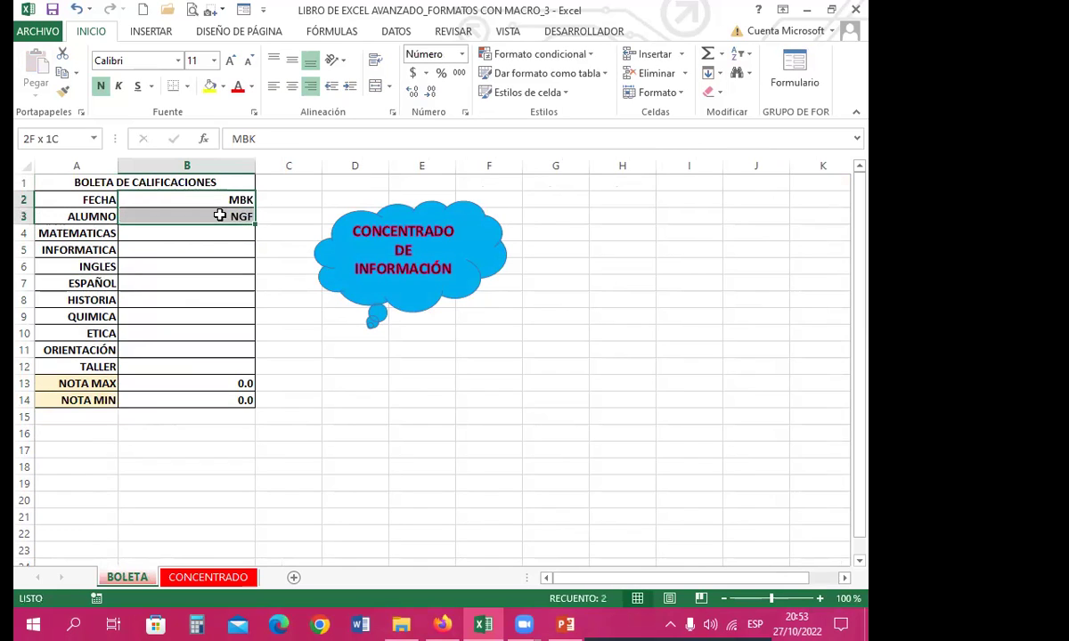
key(Delete)
key(Down)
key(Down)
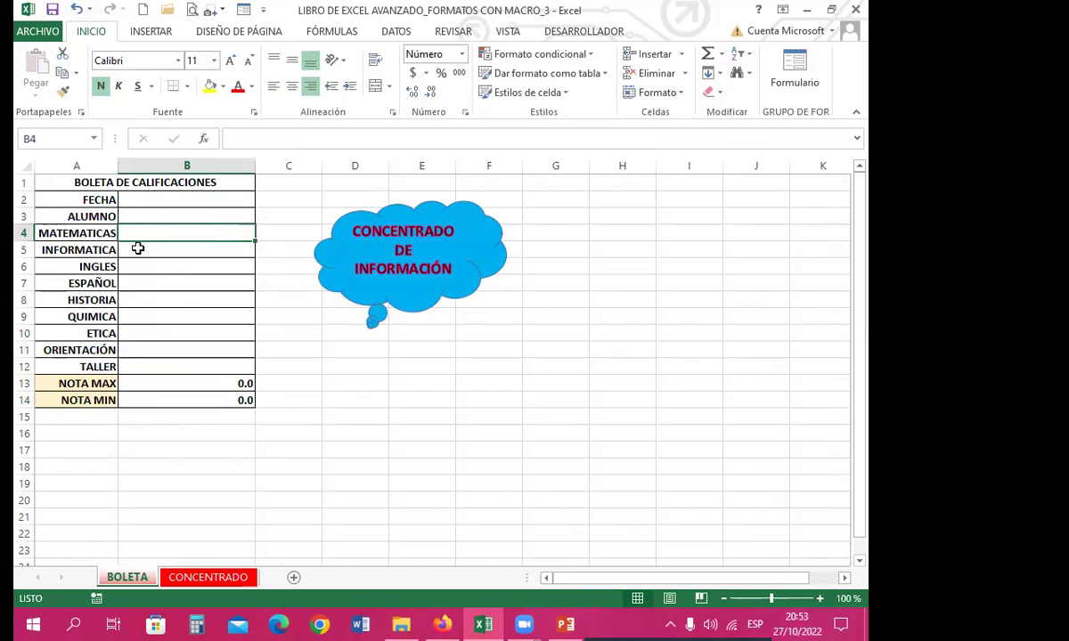
Compare CONCENTRADO's first empty row with BOLETA, and examine the NOTA MAX and NOTA MIN formulas
click(202, 579)
click(62, 215)
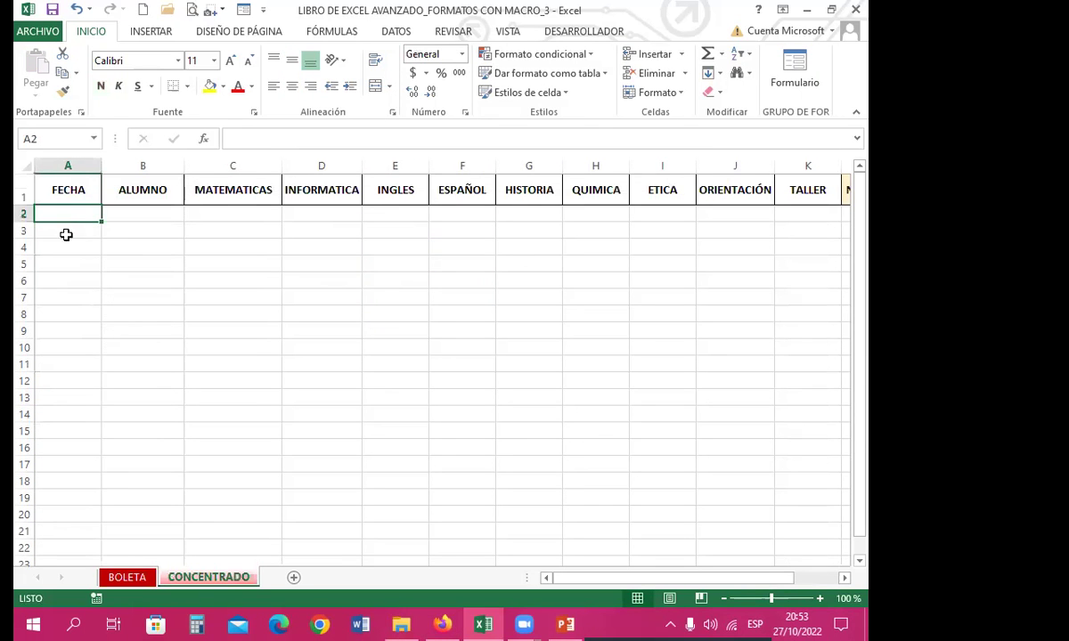
click(127, 577)
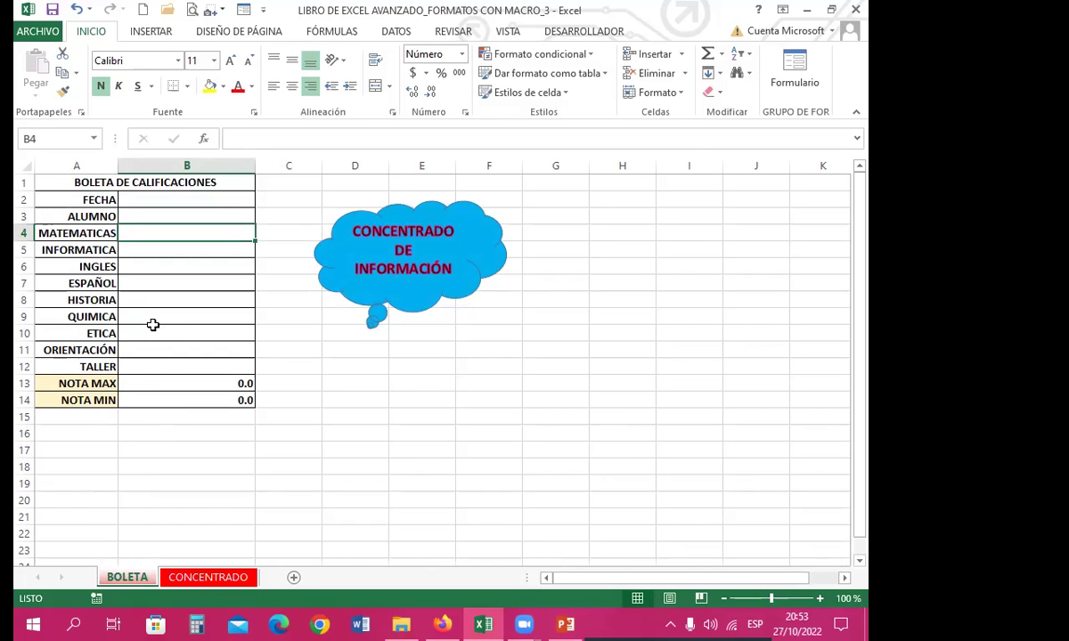
click(155, 383)
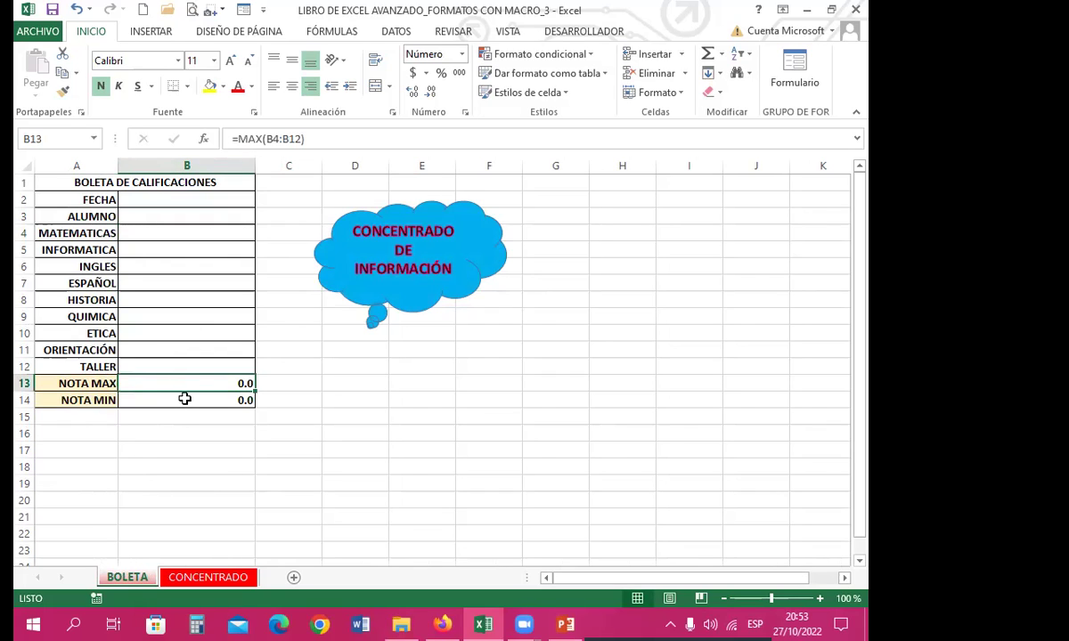
click(185, 399)
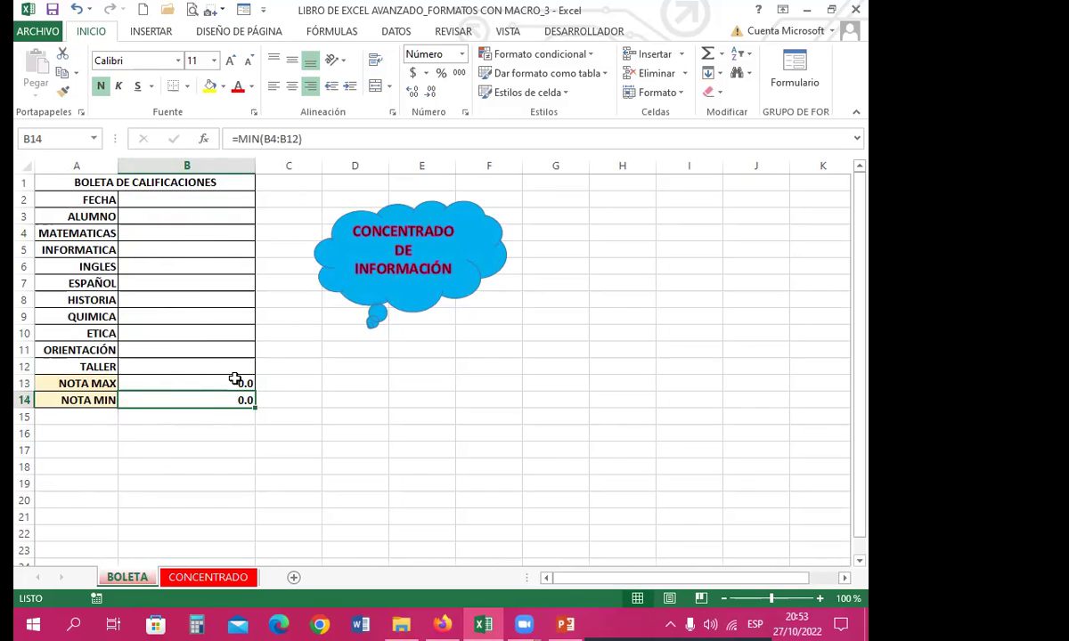
click(212, 309)
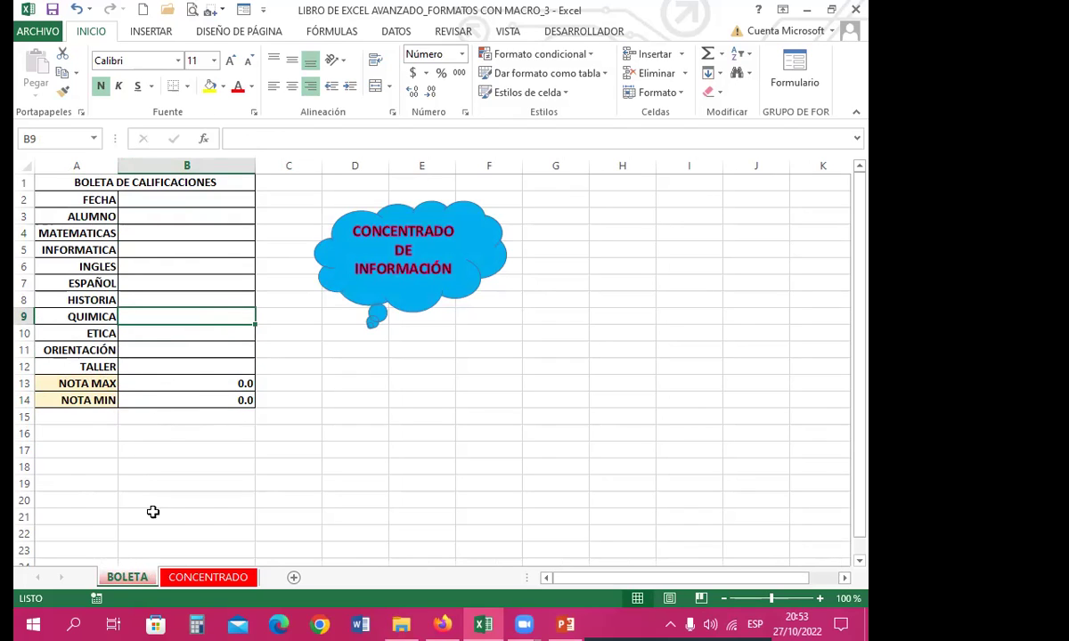
Review how BOLETA's entry cells B2:B12 correspond to the headers and the first data row of CONCENTRADO
click(170, 579)
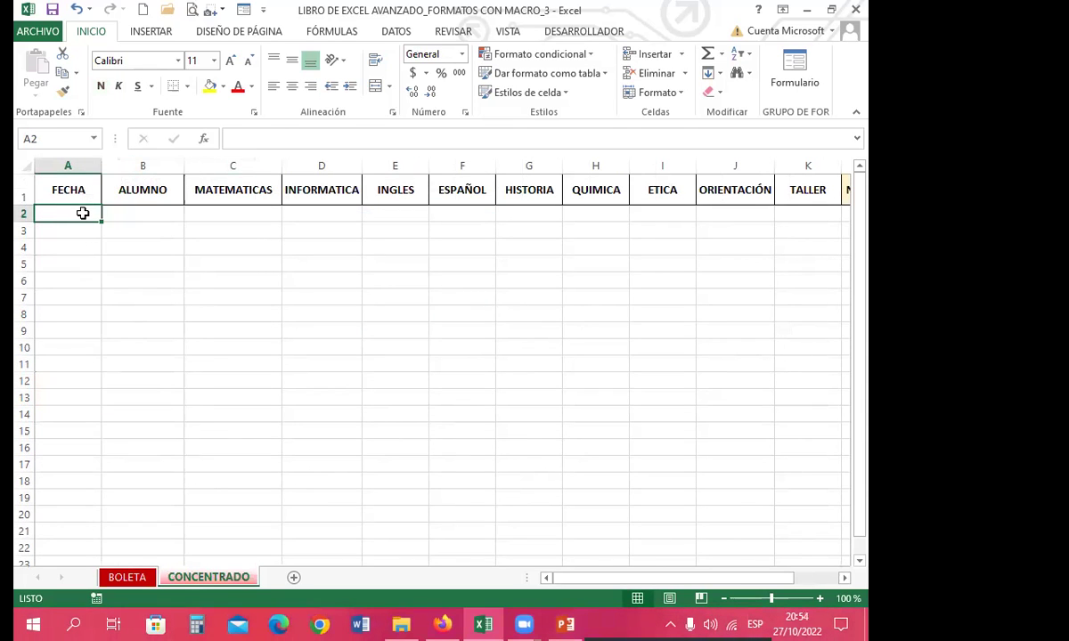
click(126, 578)
click(187, 581)
click(155, 190)
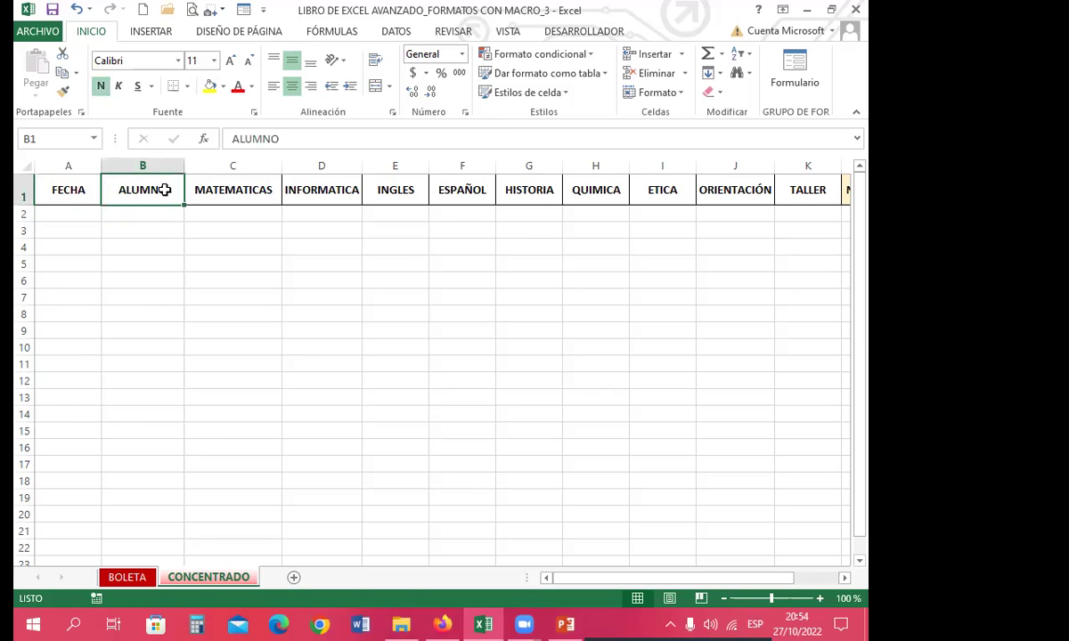
click(150, 577)
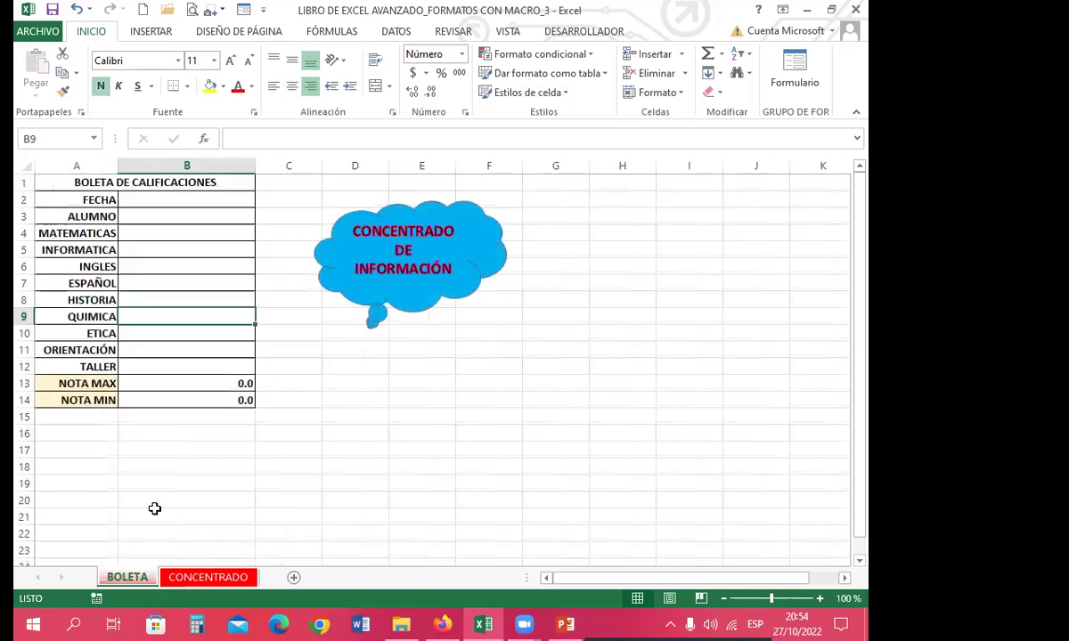
click(200, 431)
click(230, 576)
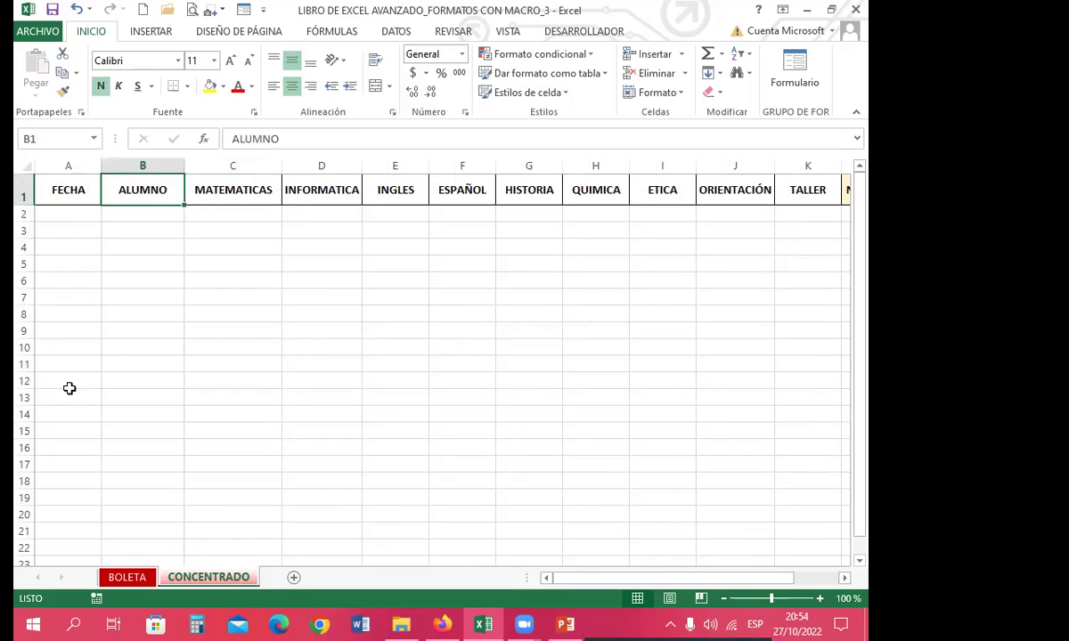
click(70, 215)
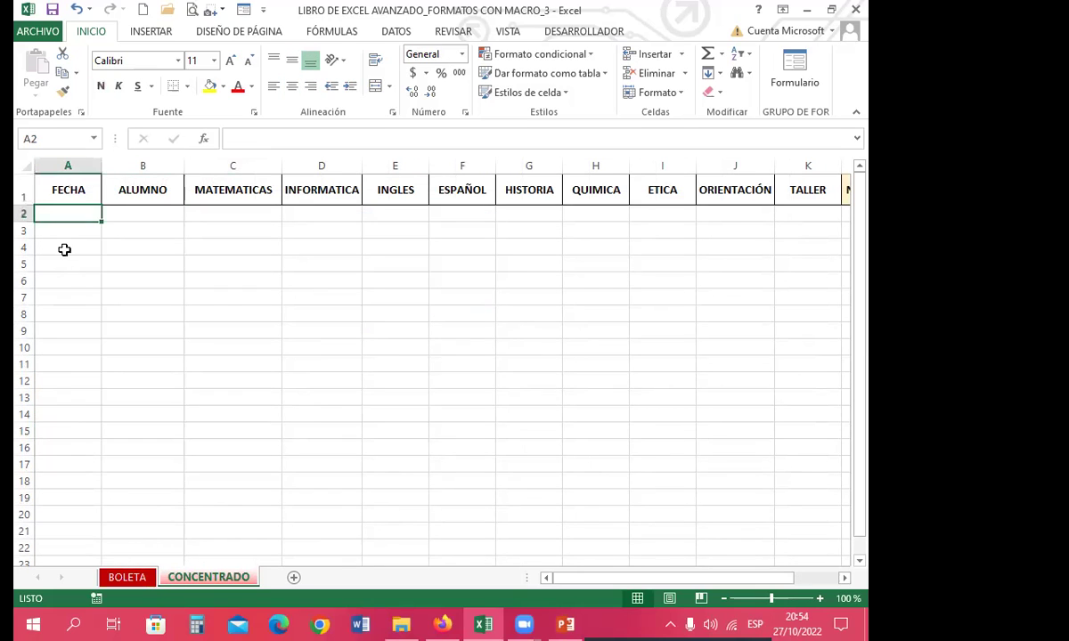
click(128, 577)
drag(196, 199, 191, 365)
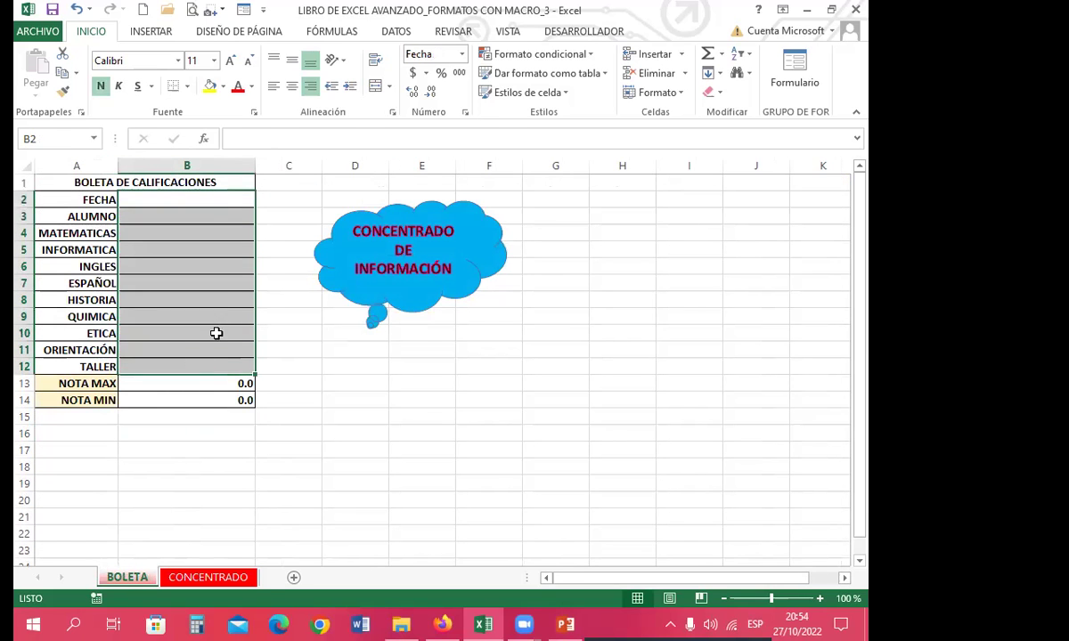
click(192, 199)
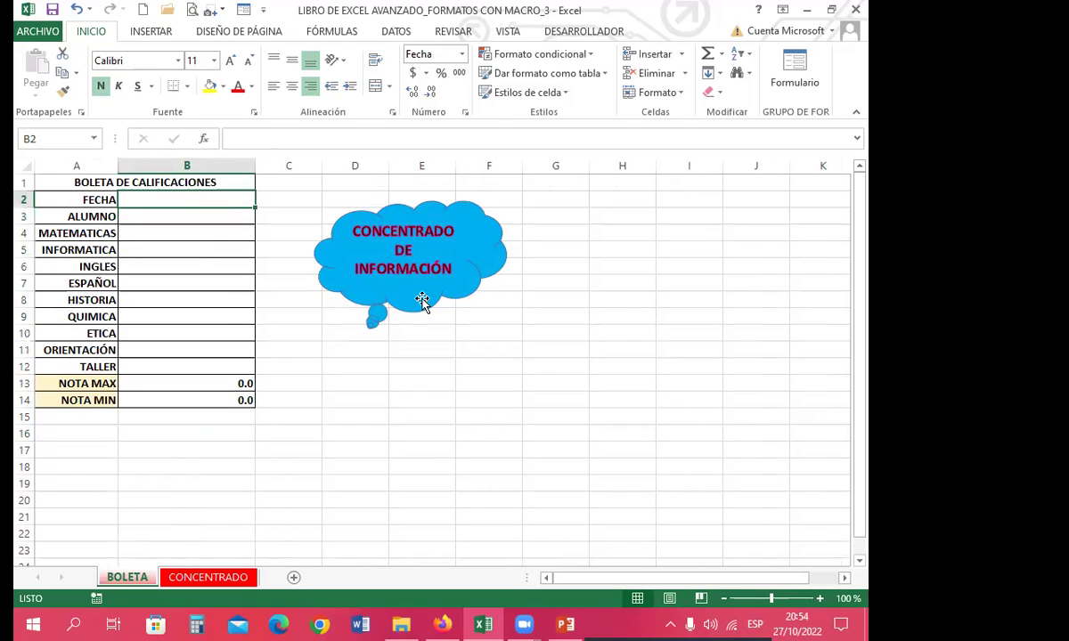
Try adding the line DE ALUMNOS to the text of the cloud callout in BOLETA
click(453, 262)
text(DE ALUMNOS)
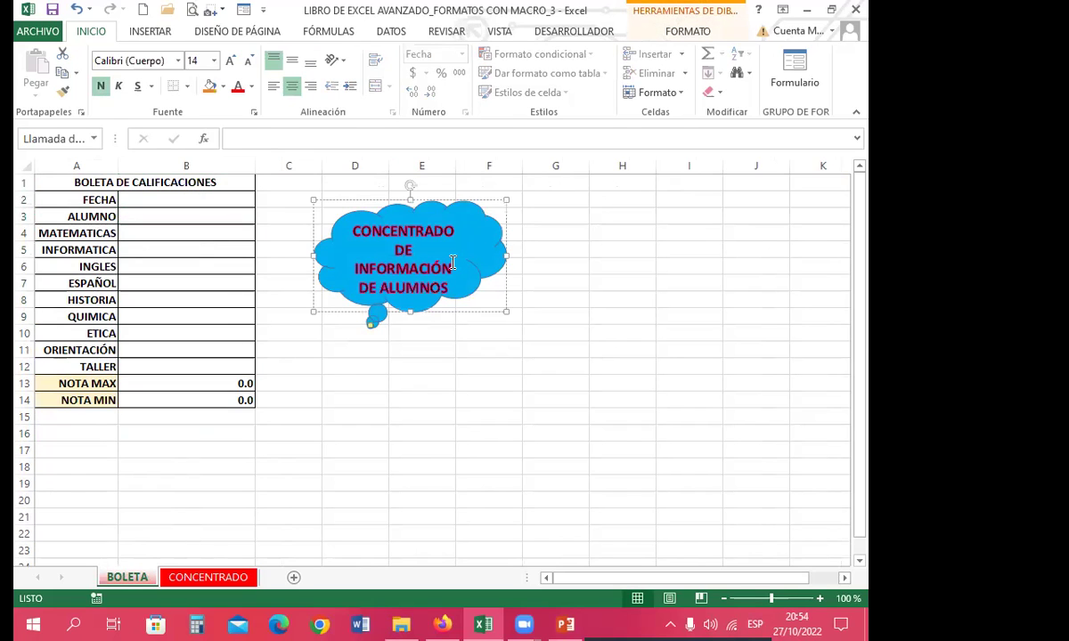
click(436, 356)
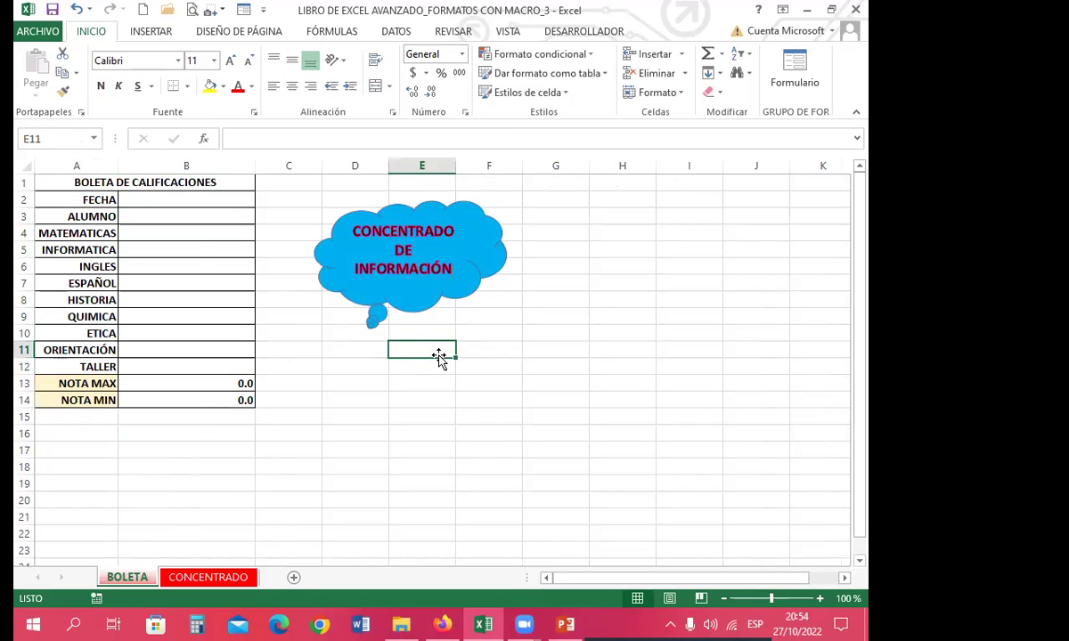
Start recording a macro named CONCENTRADO, stored in this workbook
click(507, 32)
click(819, 94)
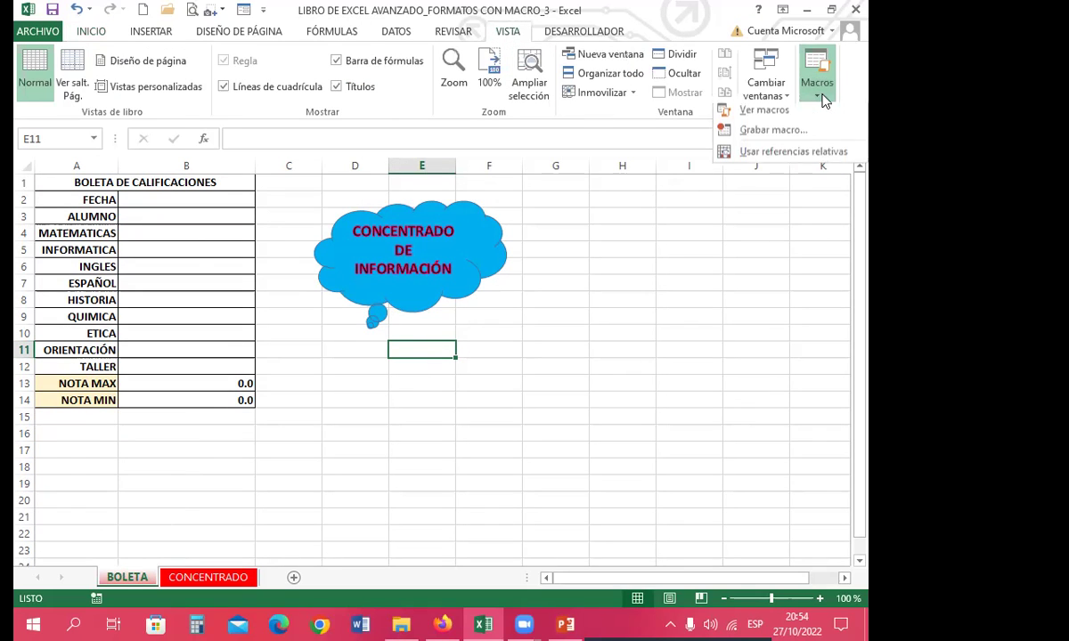
click(773, 136)
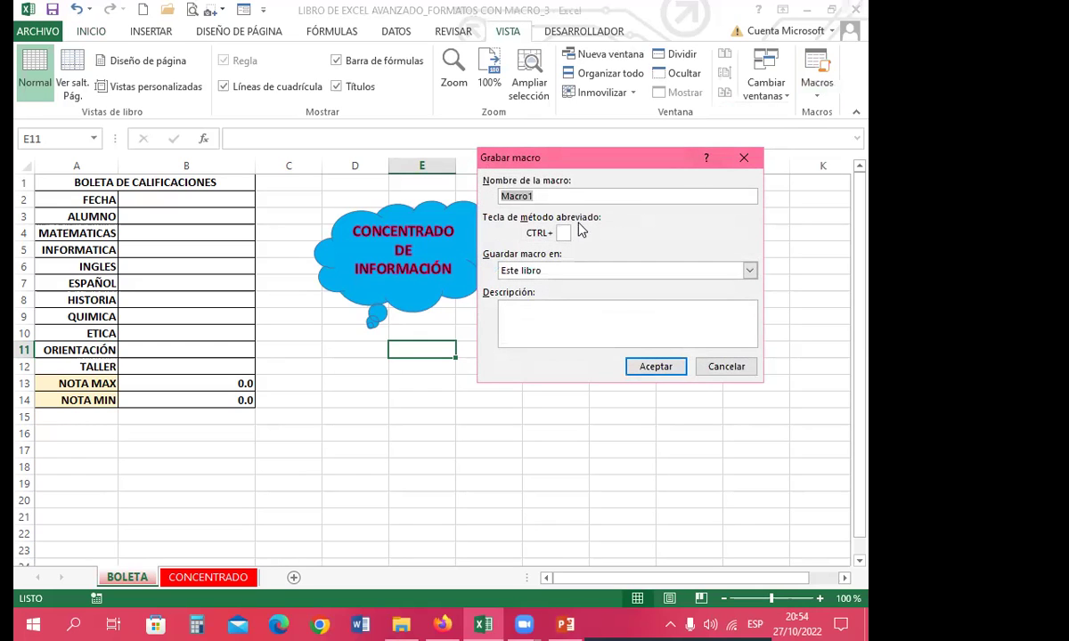
text(CONCENTRADO)
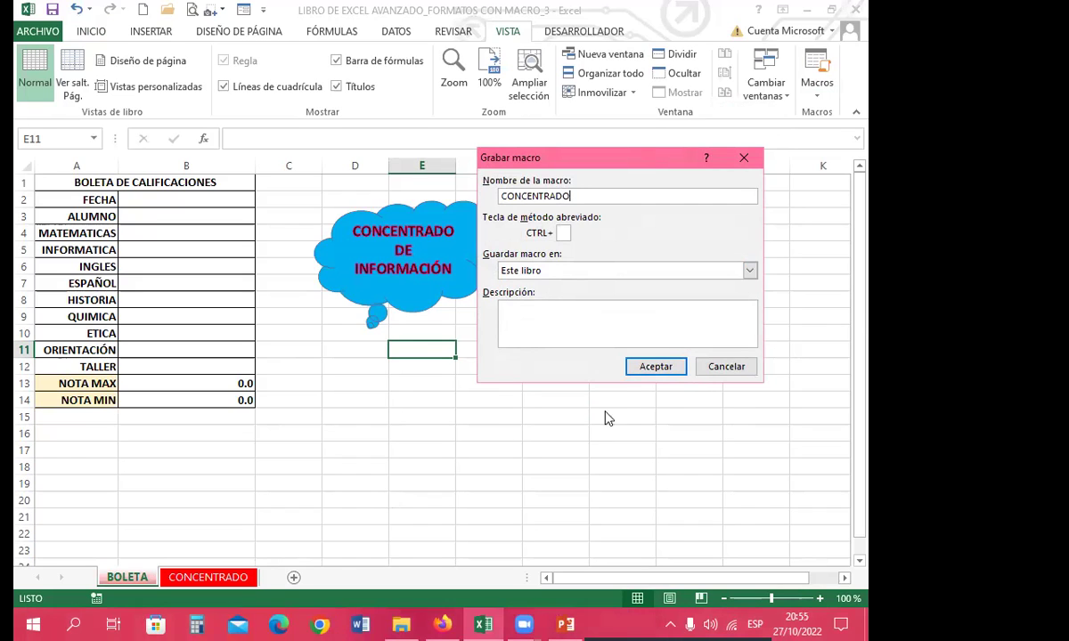
click(660, 369)
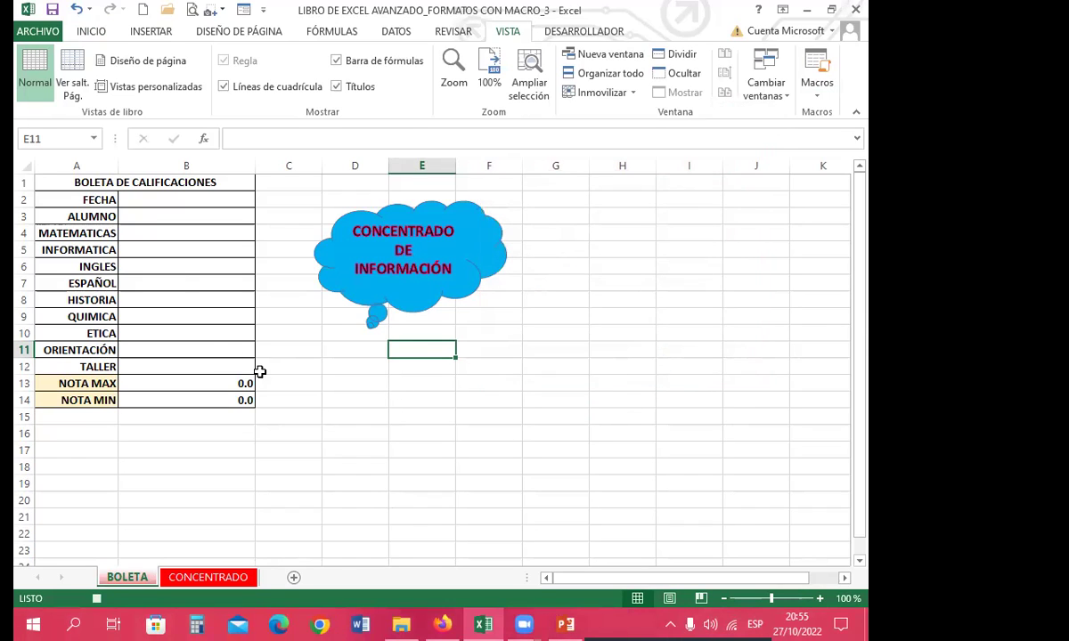
Copy the range B2:B14 from BOLETA and paste it transposed into CONCENTRADO starting at A20
drag(196, 199, 196, 402)
click(91, 31)
click(62, 72)
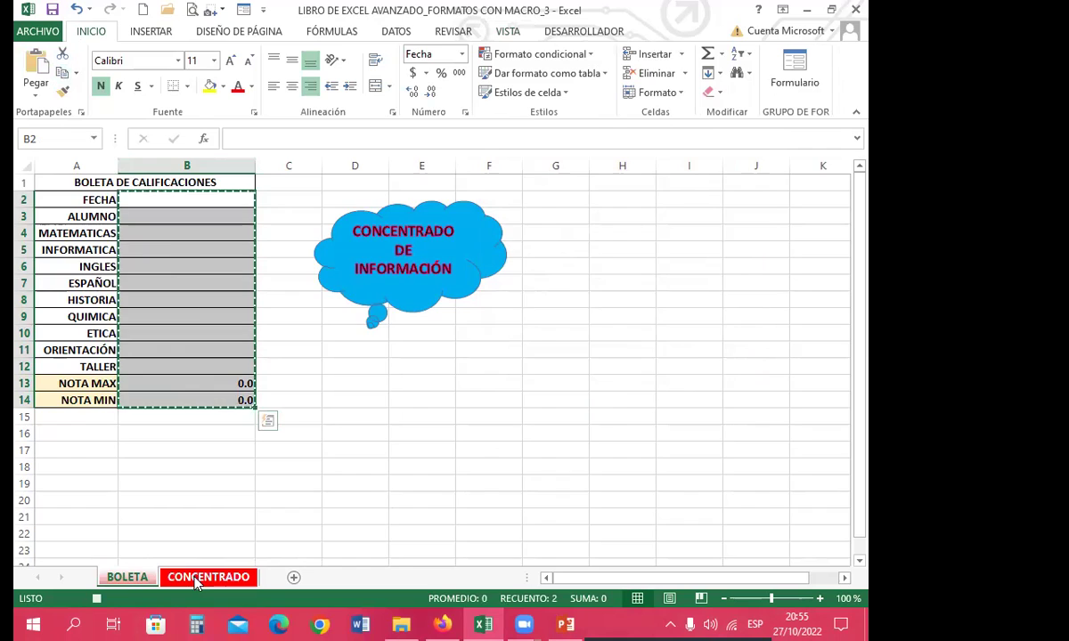
click(208, 577)
scroll(82, 501, down, 1)
scroll(79, 496, down, 4)
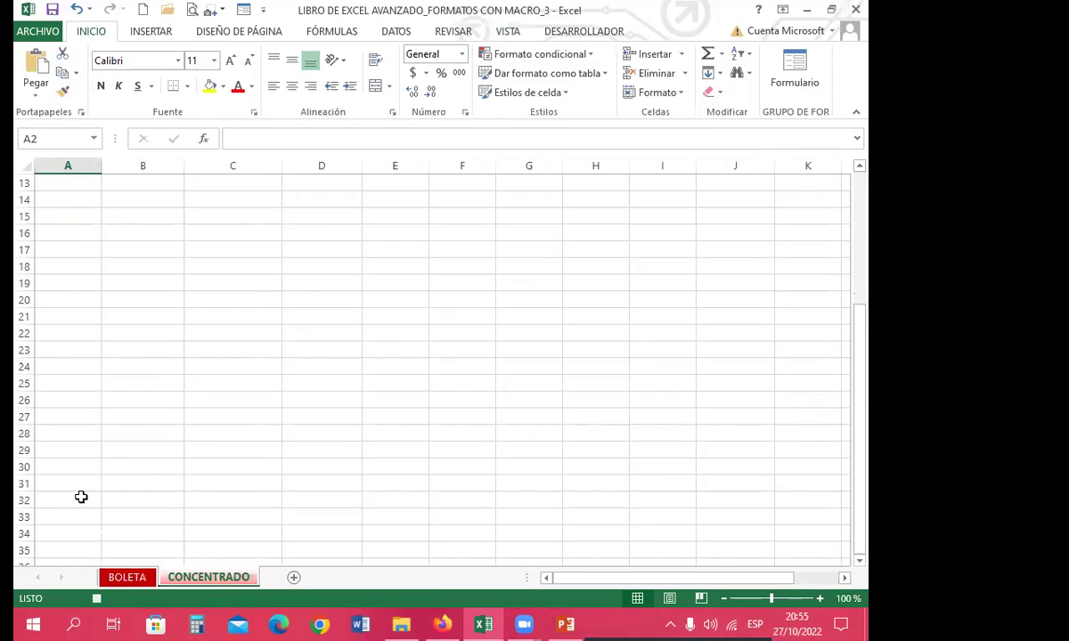
click(48, 299)
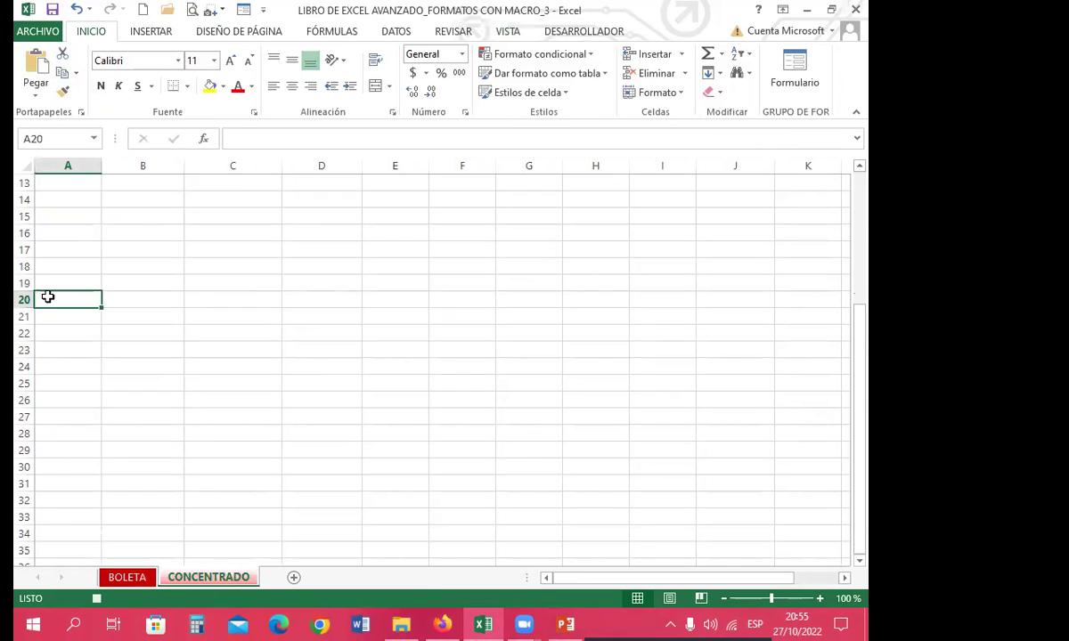
click(36, 96)
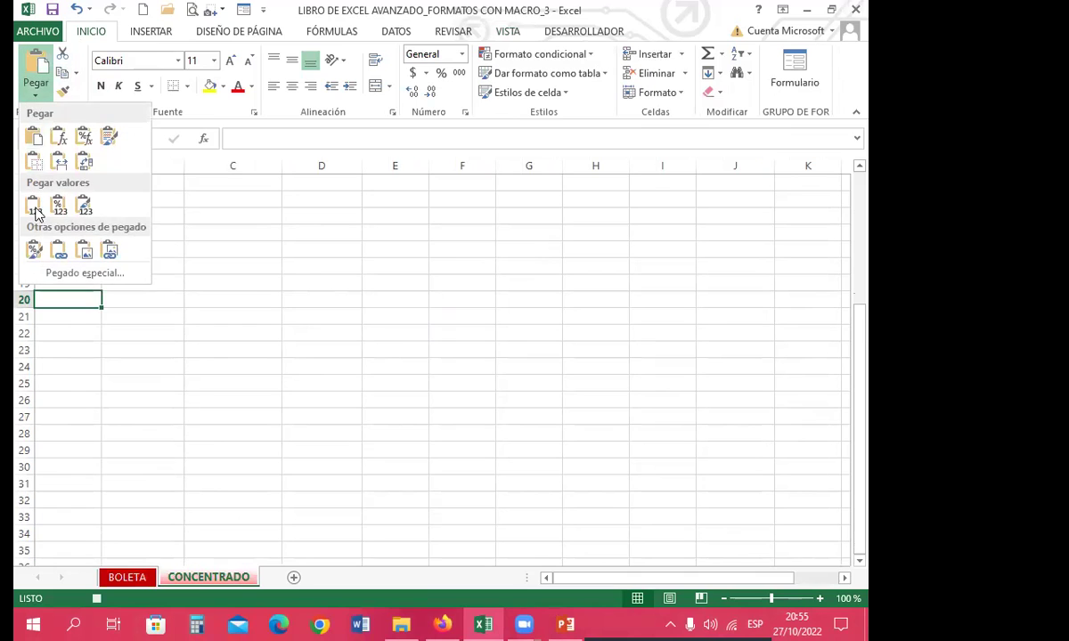
click(64, 270)
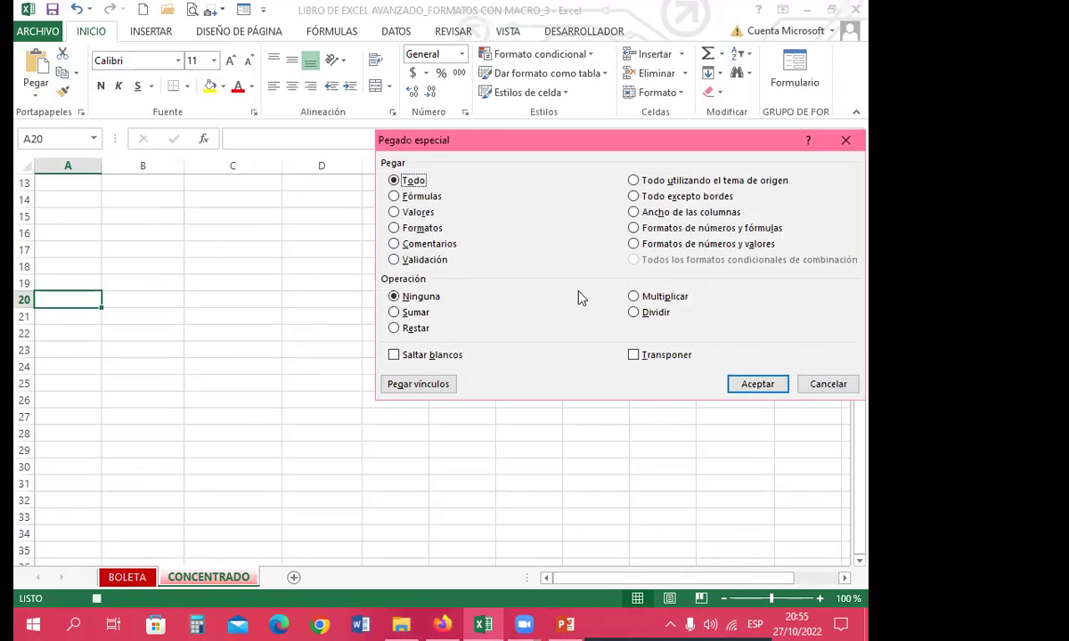
click(633, 354)
click(757, 383)
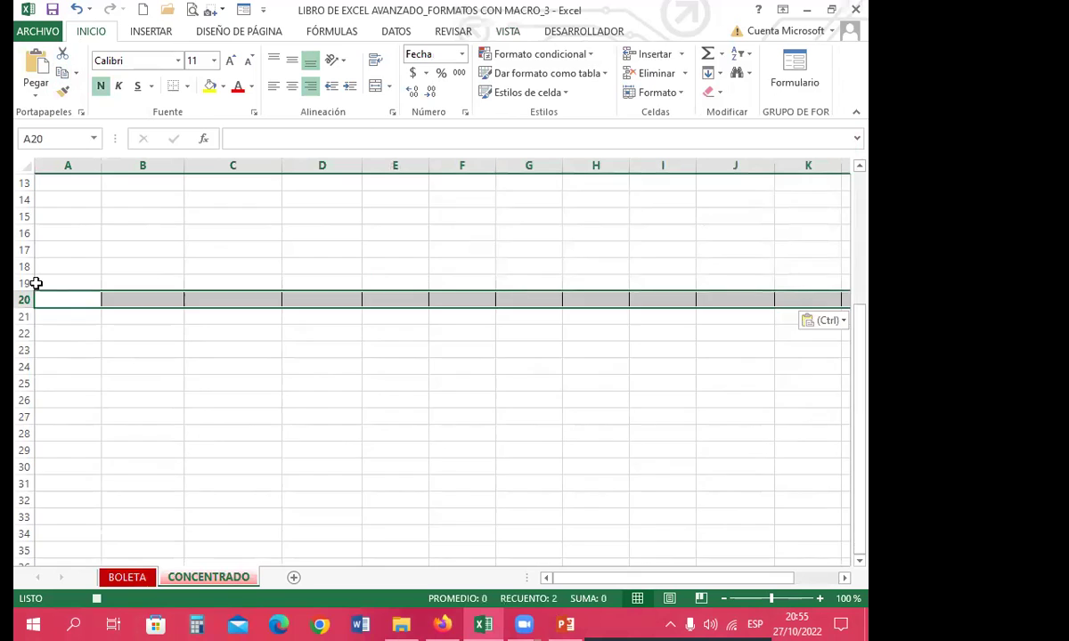
Sort the range A1:M20 of CONCENTRADO by ALUMNO from A to Z, treating the first row as headers, and select A2
scroll(34, 267, up, 4)
drag(58, 190, 862, 475)
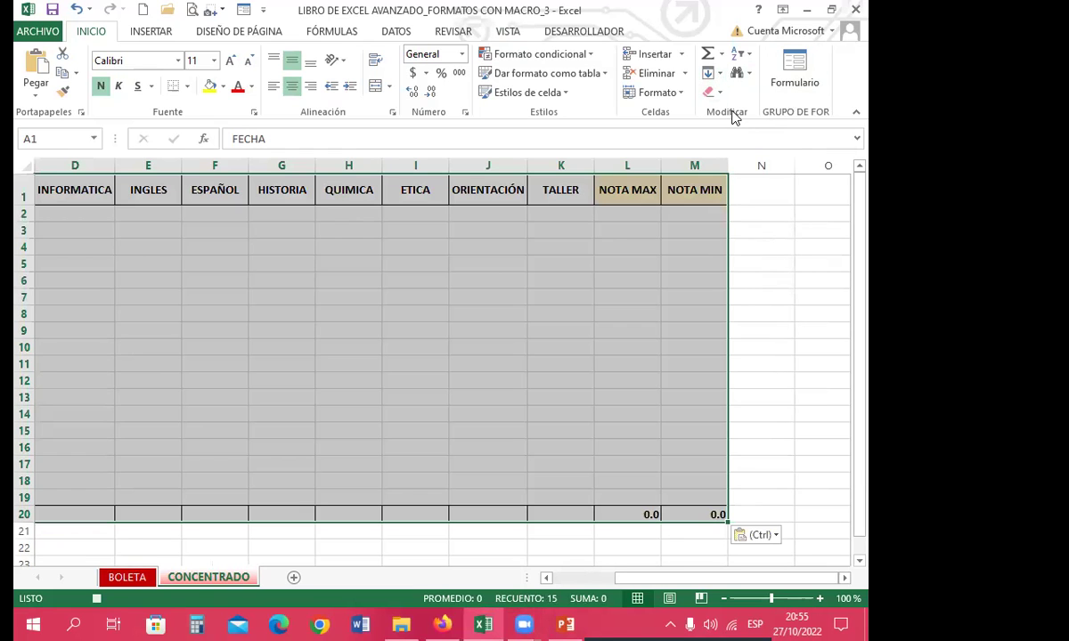
click(749, 76)
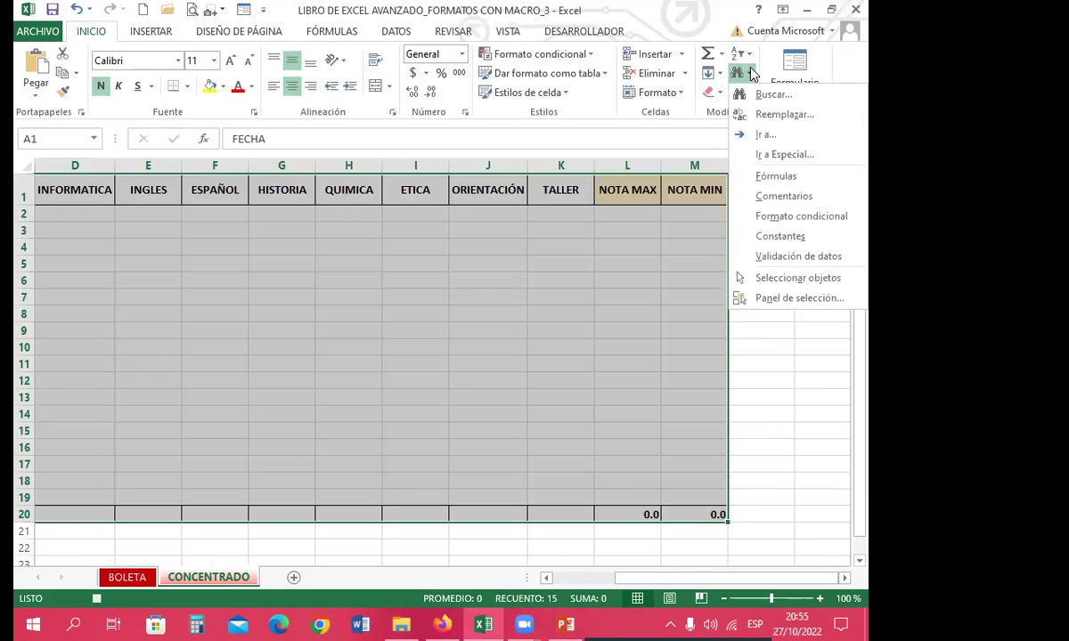
click(740, 55)
click(740, 54)
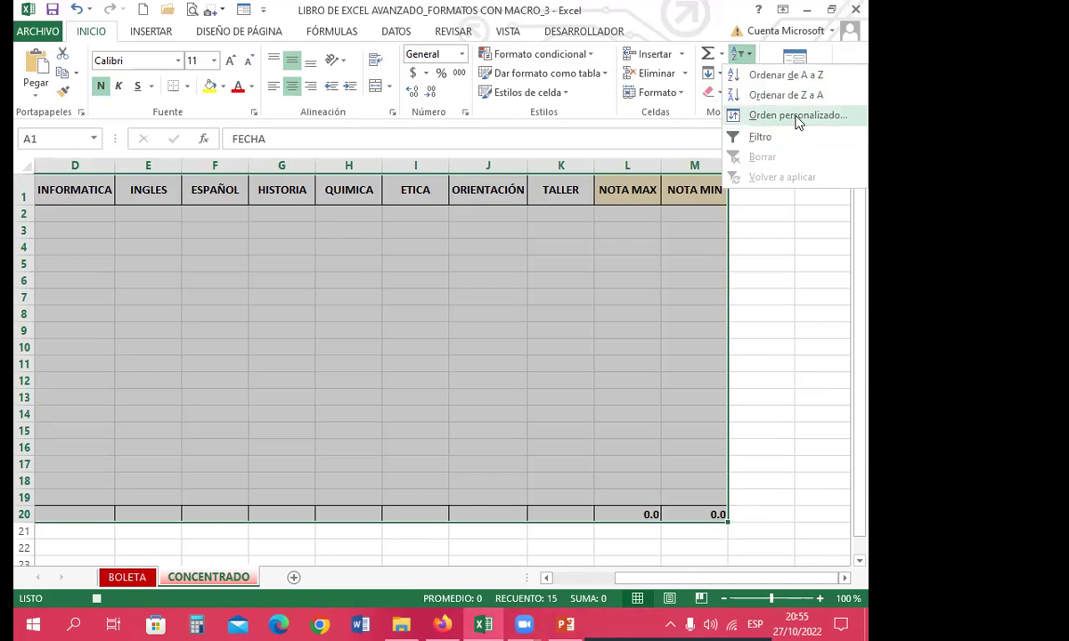
click(798, 116)
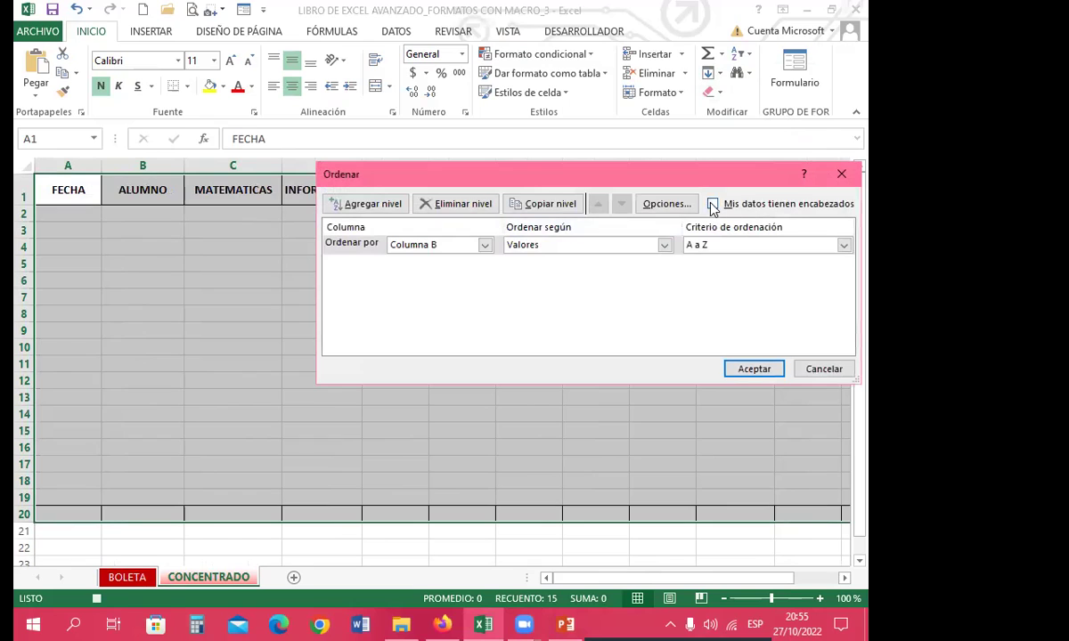
click(713, 205)
click(485, 246)
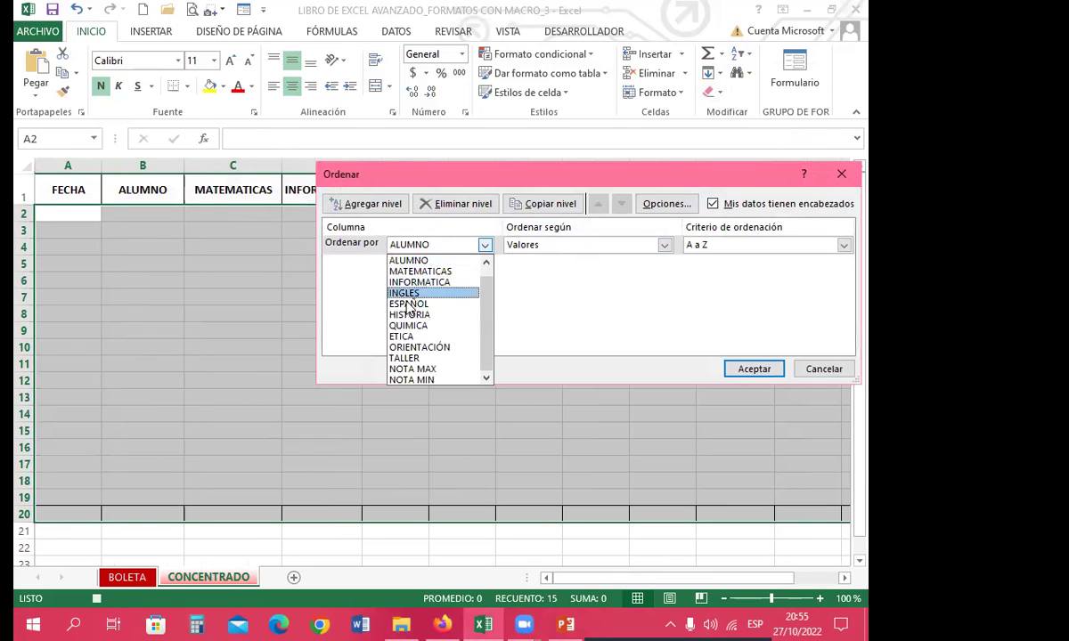
click(415, 260)
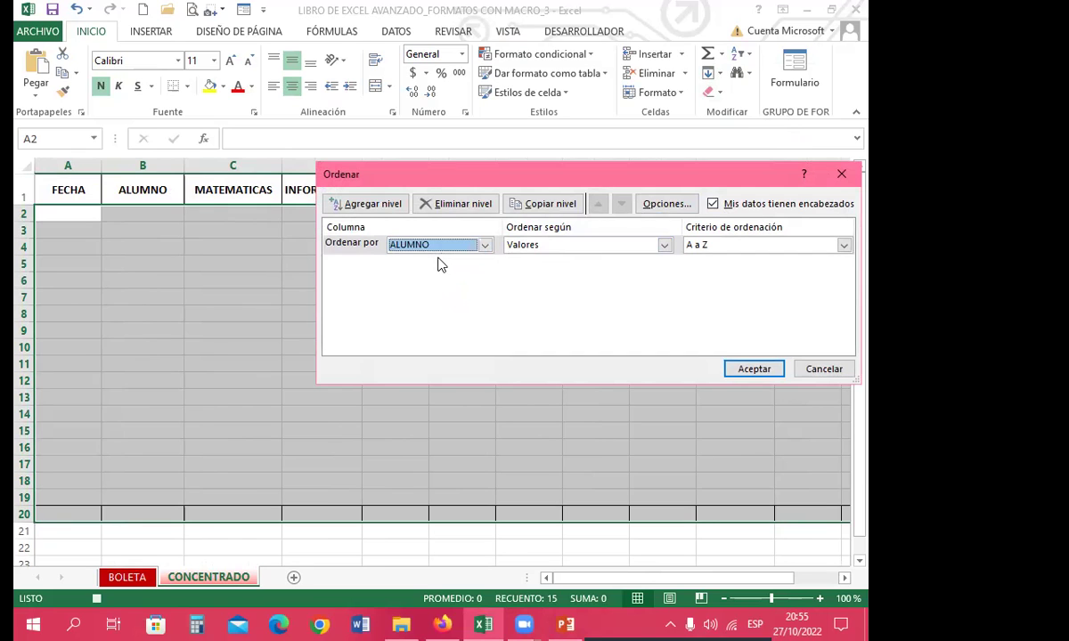
click(753, 369)
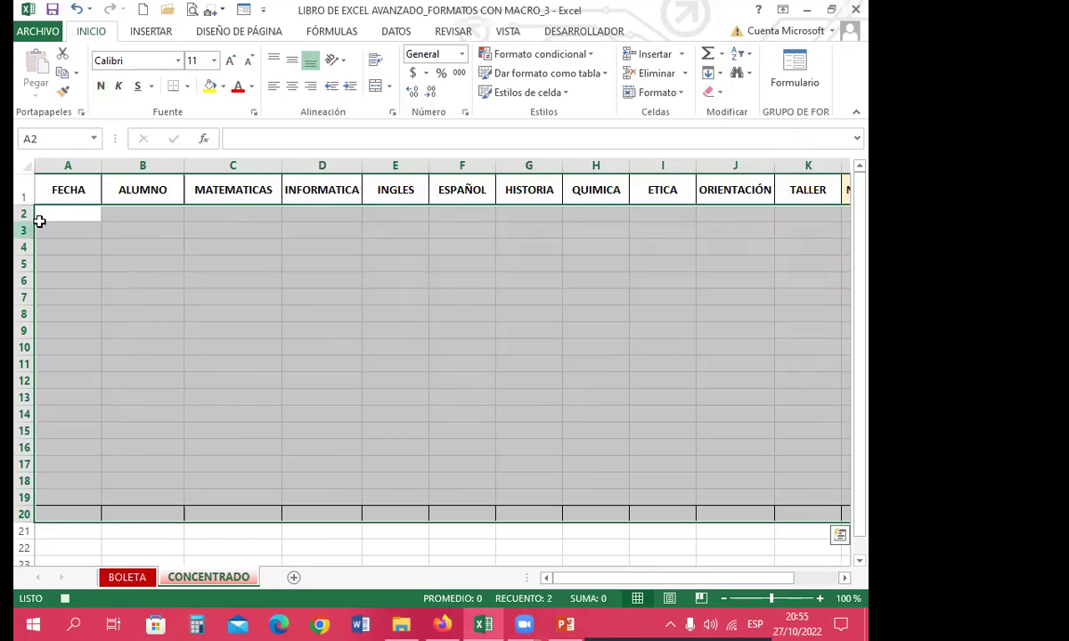
click(80, 214)
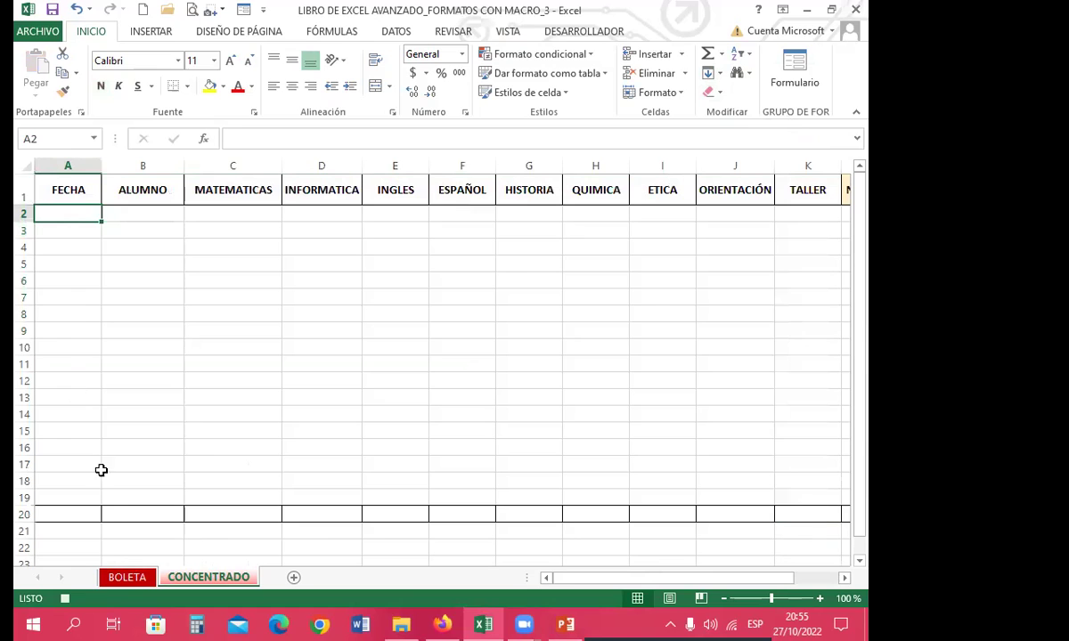
Clear the entries in B2:B12 of the BOLETA sheet, select B2 and stop the macro recording
click(134, 581)
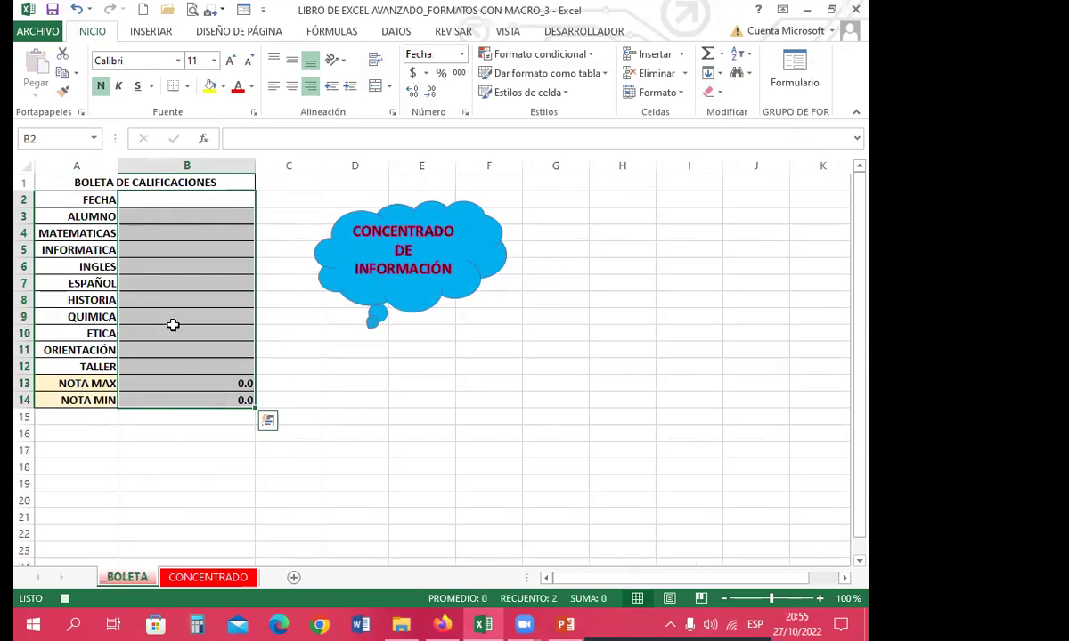
drag(177, 204, 178, 359)
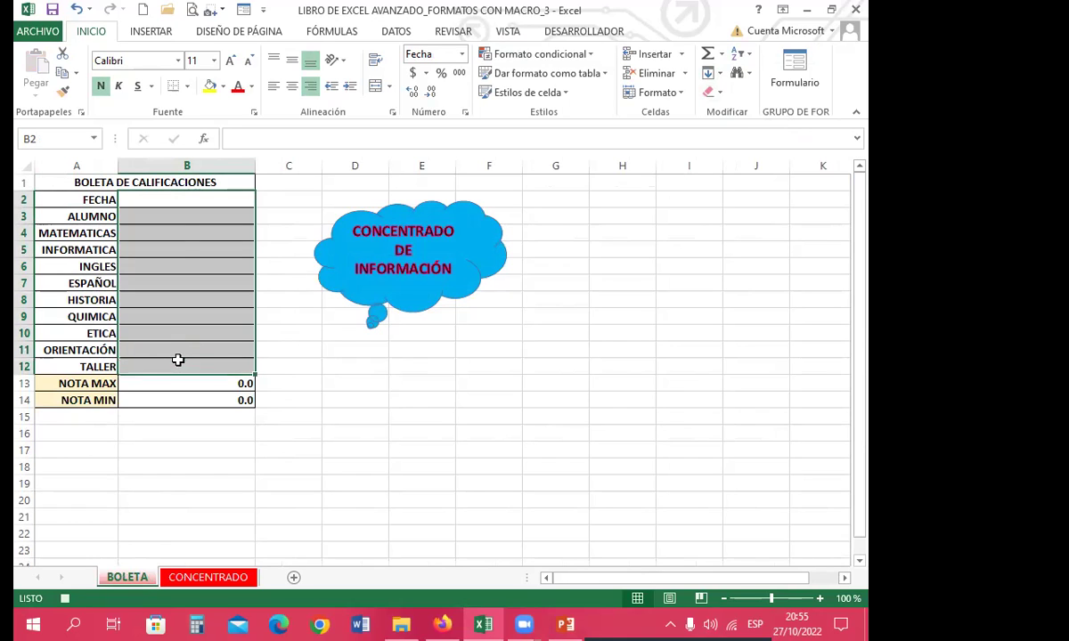
click(179, 200)
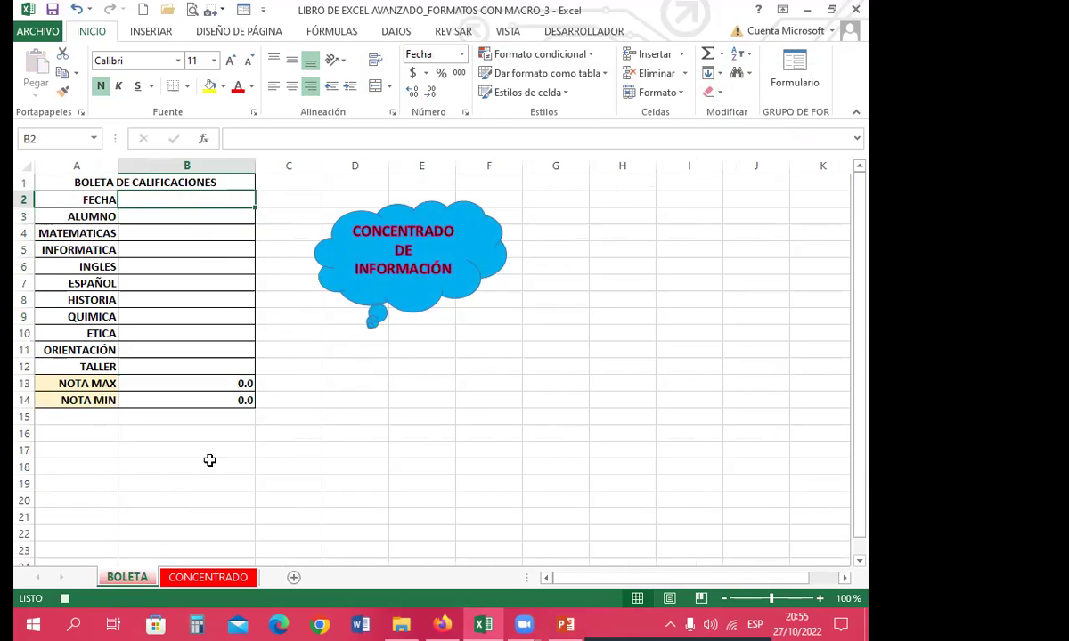
click(350, 472)
Fill in BOLETA with FECHA 1/1/2022, the student's first name, MATEMATICAS 8, INFORMATICA 5 and INGLES 7
click(144, 199)
text(1/1/2022)
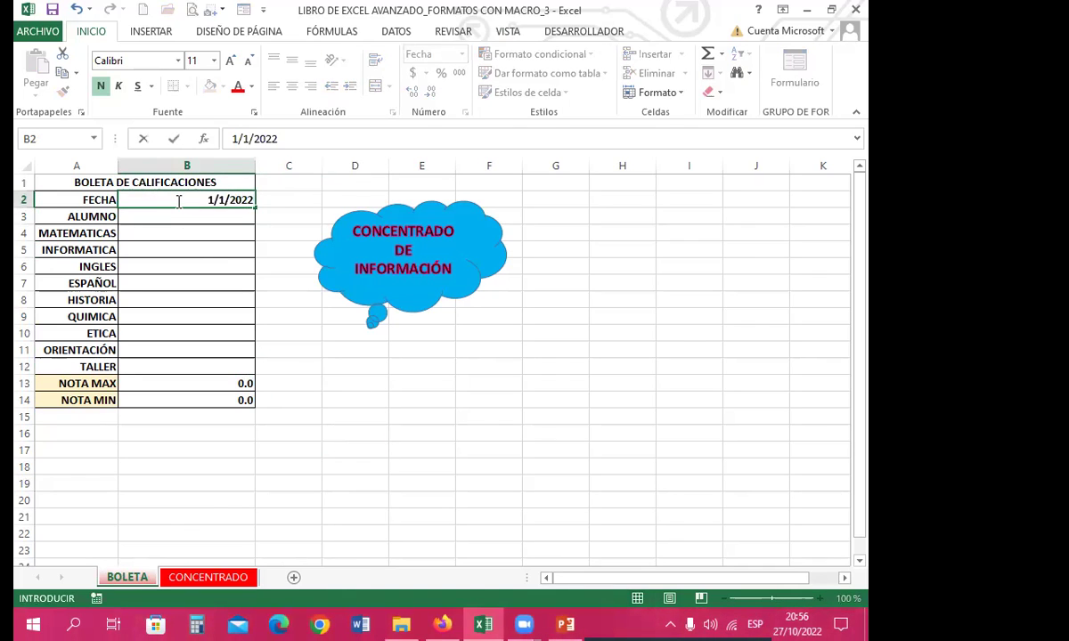
key(Return)
text(CARLOS)
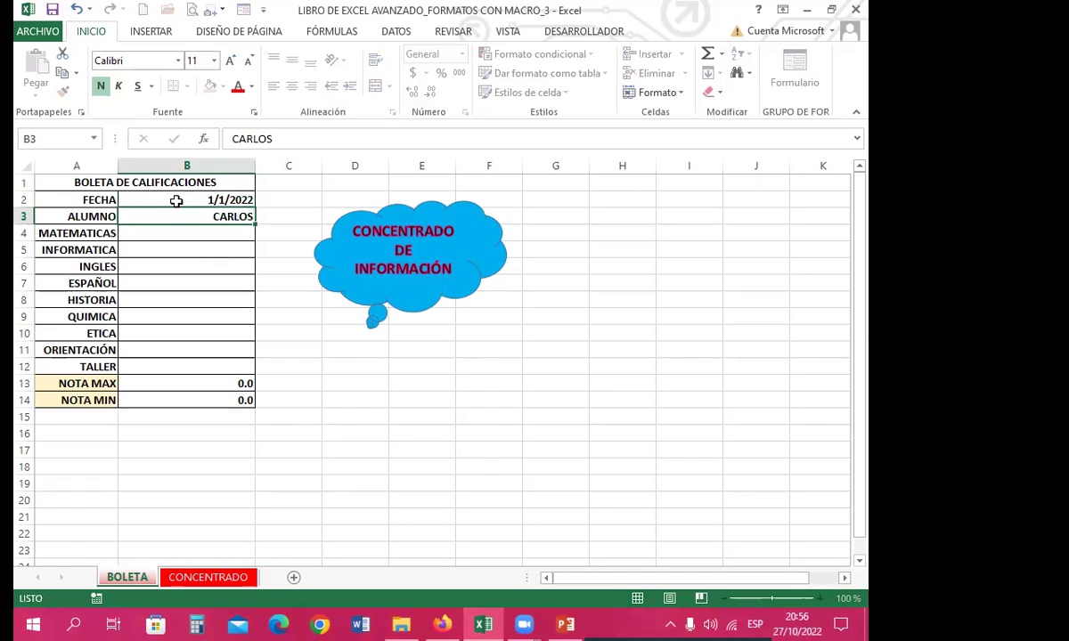
key(Return)
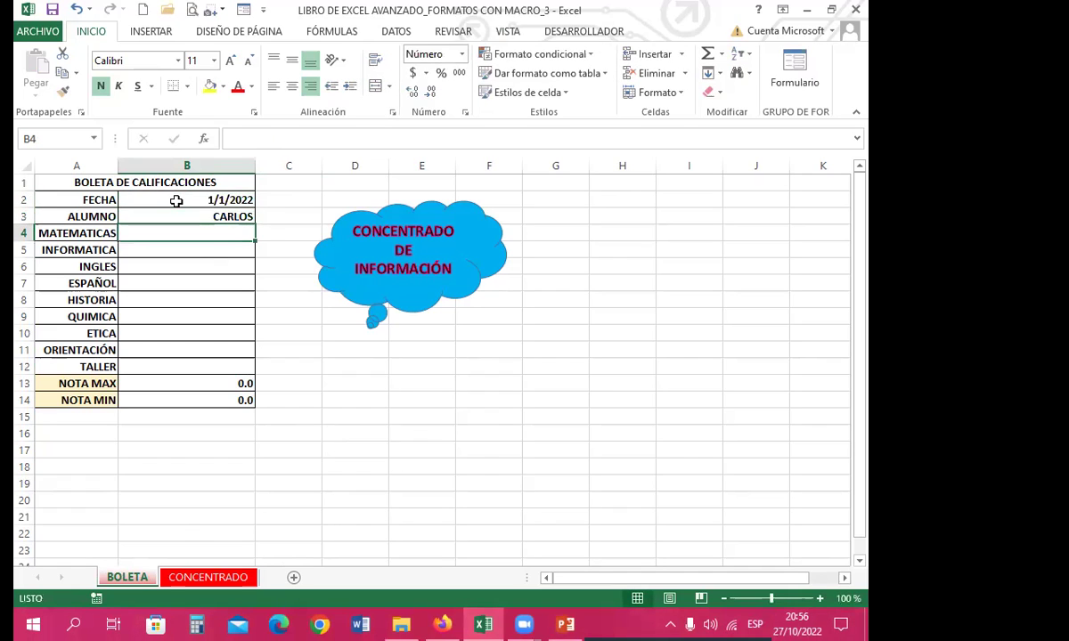
text(8)
key(Return)
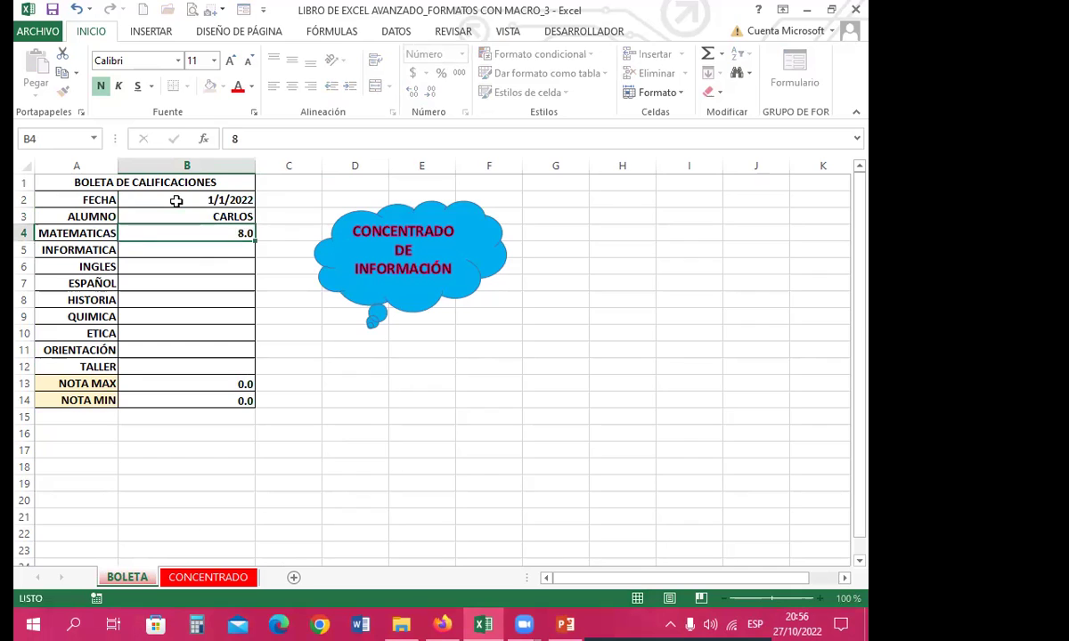
text(5)
key(Return)
text(7)
key(Return)
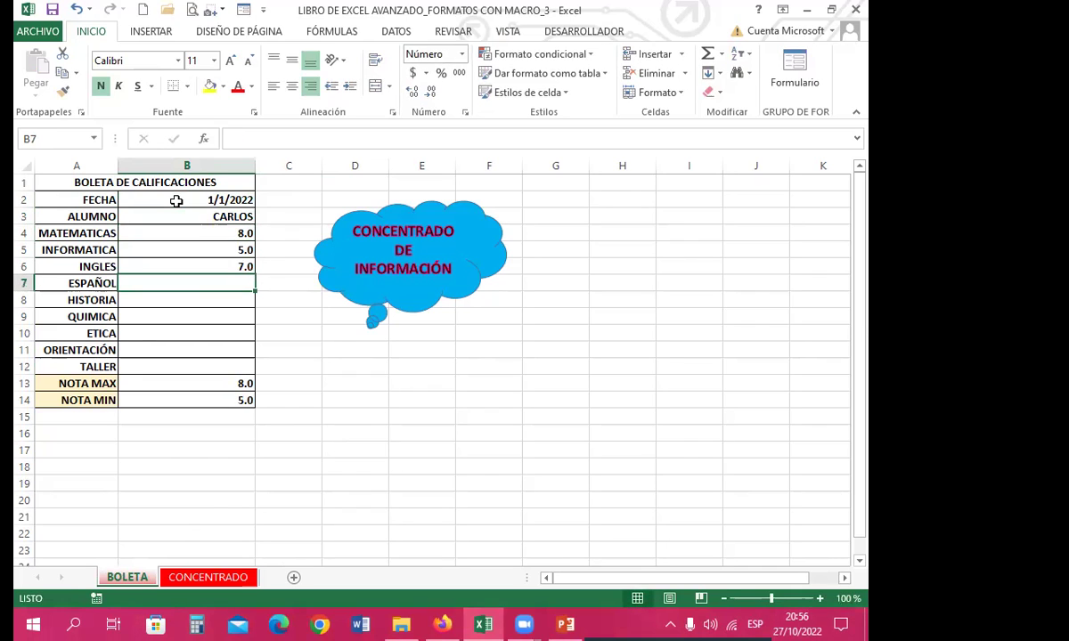
Enter the remaining BOLETA grades: ESPAÑOL 8, HISTORIA 9, QUIMICA 8, ETICA 7, ORIENTACIÓN 5 and TALLER 7
text(8)
key(Return)
text(9)
key(Return)
text(8)
key(Return)
text(7)
key(Return)
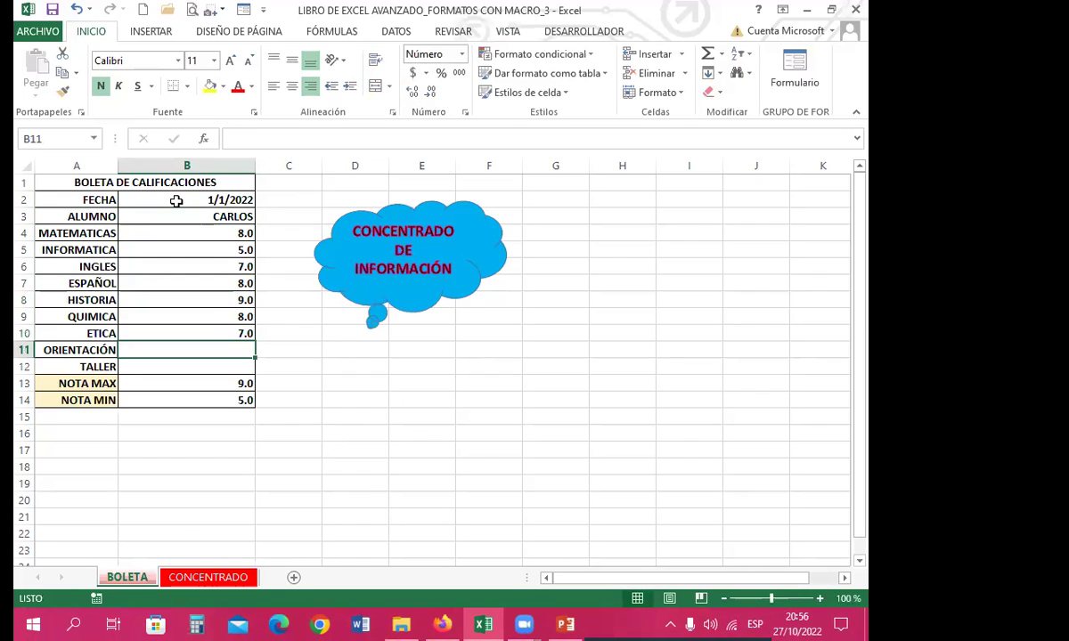
text(5)
key(Return)
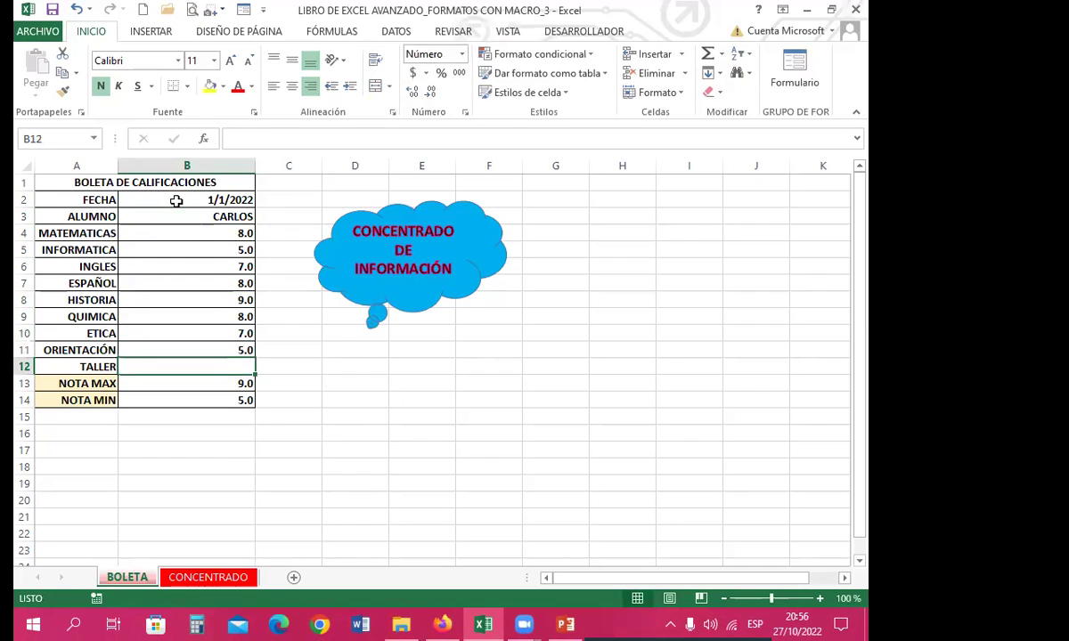
text(7)
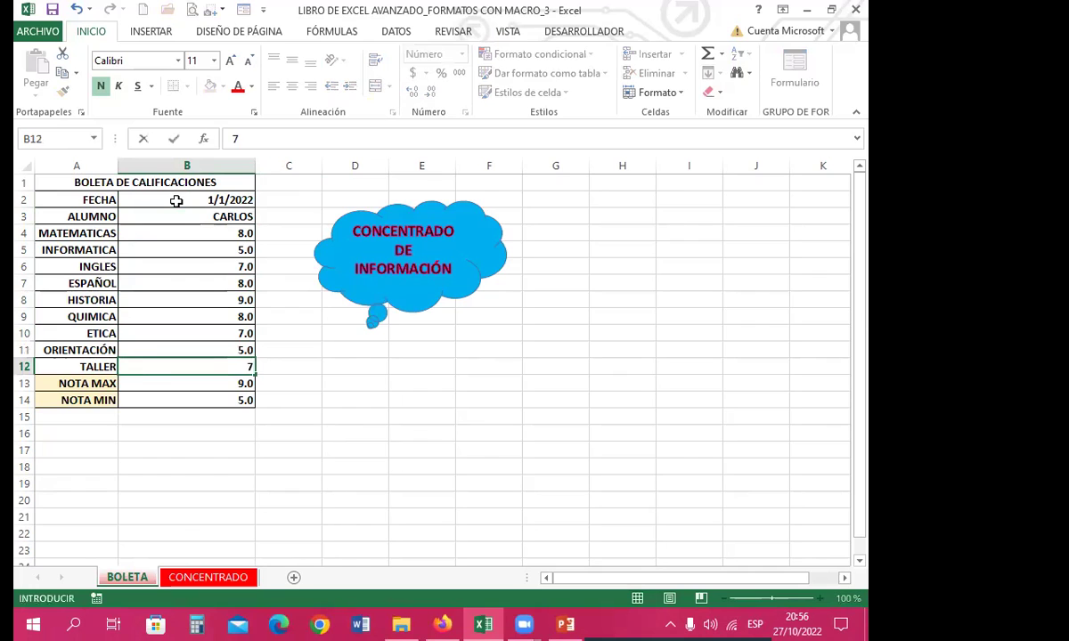
key(Return)
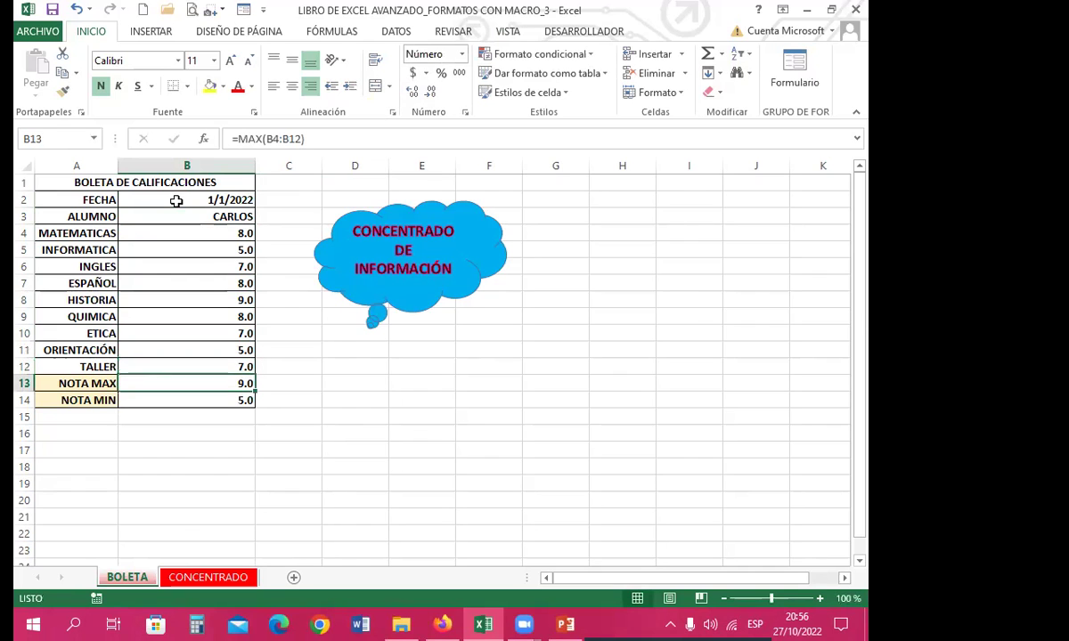
Assign the CONCENTRADO macro to the cloud callout and run it from there, checking the transferred record in the CONCENTRADO sheet
right_click(404, 285)
click(438, 502)
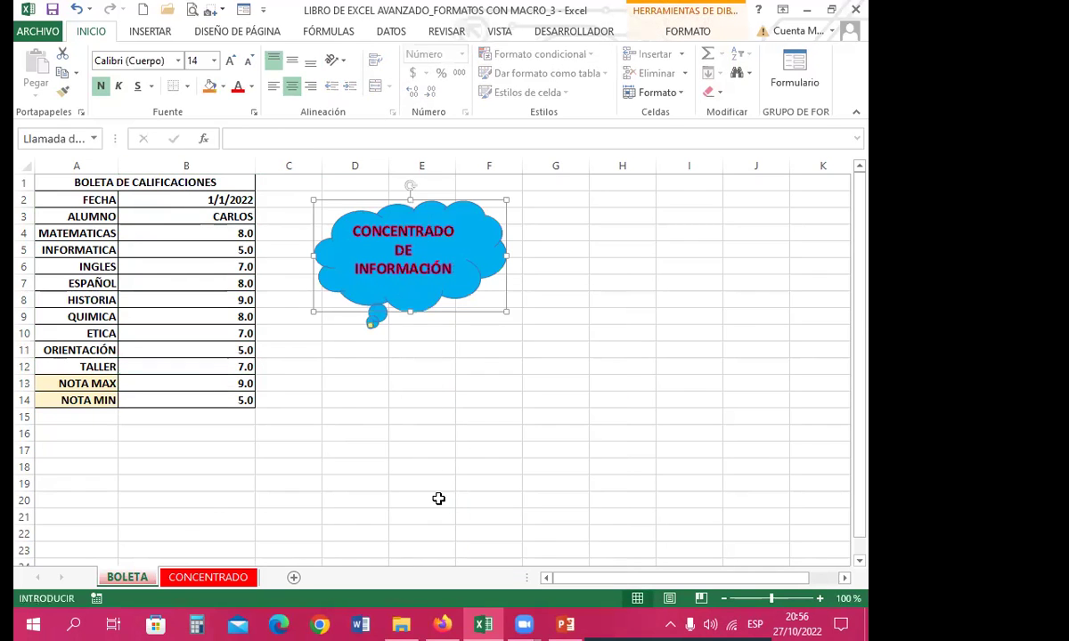
click(272, 374)
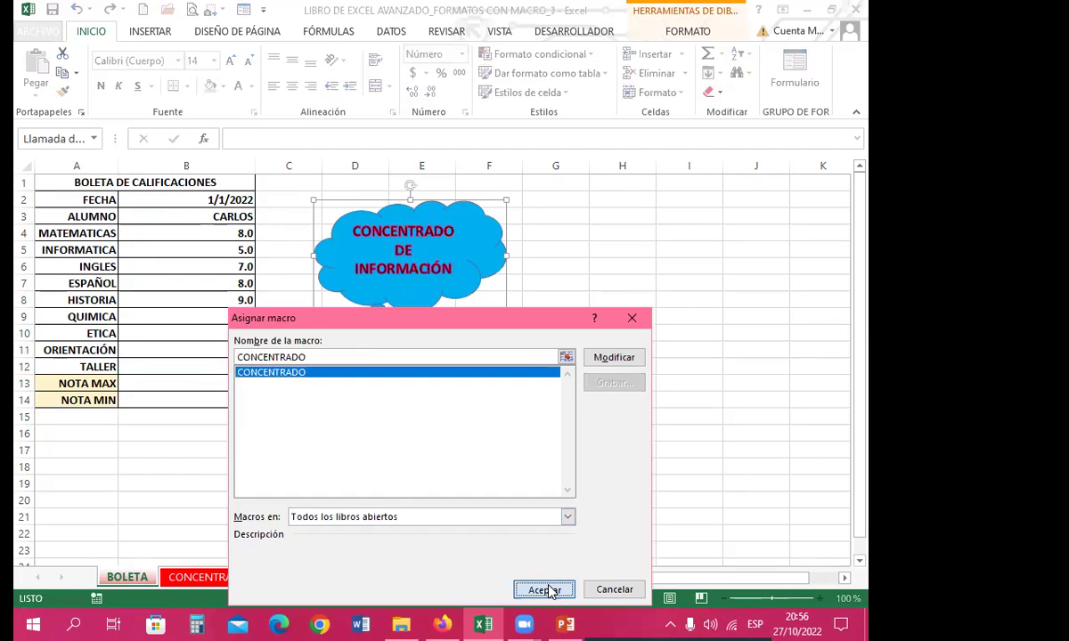
key(Return)
click(353, 428)
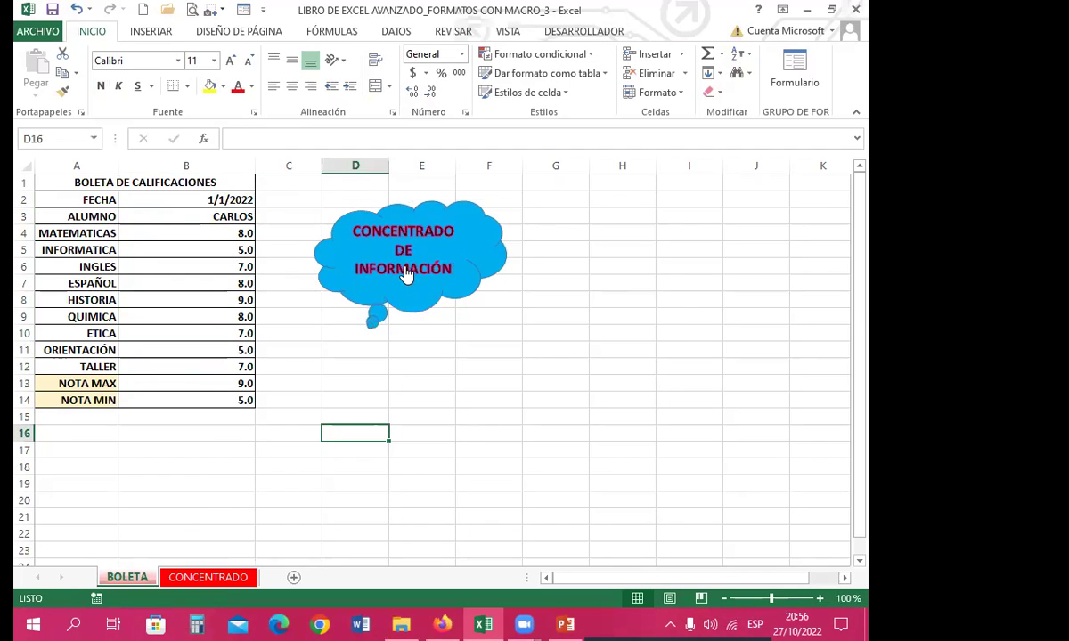
click(381, 254)
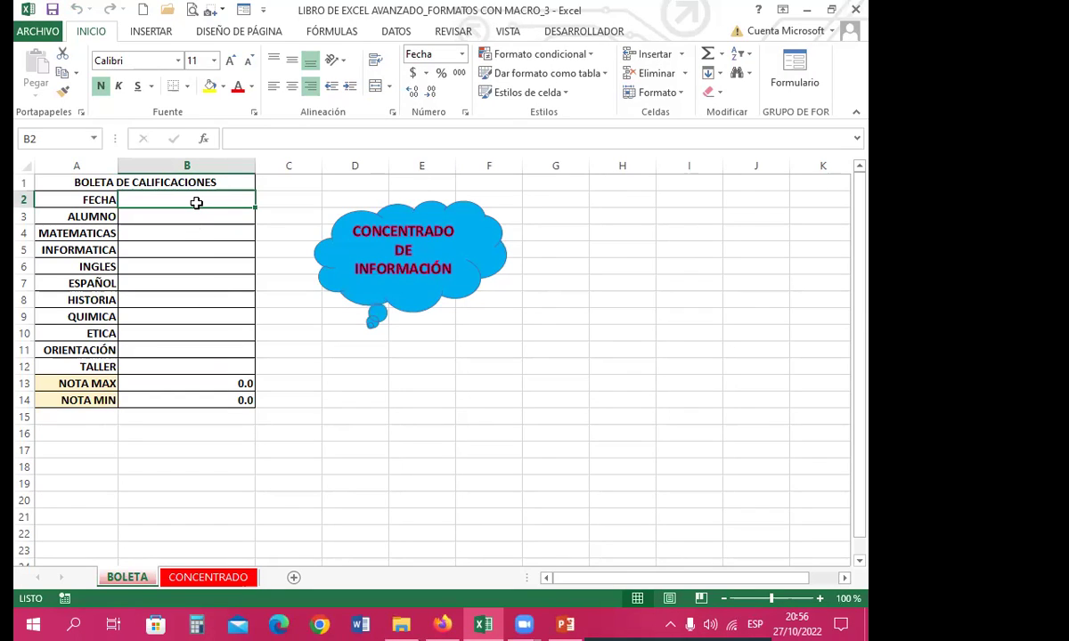
click(201, 578)
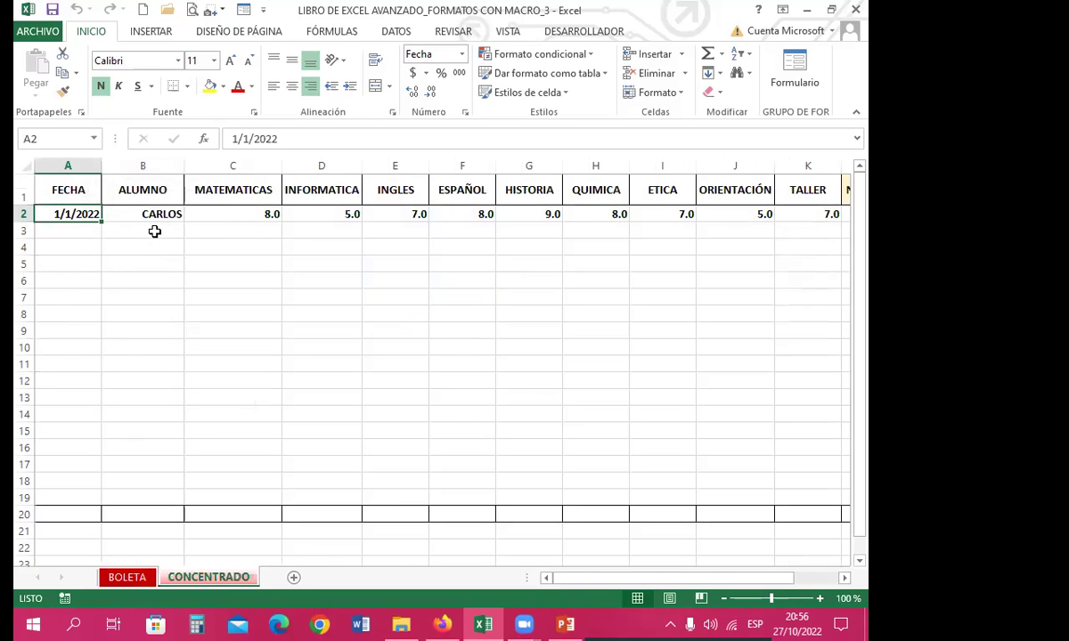
Start a second record in BOLETA with FECHA 2/2/2022, the student's first name, MATEMATICAS 8, INFORMATICA 9 and INGLES 8
click(126, 577)
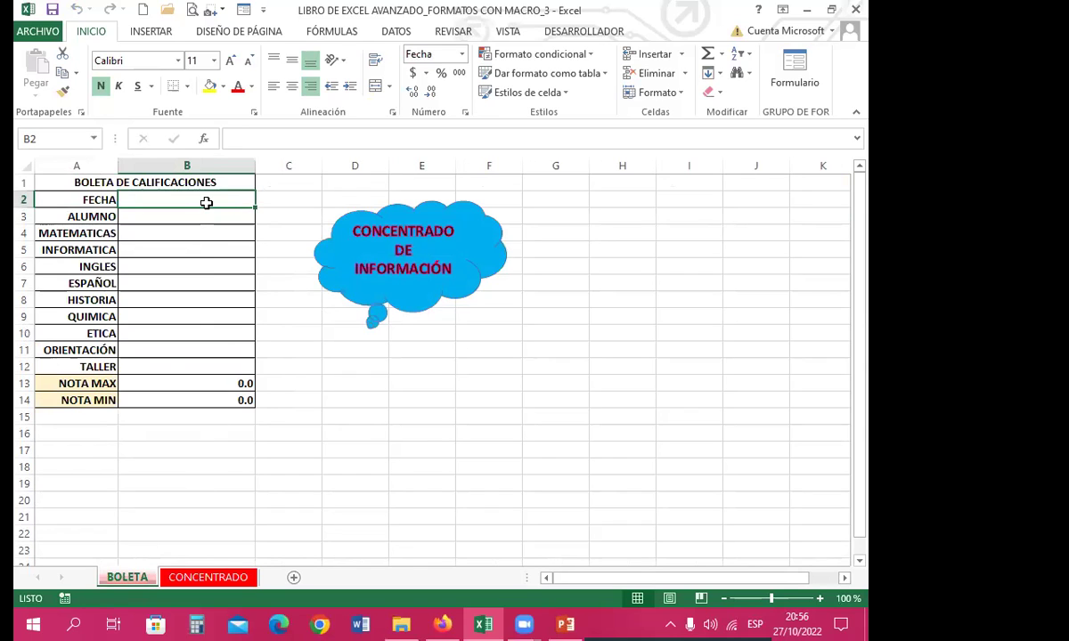
text(2/2/2022)
key(Return)
text(VANESSA)
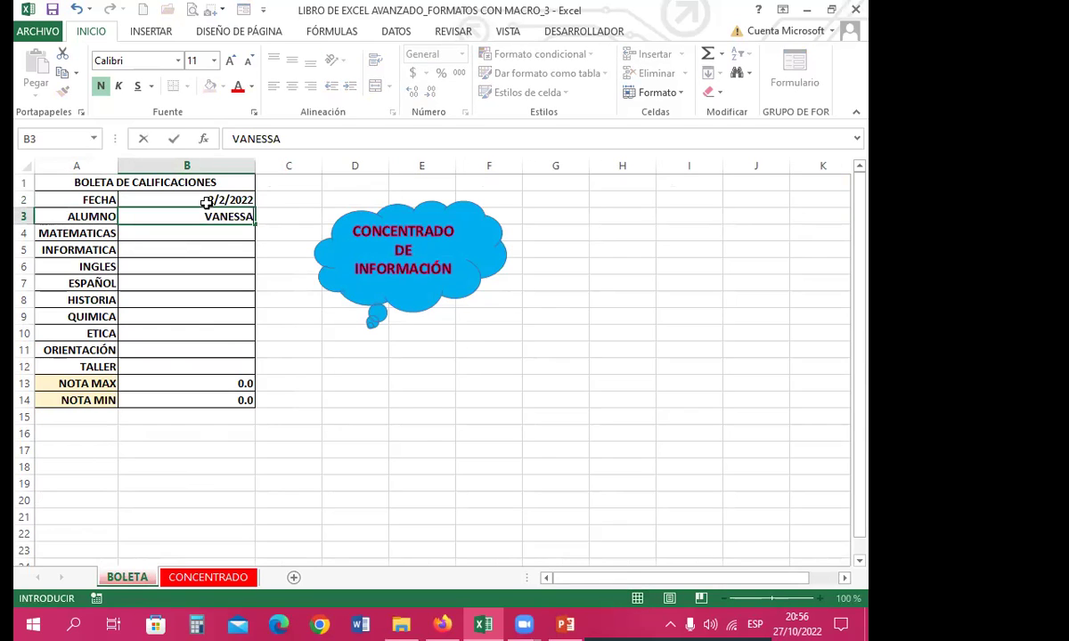
key(Return)
text(8)
key(Return)
text(9)
key(Return)
text(8)
key(Return)
Complete the second student's BOLETA grades: ESPAÑOL .7, HISTORIA 6, QUIMICA 8, ETICA 10, ORIENTACIÓN 8 and TALLER 7
text(.7)
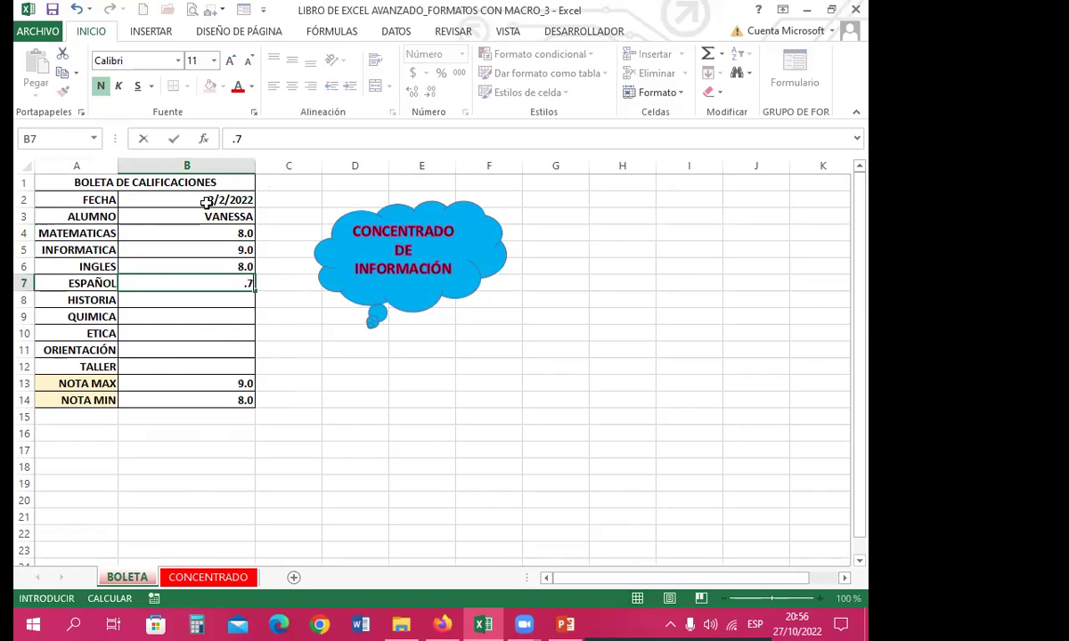
key(Return)
text(6)
key(Return)
text(8)
key(Return)
text(10)
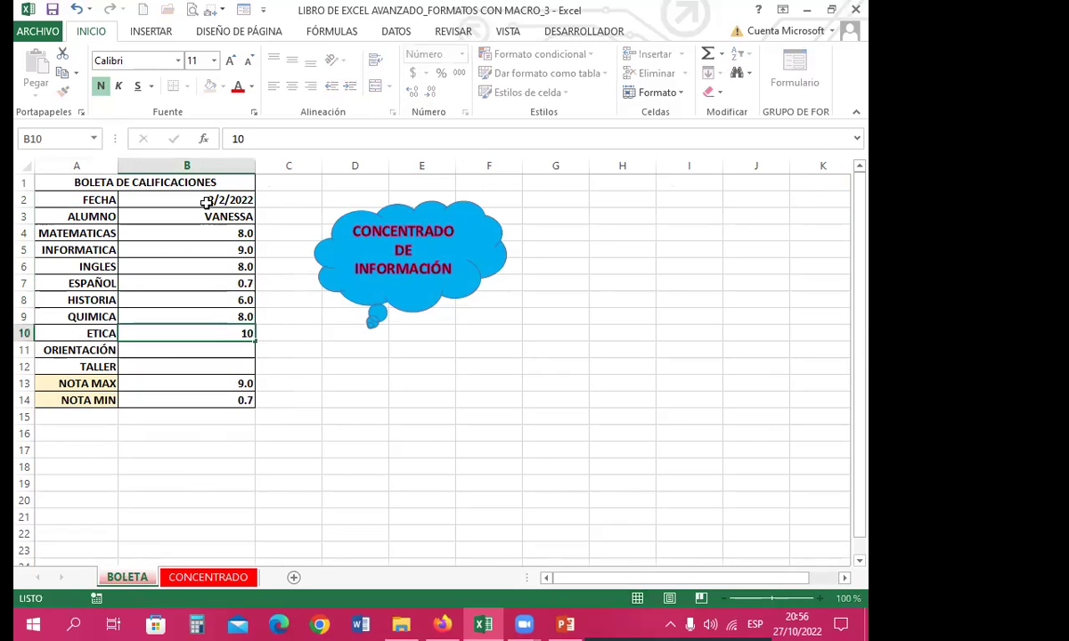
key(Return)
text(8)
key(Return)
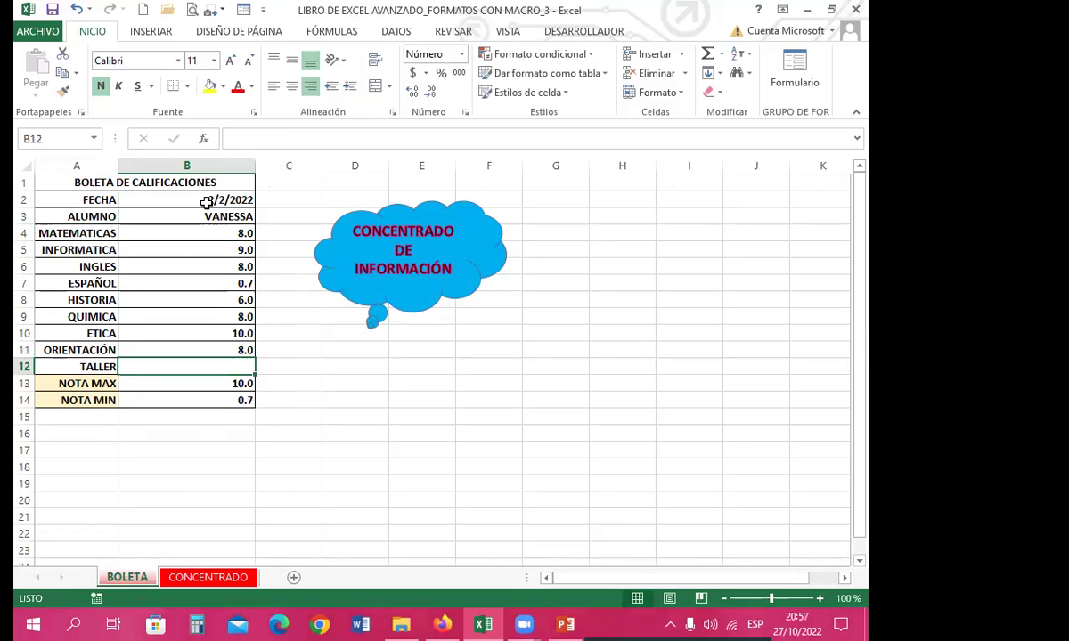
text(7)
key(Return)
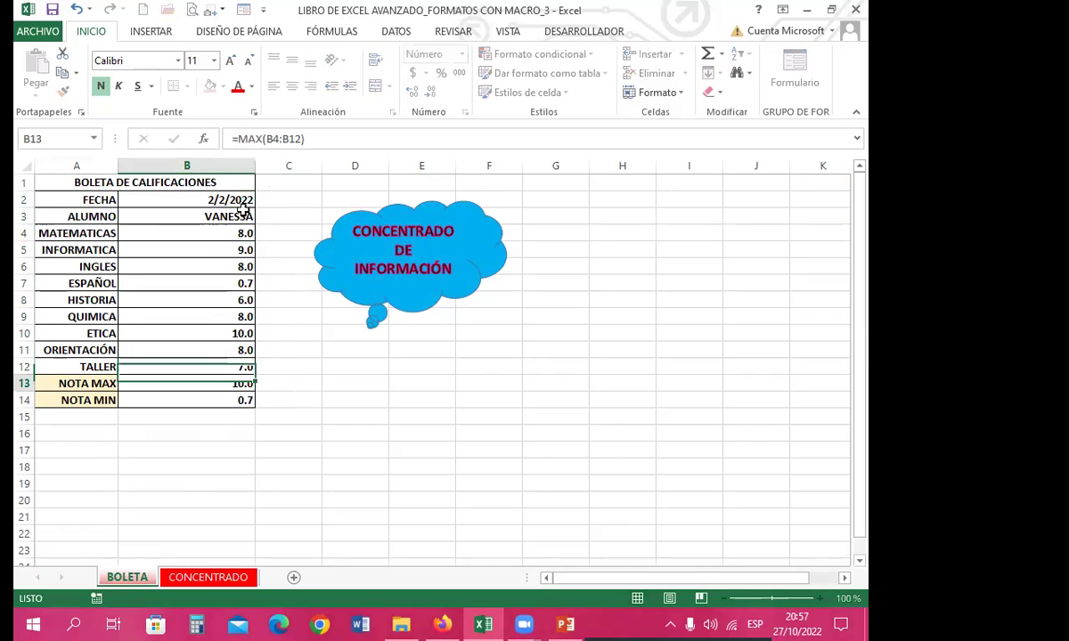
Run the cloud callout's macro for the second student and review the transferred records in CONCENTRADO against BOLETA's entry cells
click(409, 282)
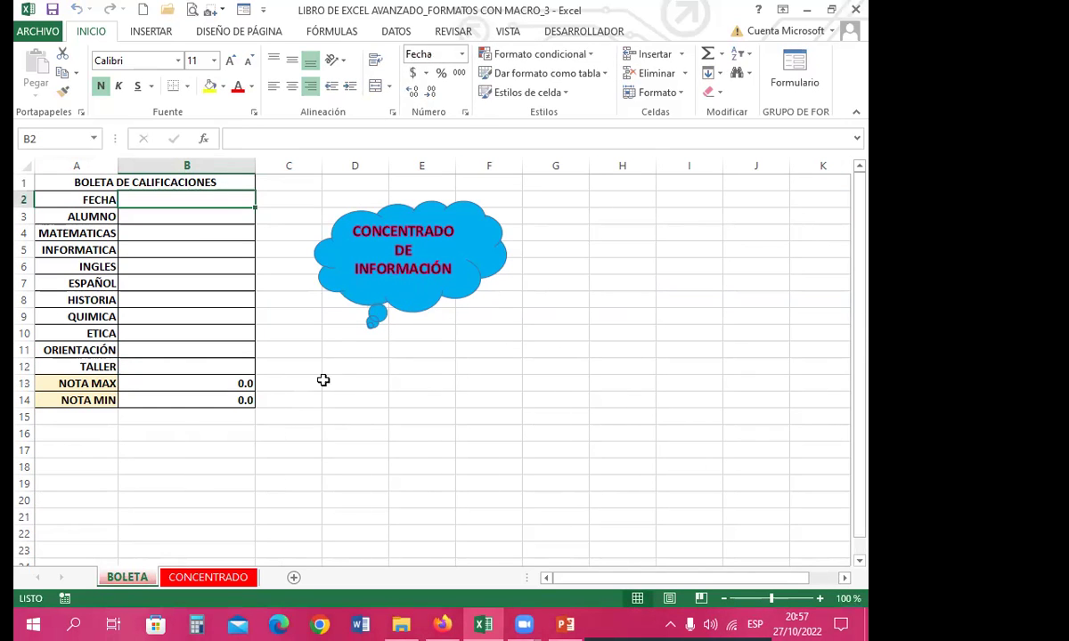
click(230, 577)
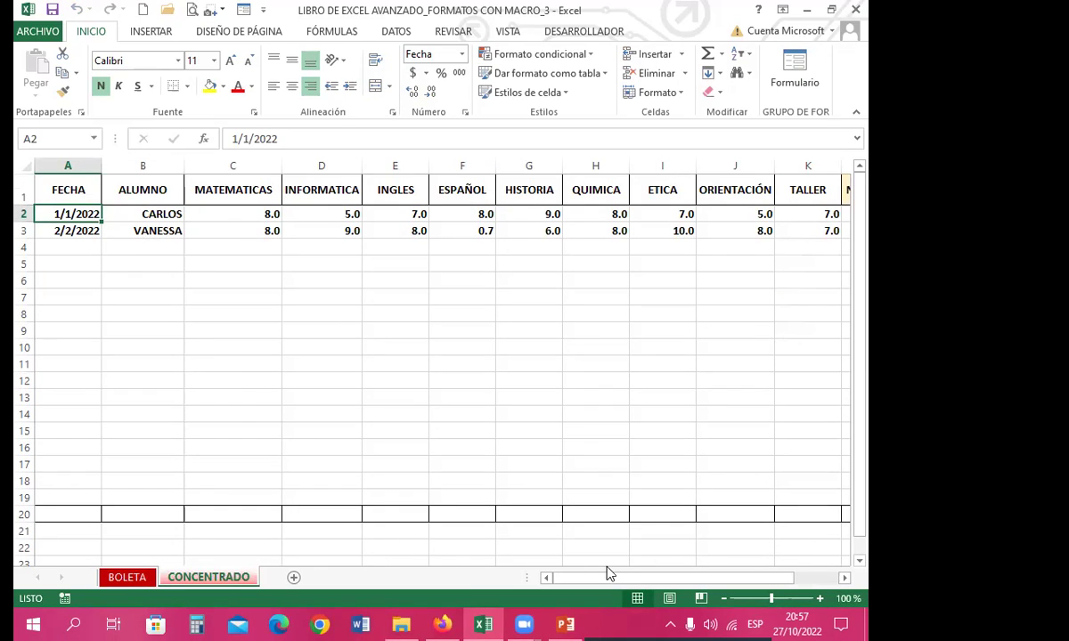
drag(609, 578, 686, 581)
click(129, 578)
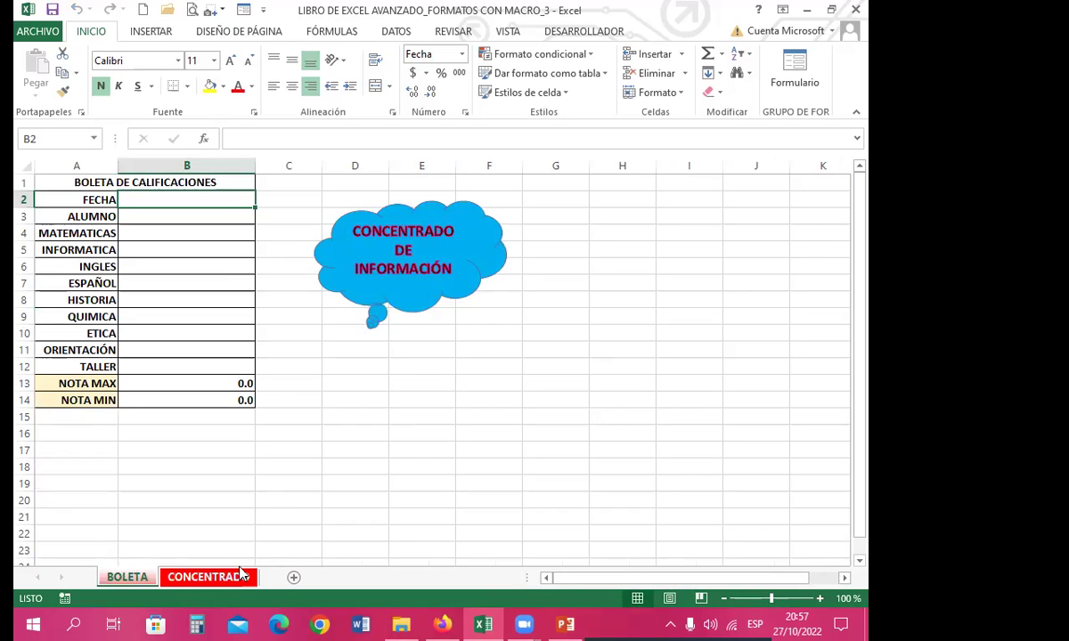
drag(232, 206, 210, 403)
click(220, 199)
click(212, 575)
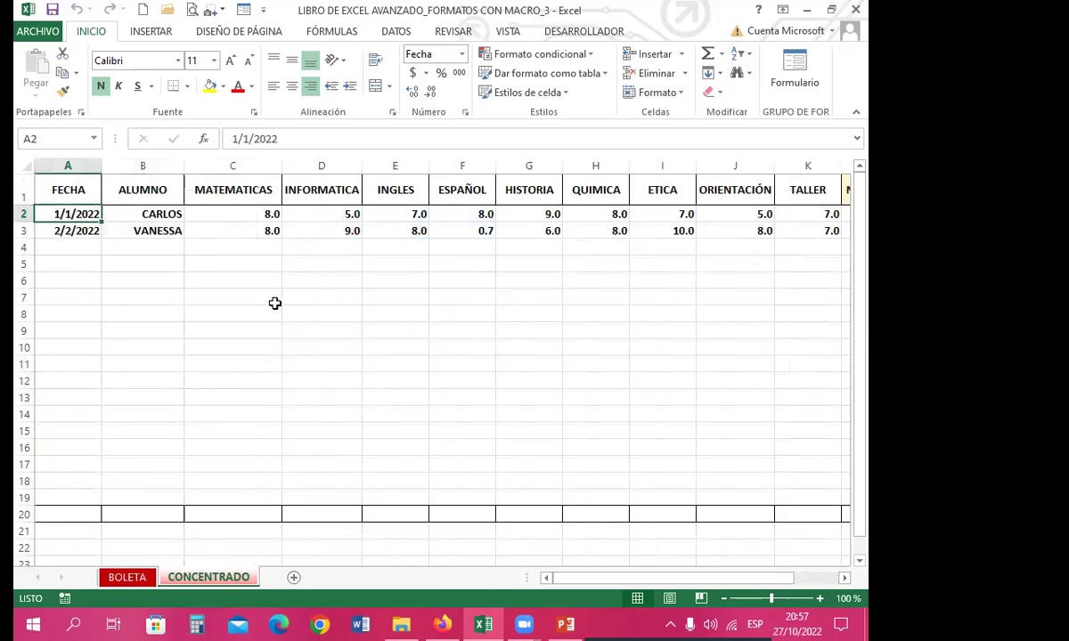
Review the BOLETA sheet's entry cells and cloud callout, and check bordered row 20 in the CONCENTRADO sheet
click(125, 577)
click(194, 314)
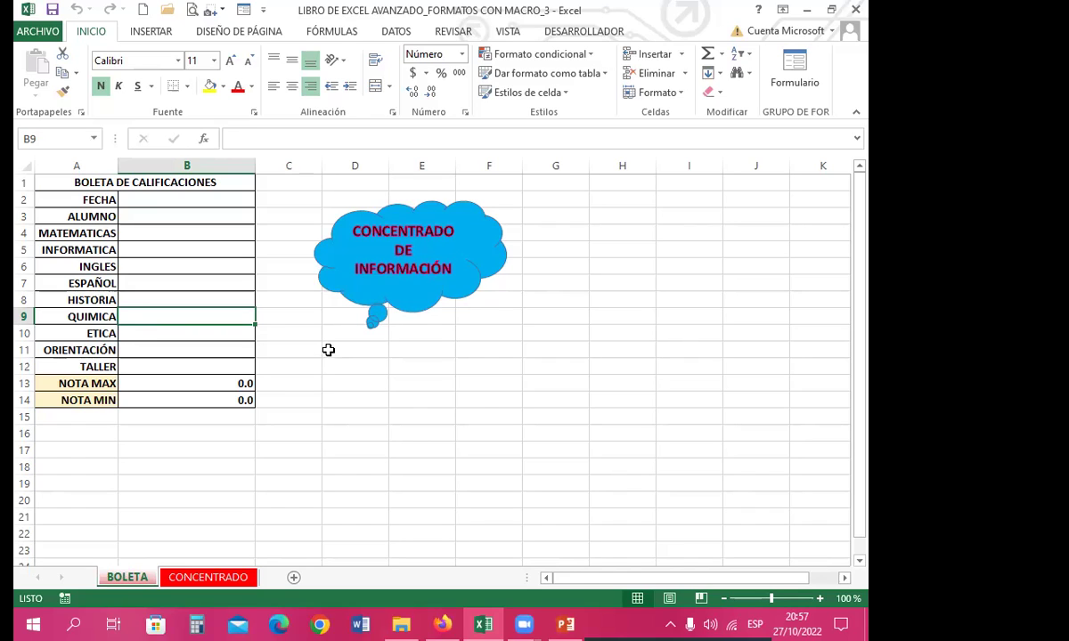
click(328, 350)
click(338, 318)
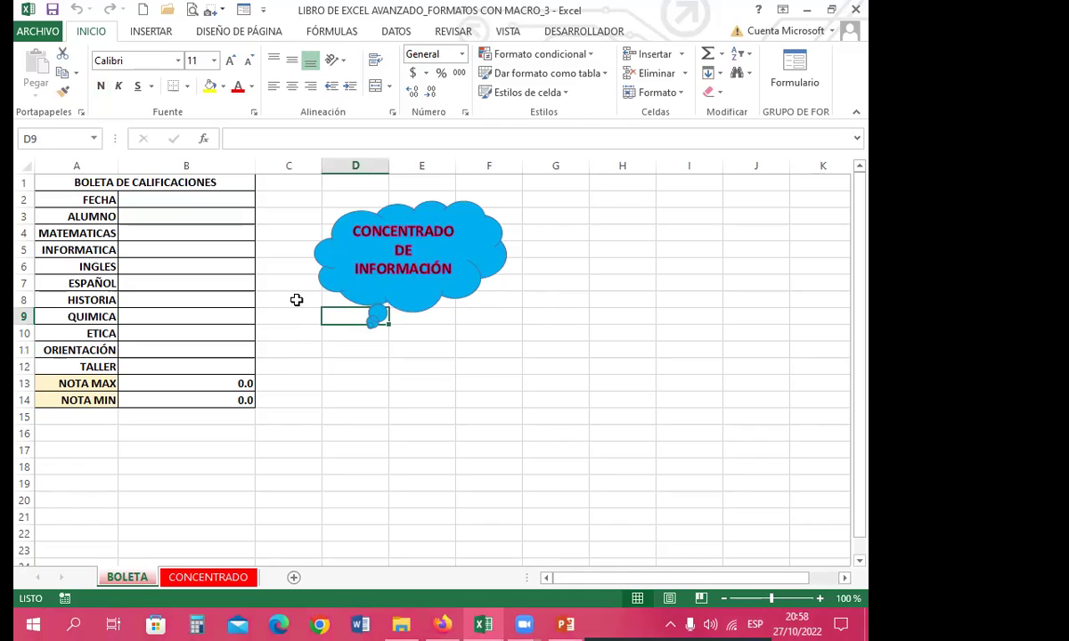
click(297, 300)
click(300, 341)
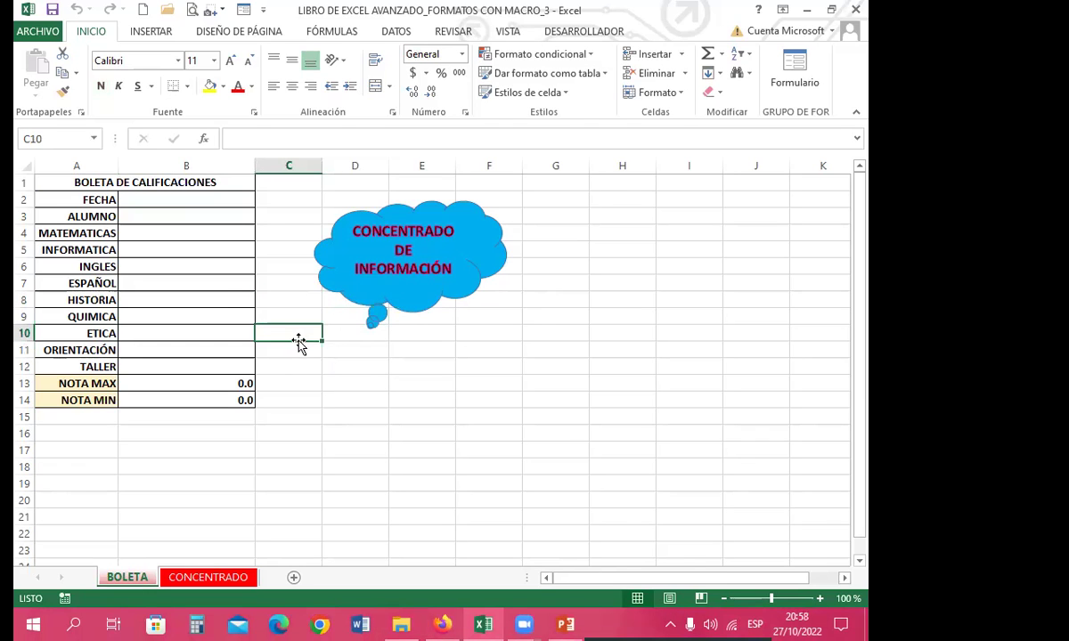
click(348, 351)
click(346, 315)
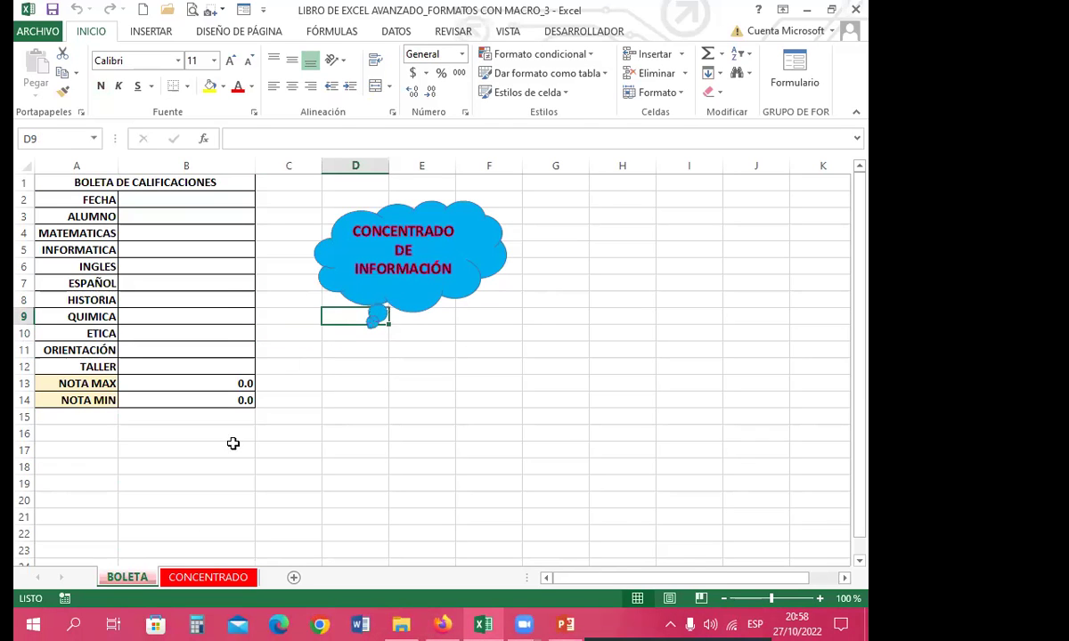
click(207, 576)
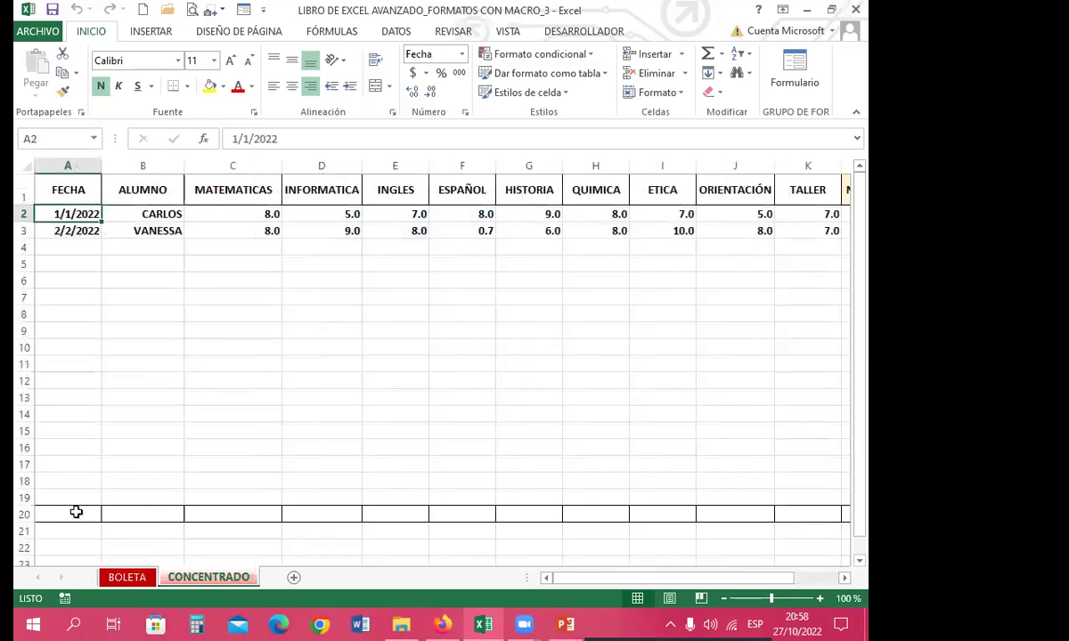
click(24, 515)
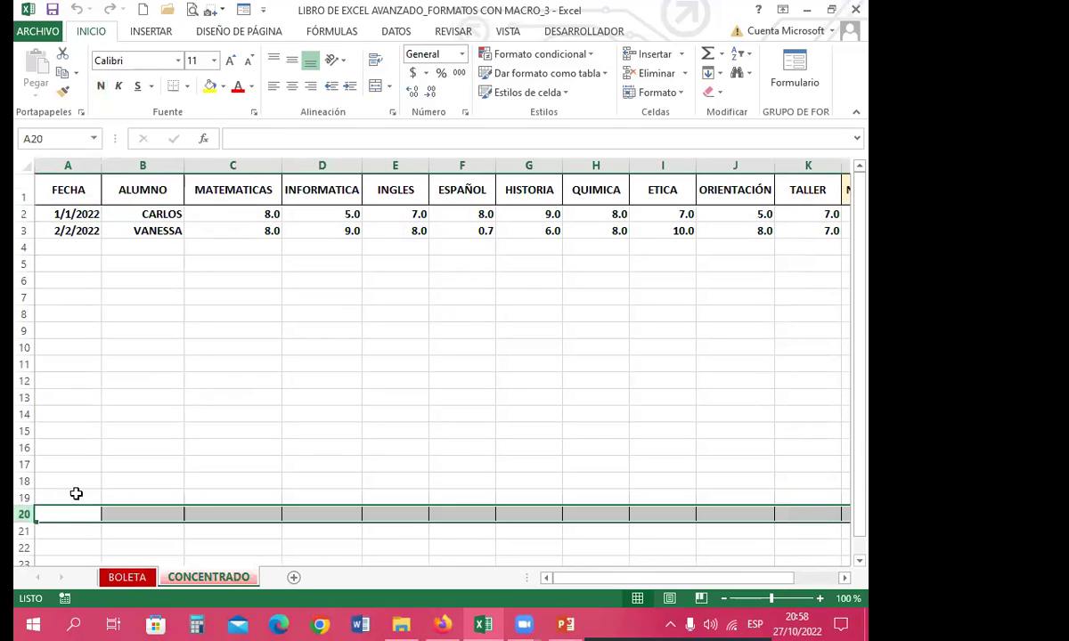
Return to the BOLETA sheet and minimize the workbook to reach the SESIÓN 12 SEMANA 3 folder in File Explorer
click(127, 578)
click(298, 383)
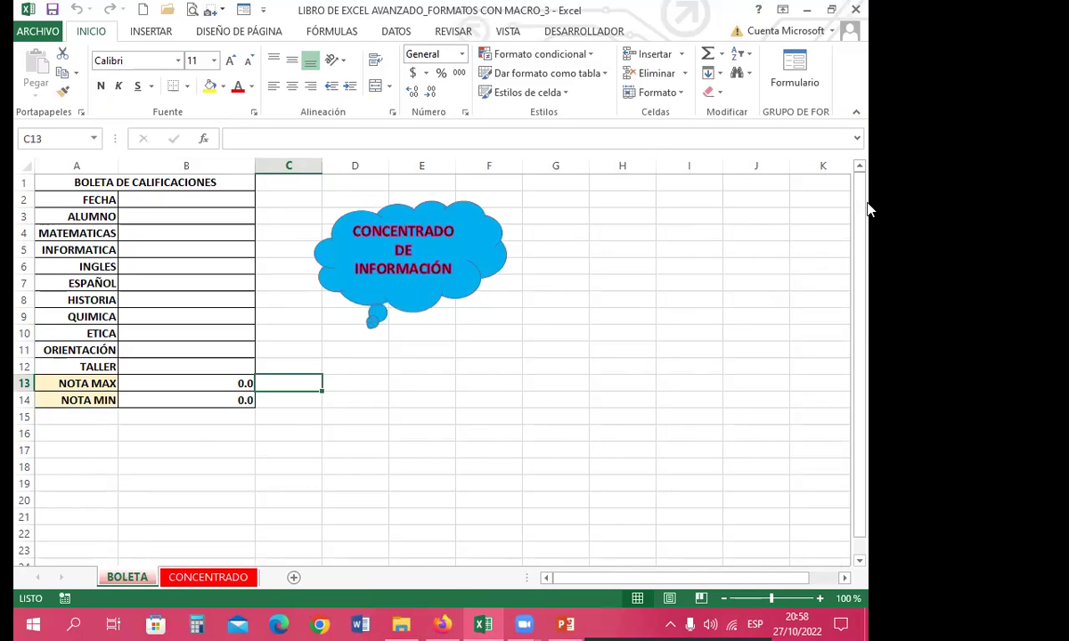
click(806, 10)
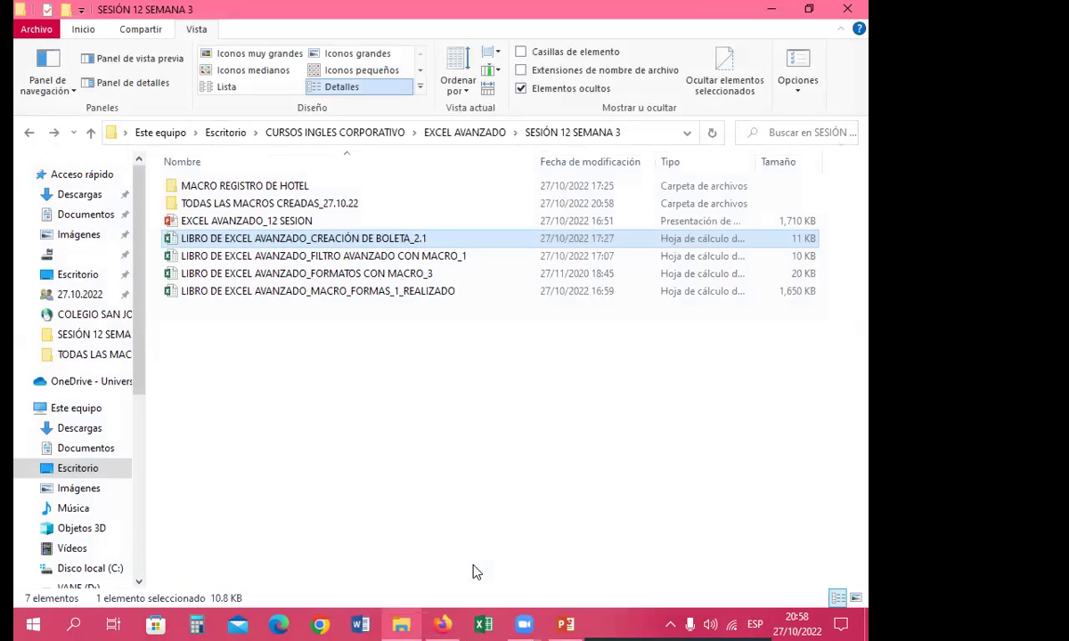